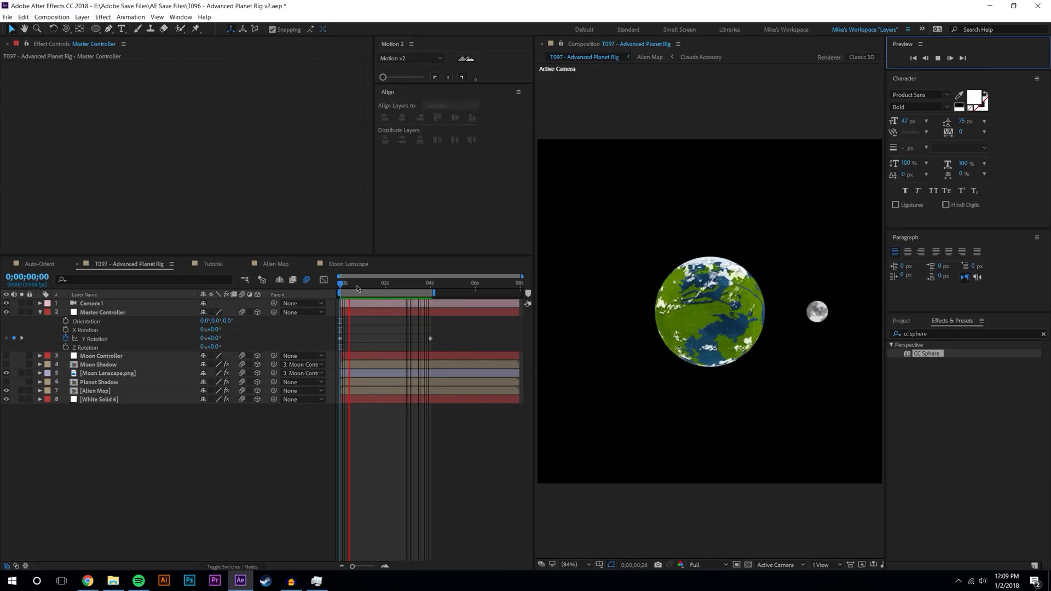
Stop the planet rig preview and switch to the Alien Map composition
{"action": "left_click", "coordinate": [221, 276]}
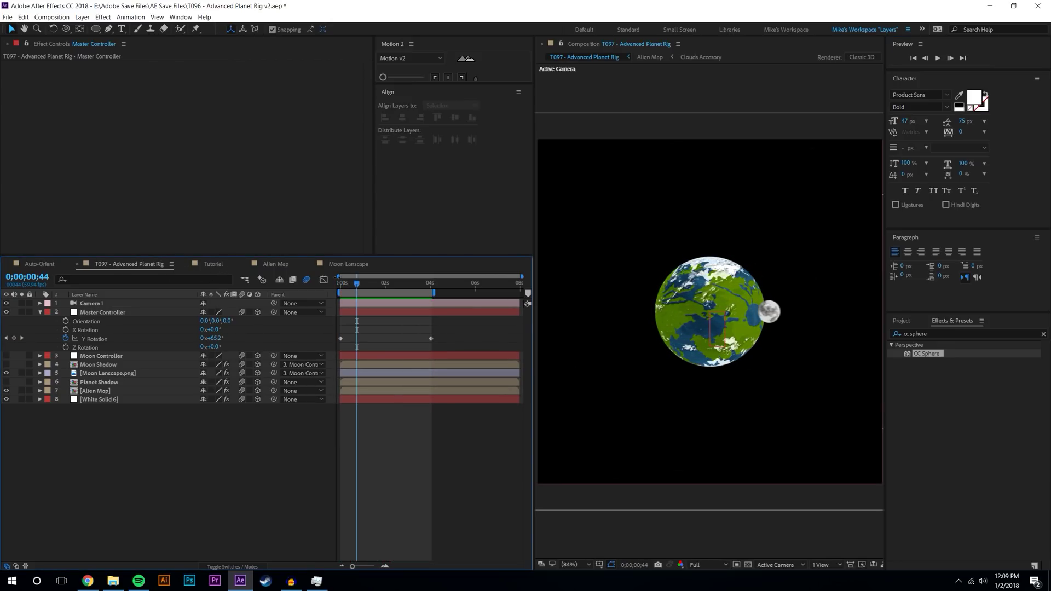
{"action": "left_click", "coordinate": [284, 268]}
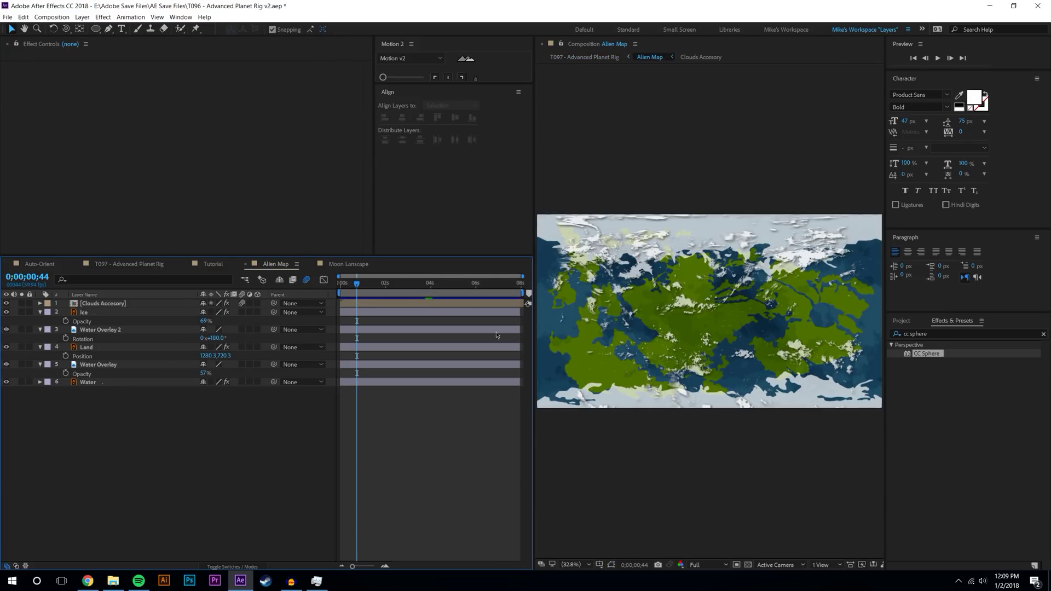
Preview Alien Map, scrub Moon Lanscape to its last frame, then switch to Auto-Orient
{"action": "key", "text": "space"}
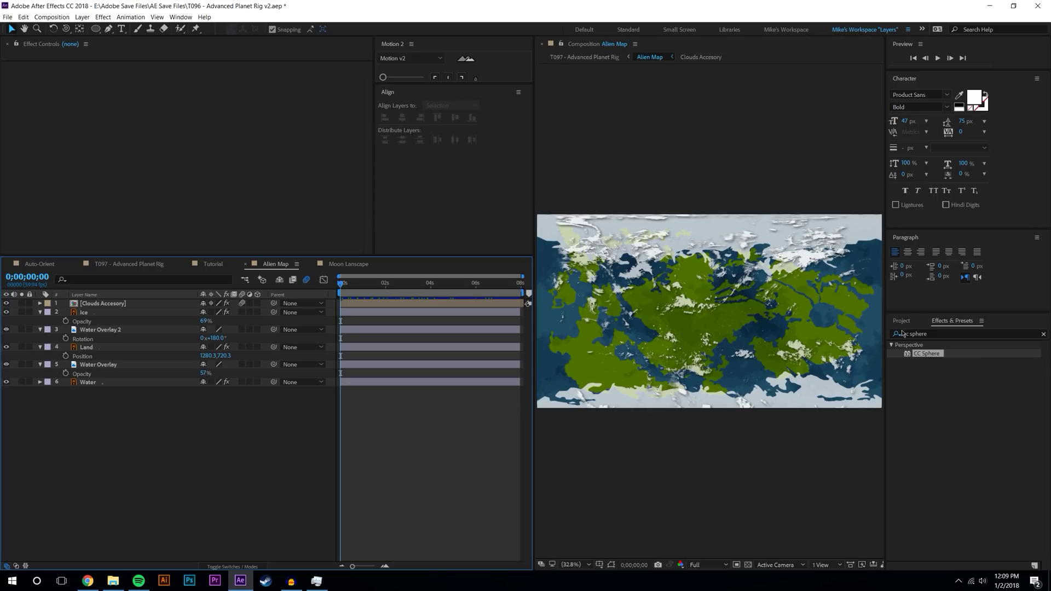
{"action": "left_click", "coordinate": [354, 266]}
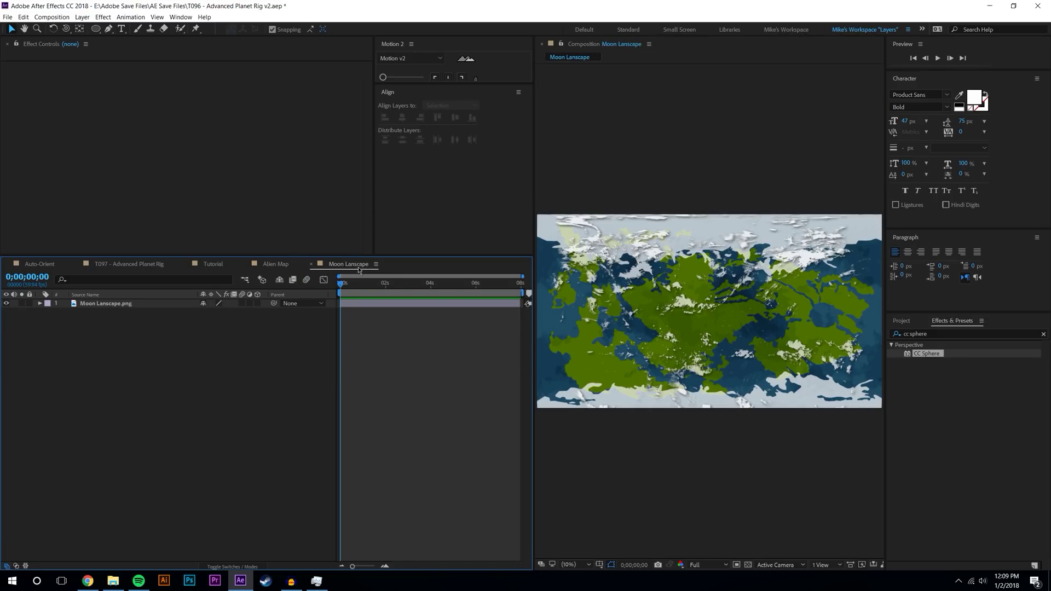
{"action": "left_click_drag", "start_coordinate": [389, 285], "coordinate": [526, 286]}
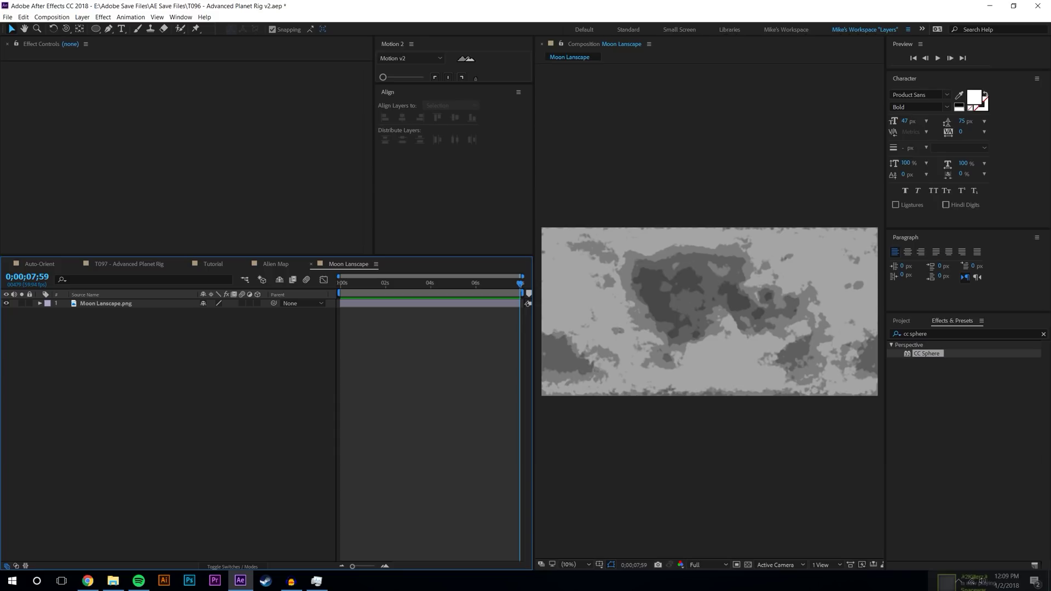
{"action": "left_click", "coordinate": [40, 265]}
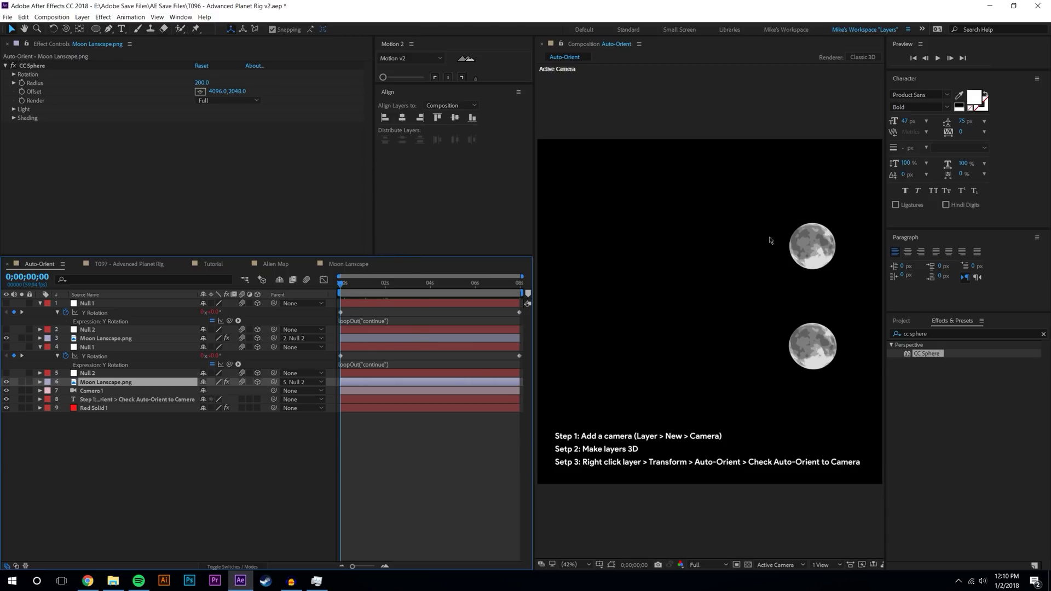
{"action": "left_click", "coordinate": [937, 58]}
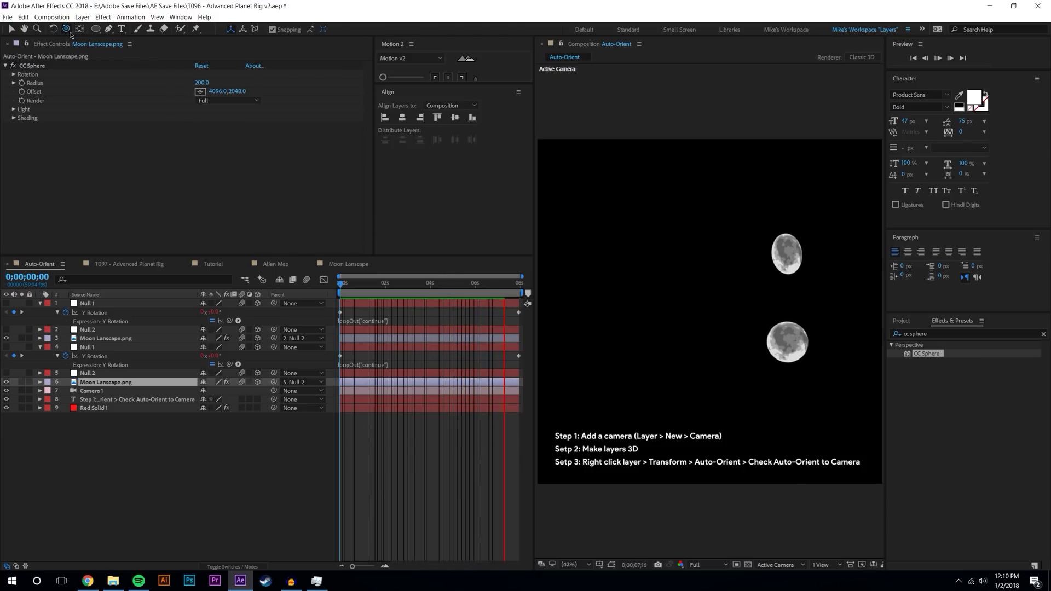
{"action": "left_click", "coordinate": [283, 274]}
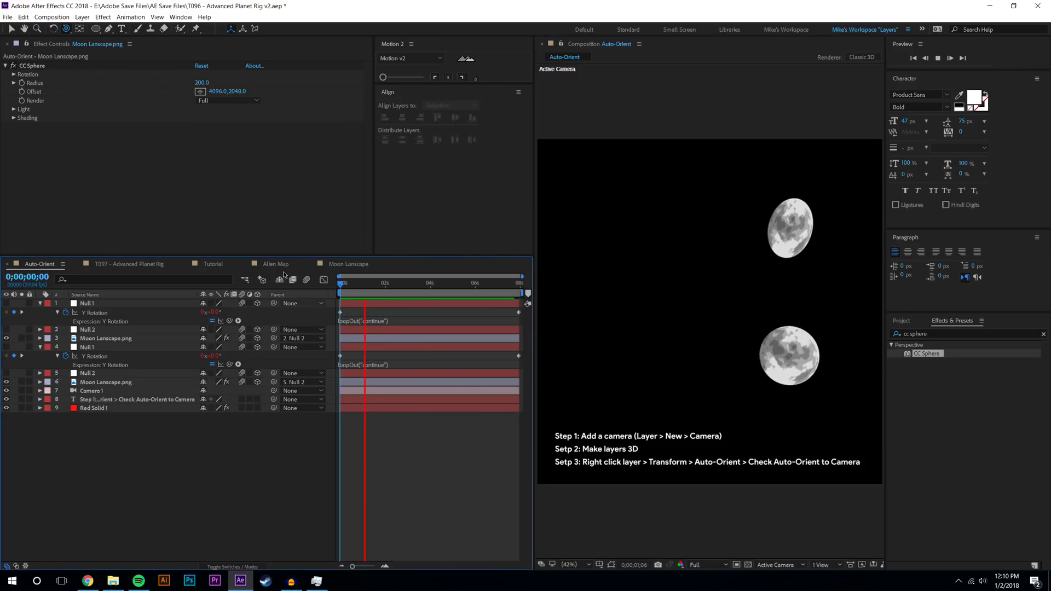
{"action": "key", "text": "space"}
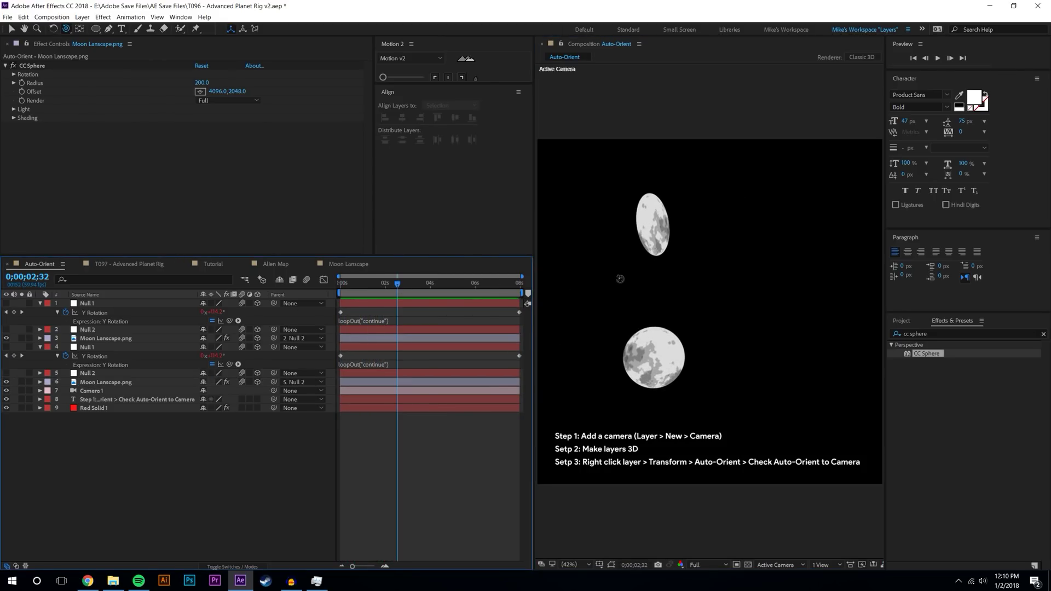
{"action": "left_click_drag", "start_coordinate": [619, 279], "coordinate": [697, 276]}
{"action": "left_click_drag", "start_coordinate": [797, 340], "coordinate": [714, 295]}
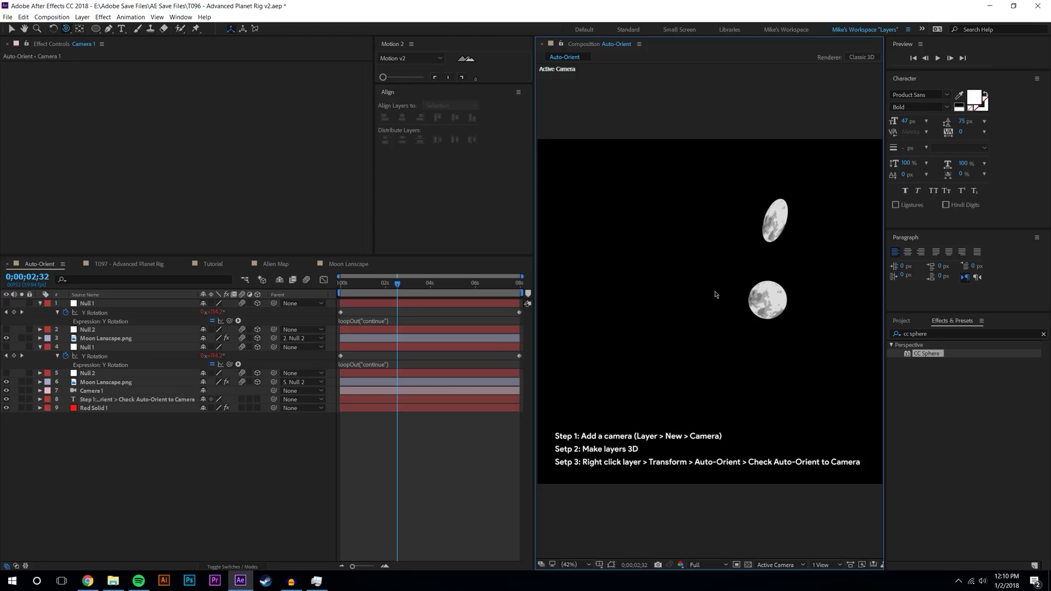
{"action": "left_click_drag", "start_coordinate": [636, 366], "coordinate": [605, 394]}
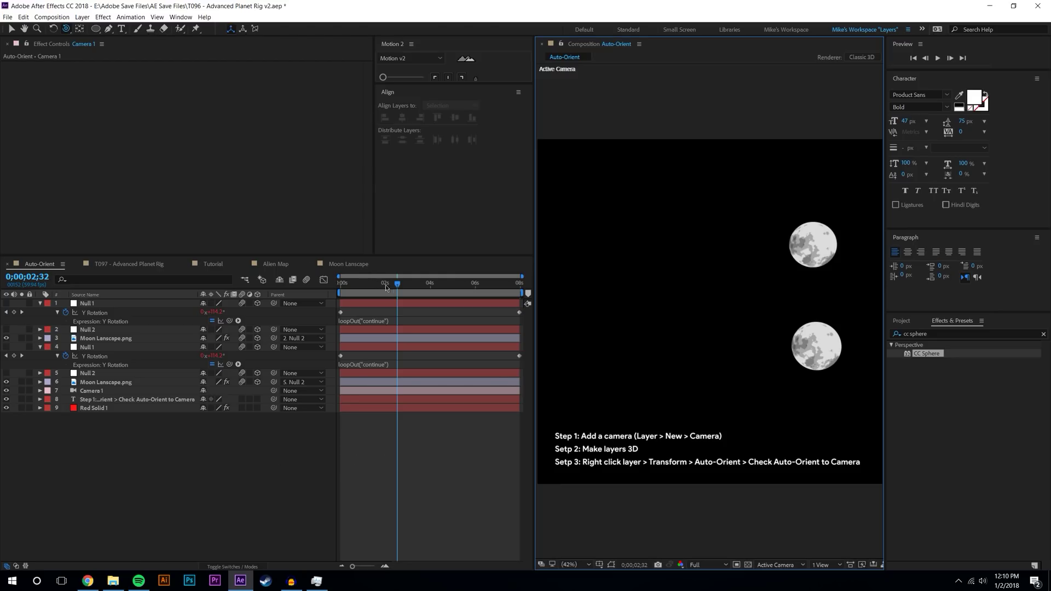
{"action": "left_click_drag", "start_coordinate": [385, 284], "coordinate": [442, 283]}
{"action": "left_click_drag", "start_coordinate": [676, 273], "coordinate": [734, 296]}
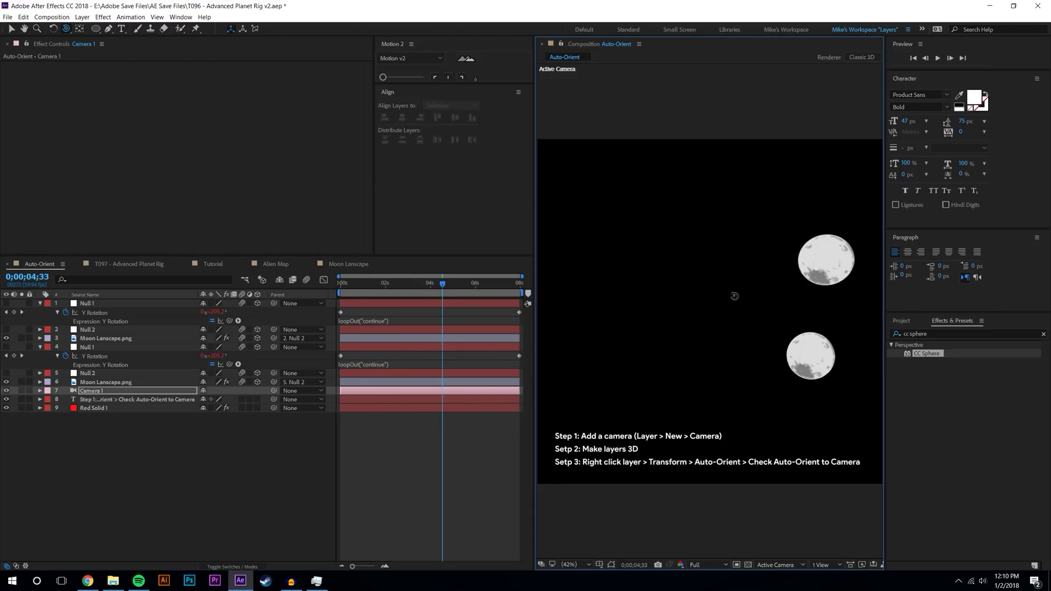
{"action": "key", "text": "ctrl+z"}
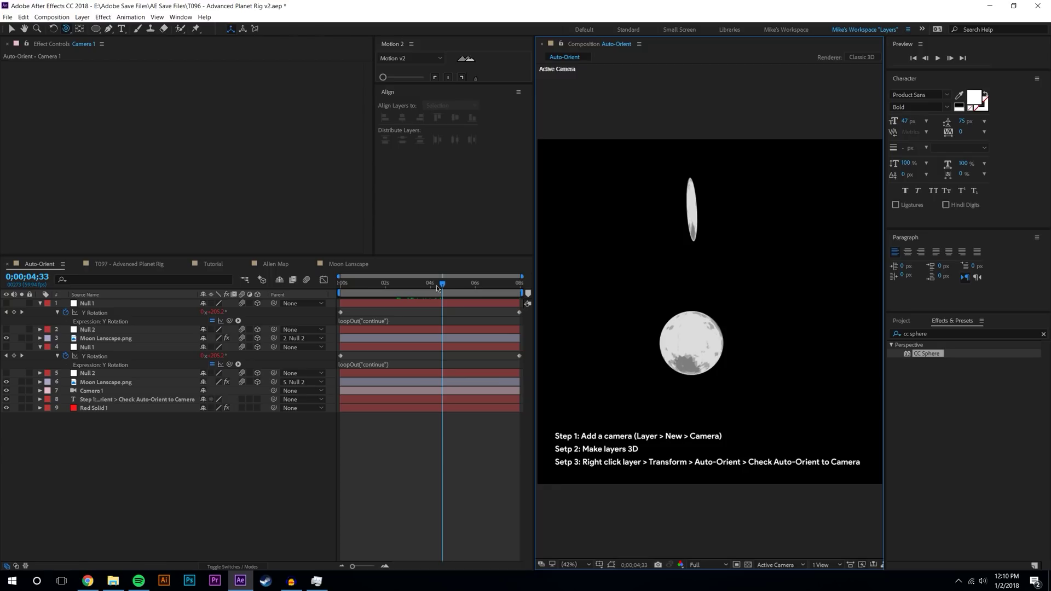
{"action": "left_click", "coordinate": [12, 29]}
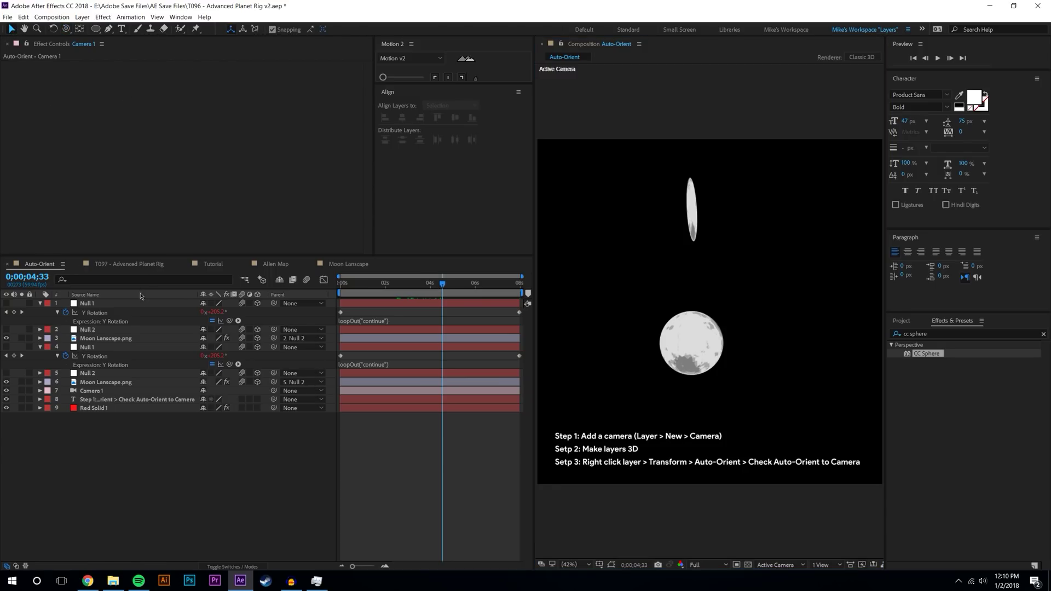
{"action": "left_click", "coordinate": [200, 438]}
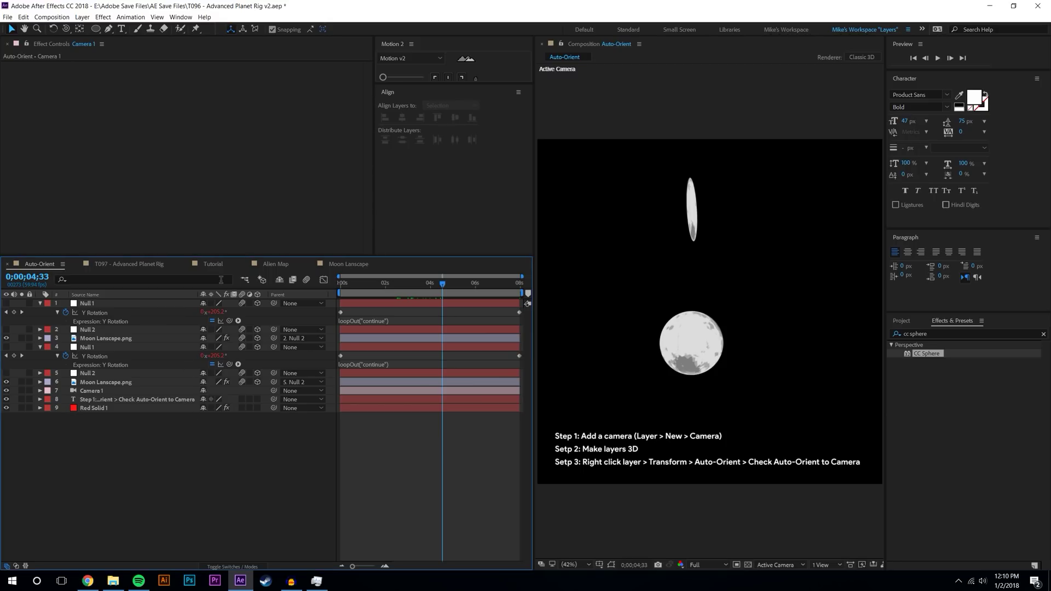
In the Tutorial comp, add a Dark Gray Solid 3 layer and lock it
{"action": "left_click", "coordinate": [213, 265]}
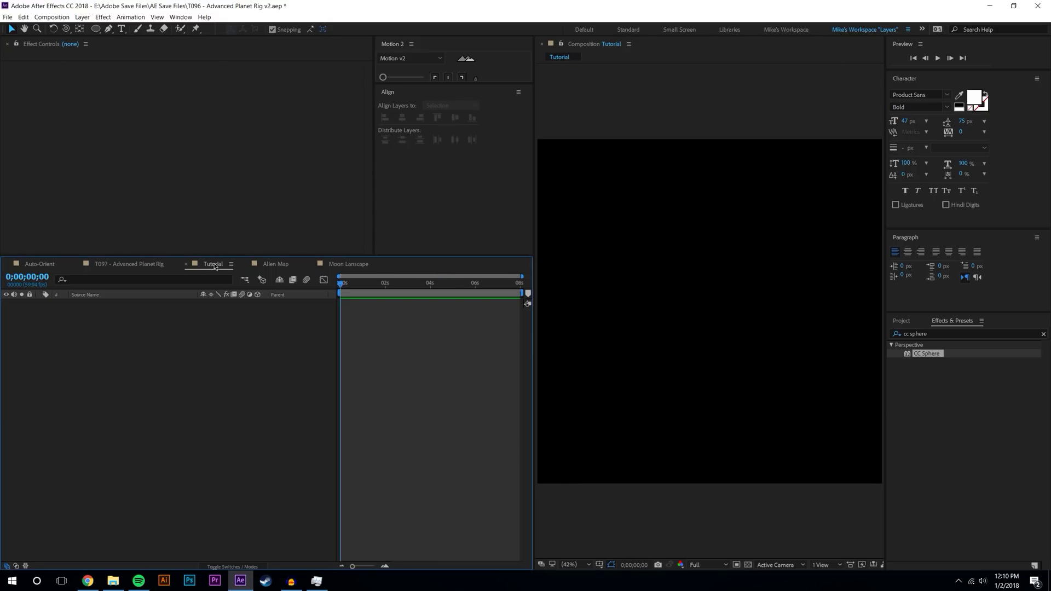
{"action": "left_click", "coordinate": [82, 17]}
{"action": "mouse_move", "coordinate": [91, 24]}
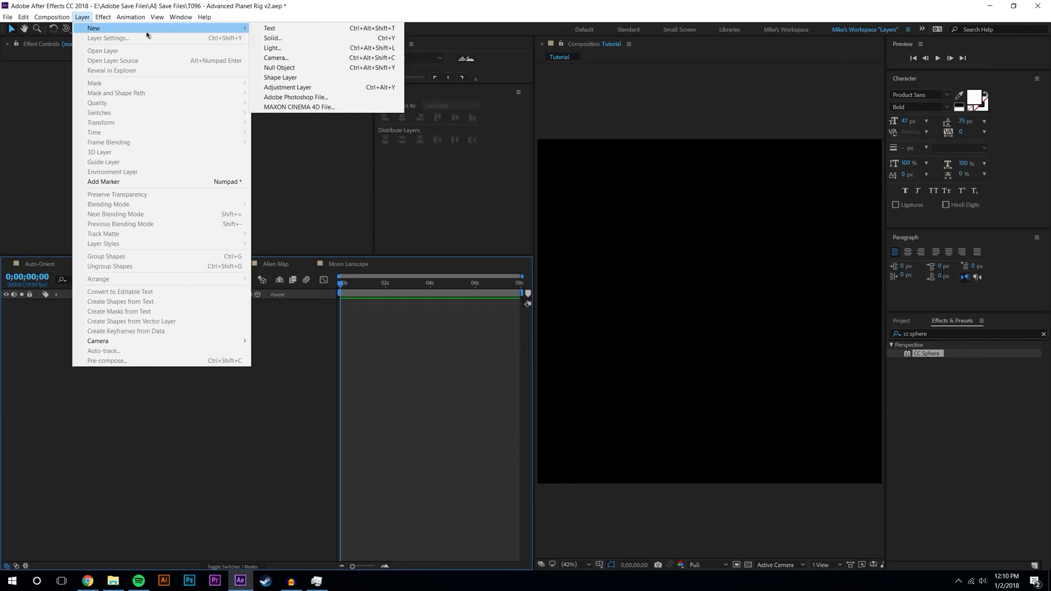
{"action": "left_click", "coordinate": [272, 37]}
{"action": "left_click", "coordinate": [559, 374]}
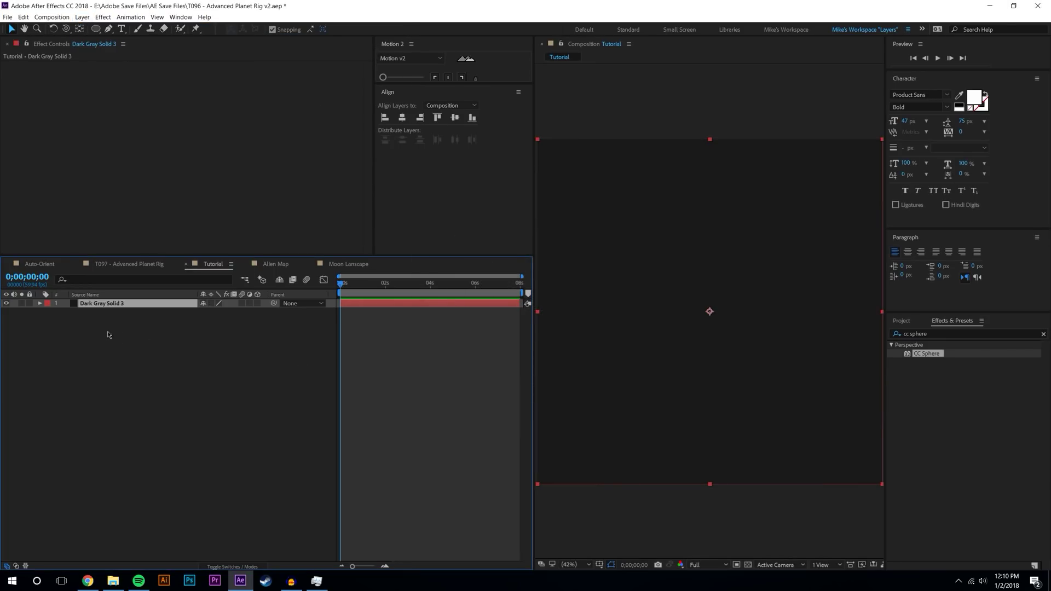
{"action": "left_click", "coordinate": [29, 303]}
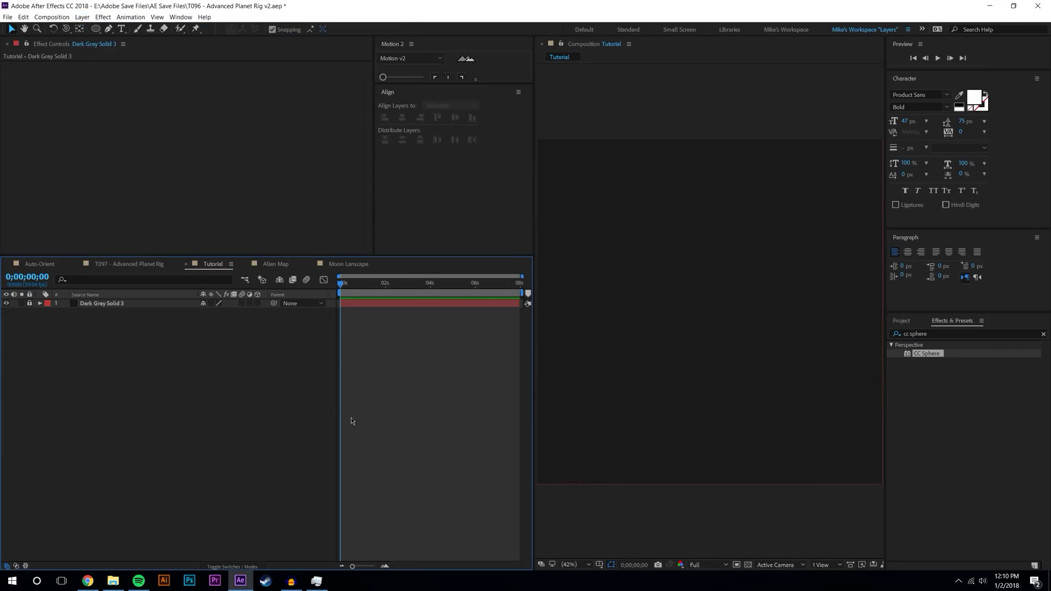
Drag the Alien Map composition from the Project panel into the Tutorial comp
{"action": "left_click", "coordinate": [902, 320]}
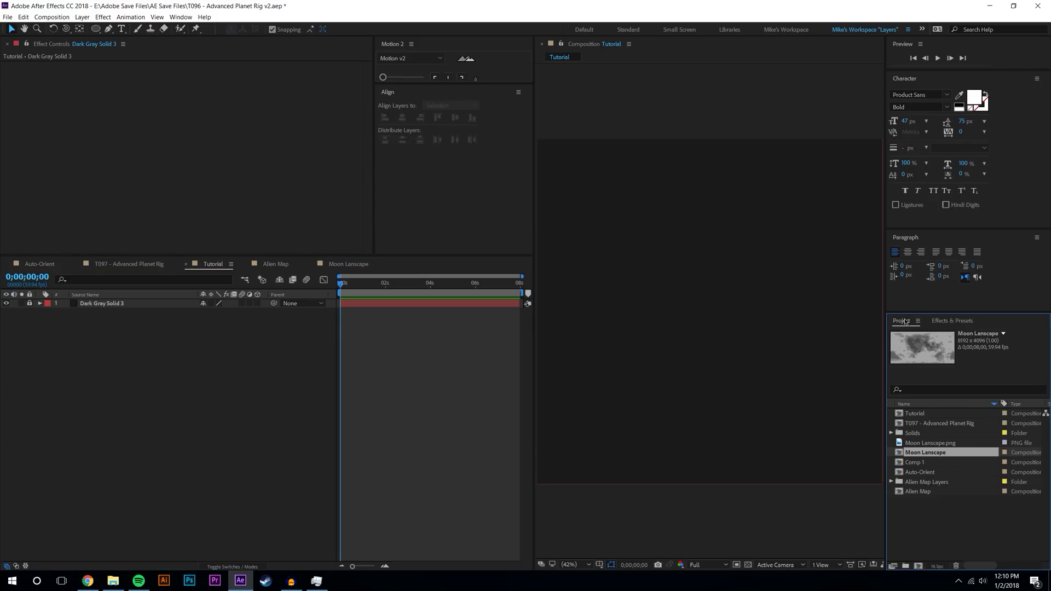
{"action": "left_click", "coordinate": [950, 517]}
{"action": "left_click_drag", "start_coordinate": [918, 493], "coordinate": [710, 316]}
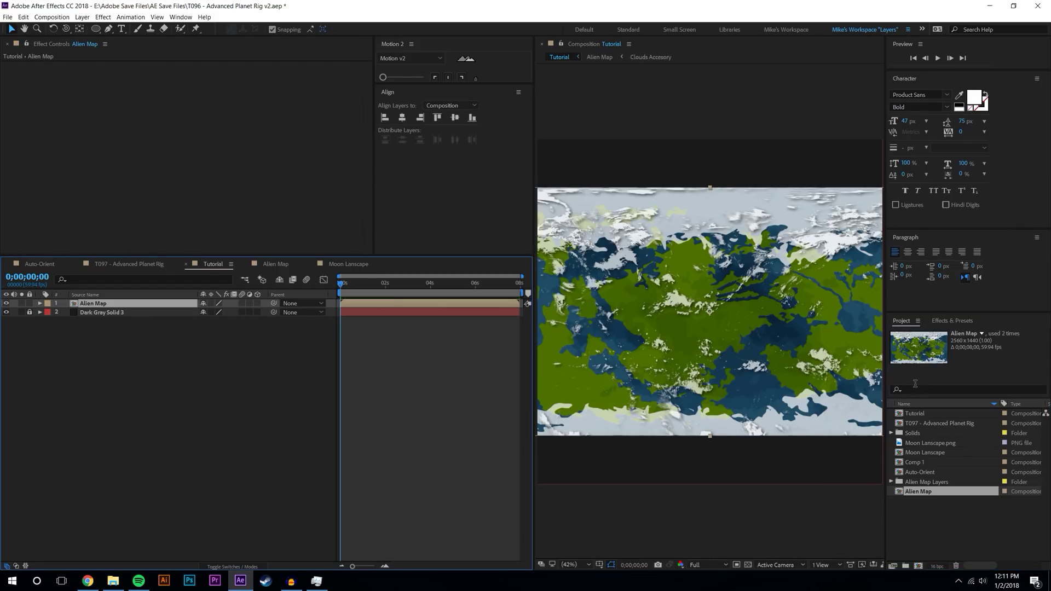
{"action": "left_click", "coordinate": [920, 524]}
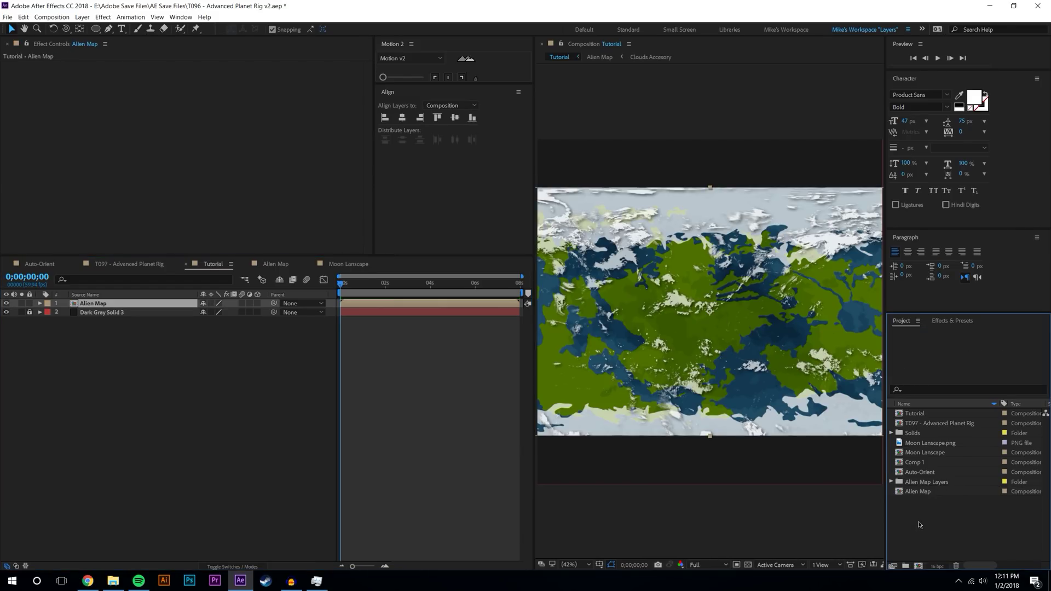
{"action": "left_click", "coordinate": [956, 322]}
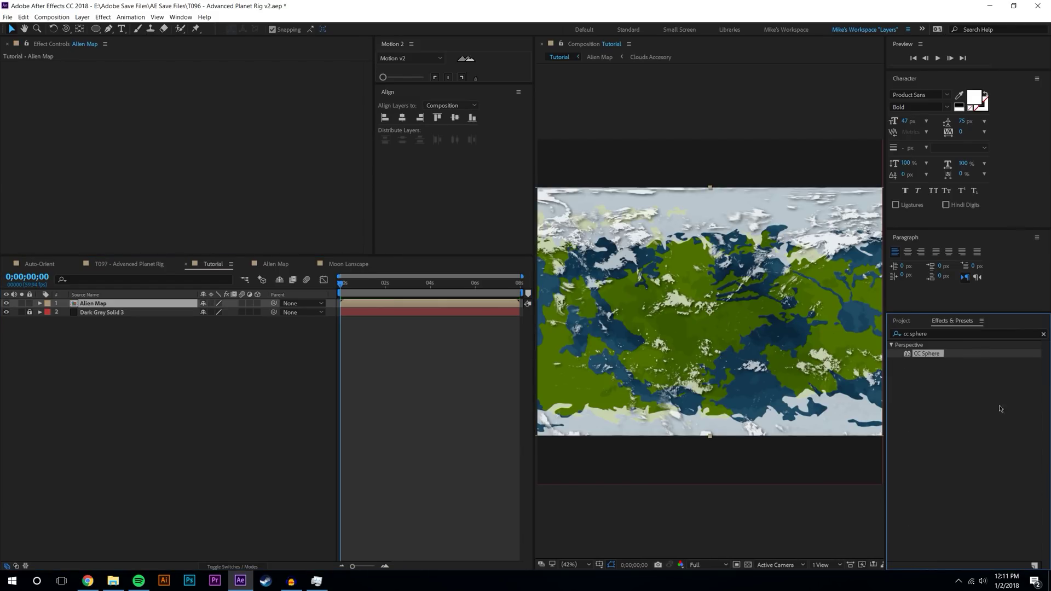
{"action": "left_click", "coordinate": [905, 333]}
Apply CC Sphere to Alien Map with Radius 336, Light Intensity 0 and Ambient 130
{"action": "key", "text": "Return"}
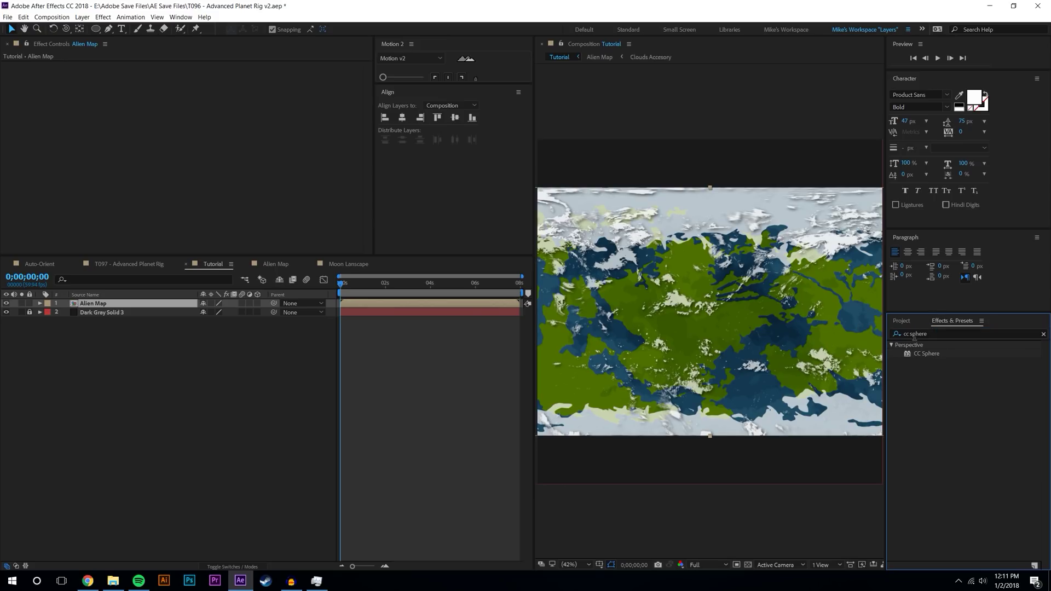
{"action": "double_click", "coordinate": [932, 354]}
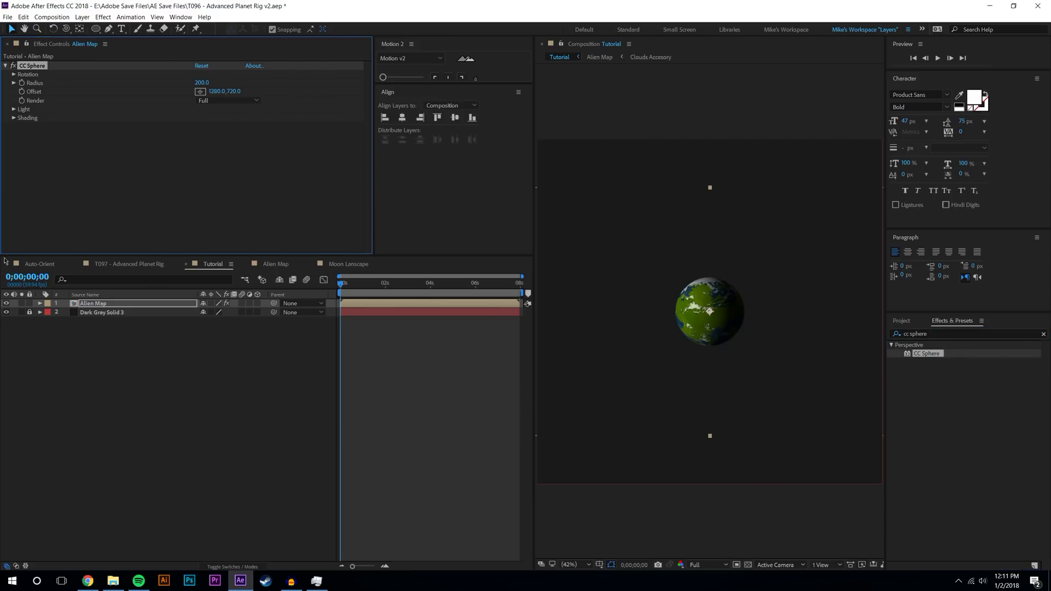
{"action": "left_click_drag", "start_coordinate": [202, 82], "coordinate": [240, 87]}
{"action": "left_click", "coordinate": [14, 109]}
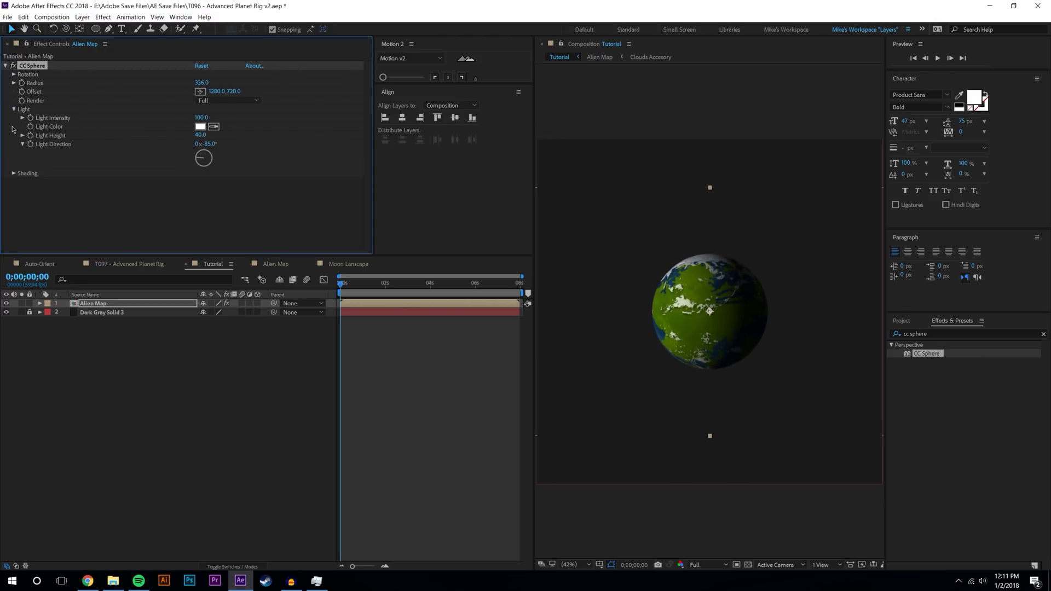
{"action": "left_click", "coordinate": [14, 173]}
{"action": "left_click_drag", "start_coordinate": [202, 117], "coordinate": [257, 172]}
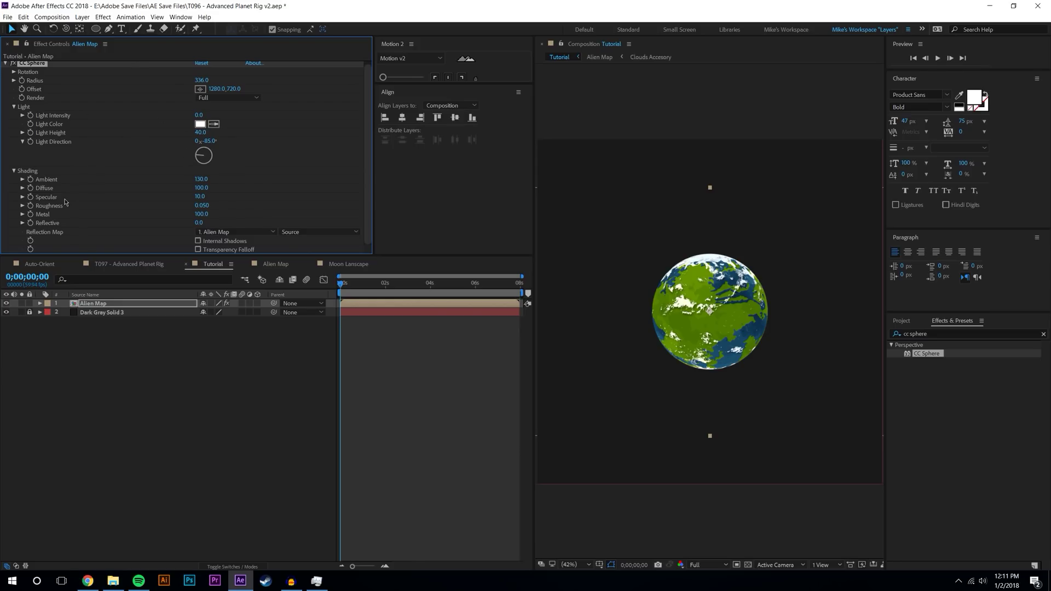
{"action": "left_click", "coordinate": [15, 108]}
{"action": "left_click", "coordinate": [14, 118]}
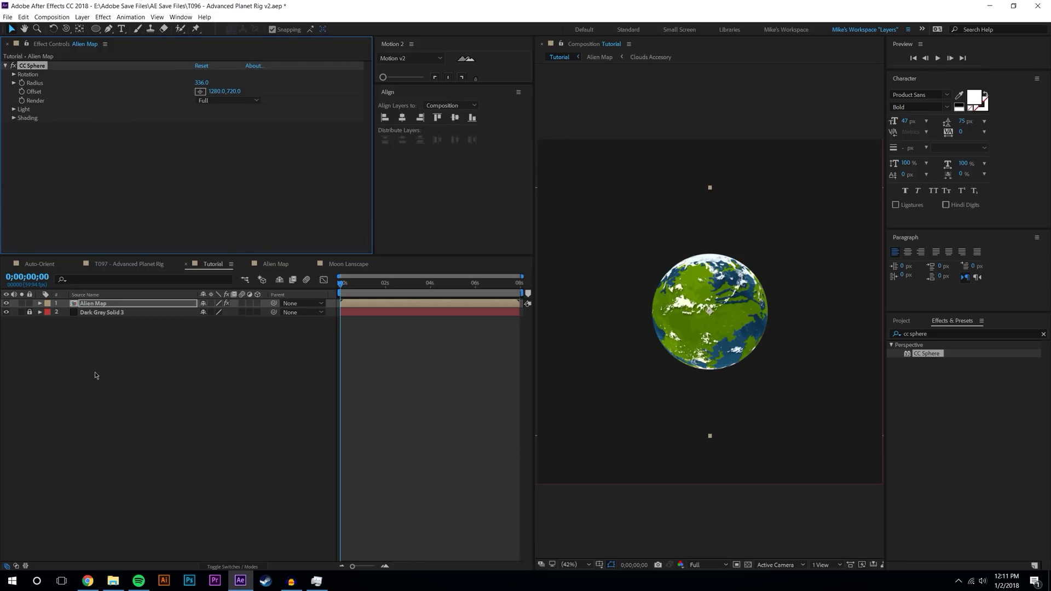
{"action": "left_click", "coordinate": [274, 411]}
Drag the Moon Lanscape footage from the Project panel into the comp
{"action": "left_click", "coordinate": [910, 326]}
{"action": "left_click", "coordinate": [901, 321]}
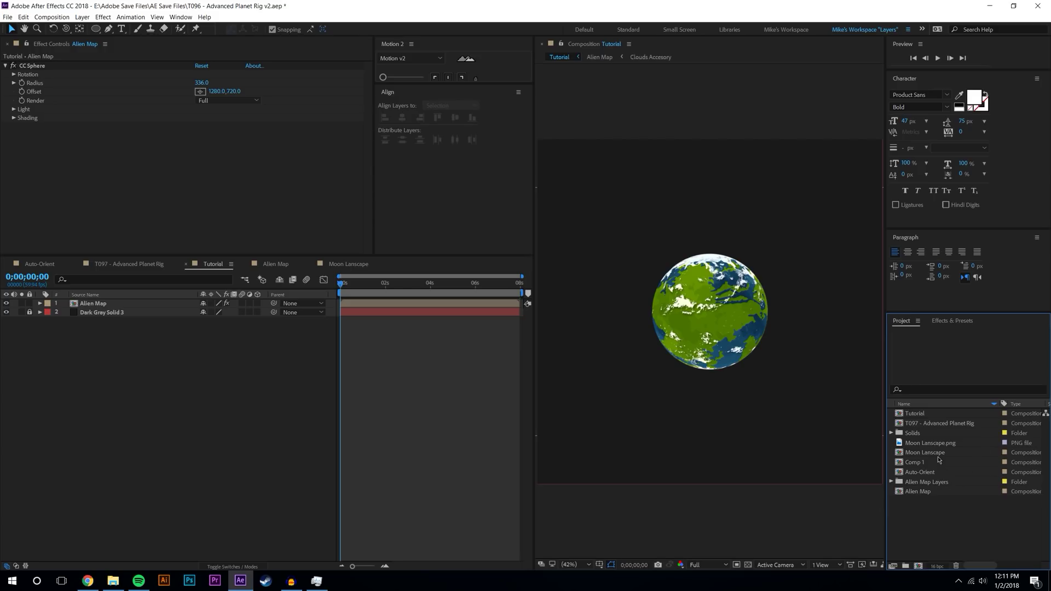
{"action": "left_click_drag", "start_coordinate": [938, 454], "coordinate": [708, 312]}
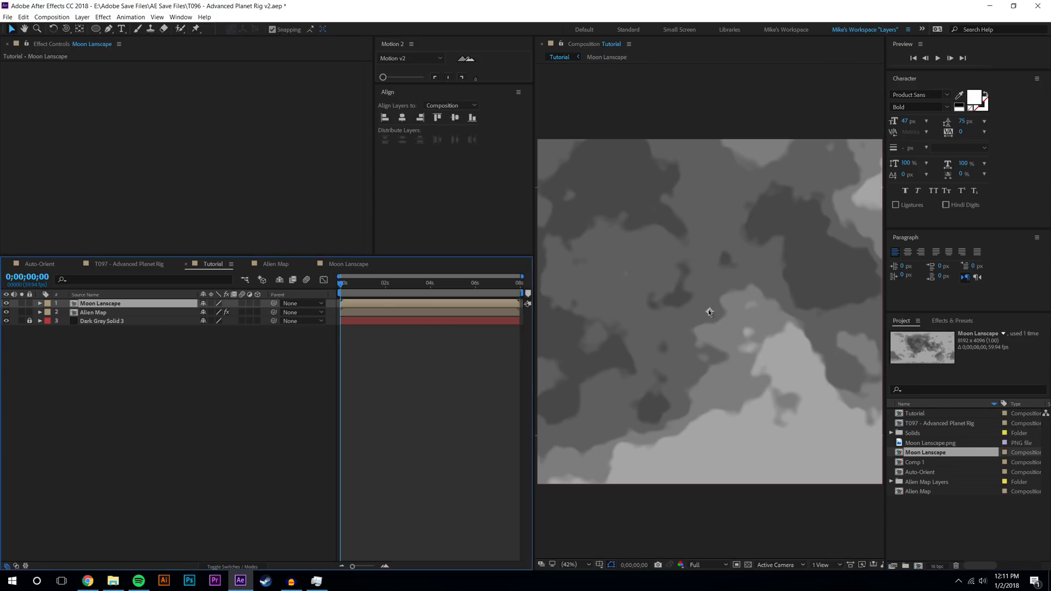
Apply CC Sphere to Moon Lanscape with Light Intensity 0, Ambient 153 and Radius 103
{"action": "left_click", "coordinate": [952, 321]}
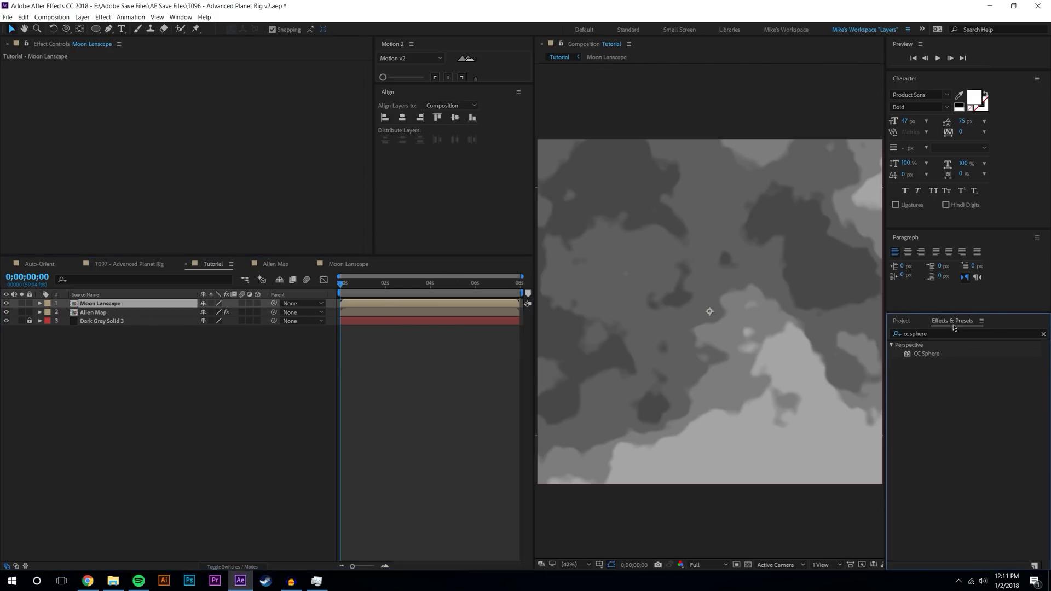
{"action": "left_click_drag", "start_coordinate": [926, 354], "coordinate": [246, 232]}
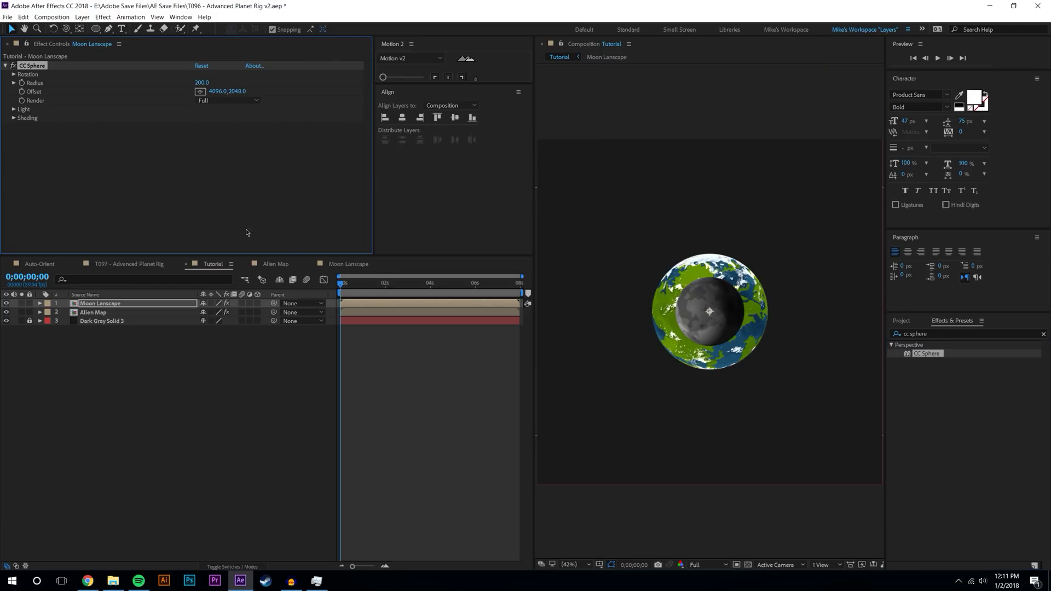
{"action": "left_click", "coordinate": [14, 110]}
{"action": "left_click_drag", "start_coordinate": [199, 118], "coordinate": [36, 162]}
{"action": "left_click", "coordinate": [13, 174]}
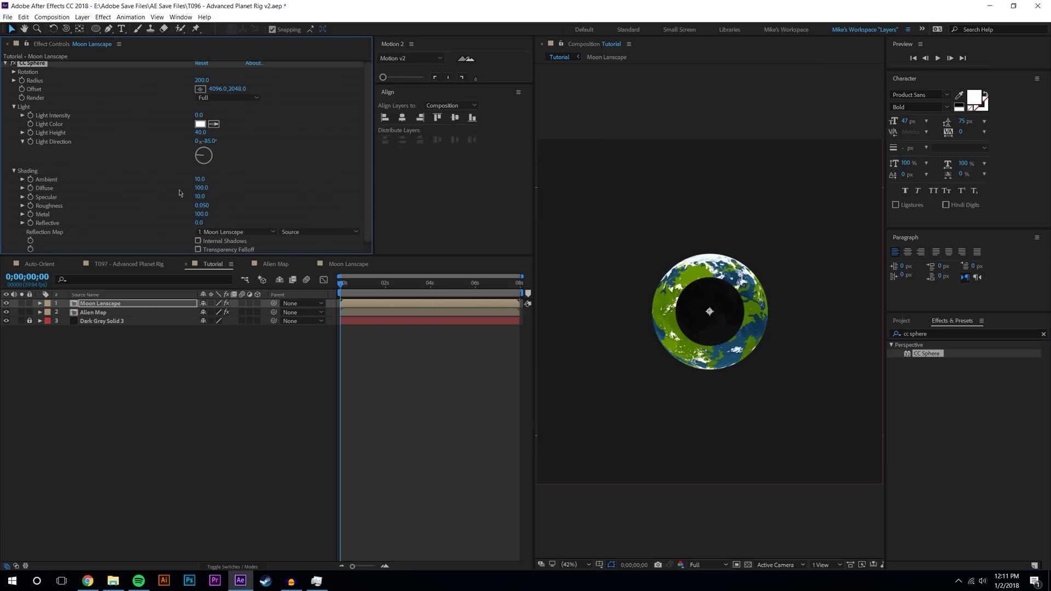
{"action": "left_click_drag", "start_coordinate": [200, 181], "coordinate": [273, 181]}
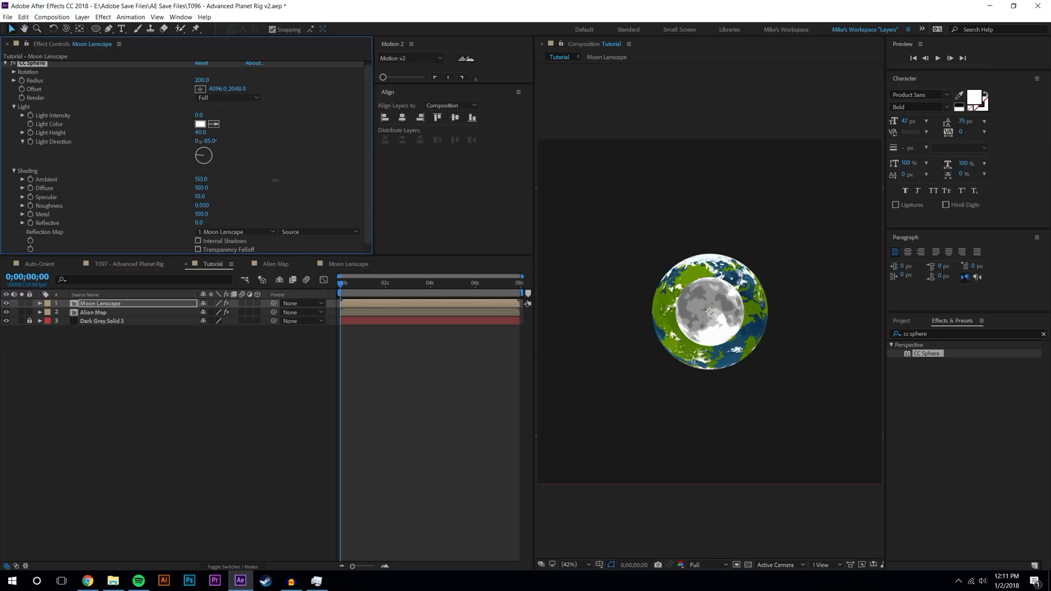
{"action": "left_click", "coordinate": [211, 434]}
{"action": "left_click_drag", "start_coordinate": [197, 80], "coordinate": [144, 80]}
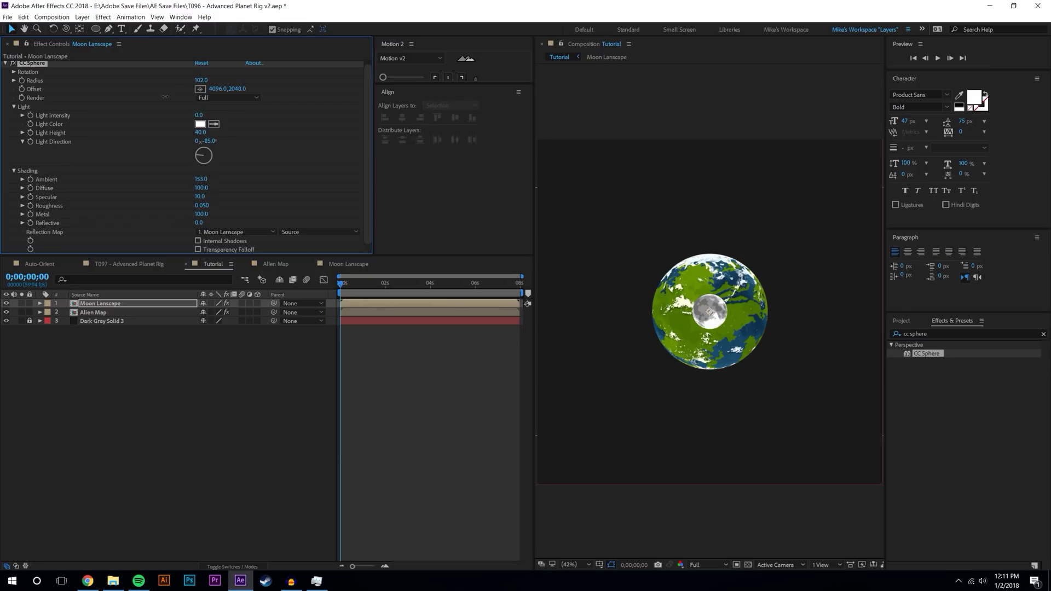
{"action": "left_click", "coordinate": [14, 107]}
{"action": "left_click", "coordinate": [14, 118]}
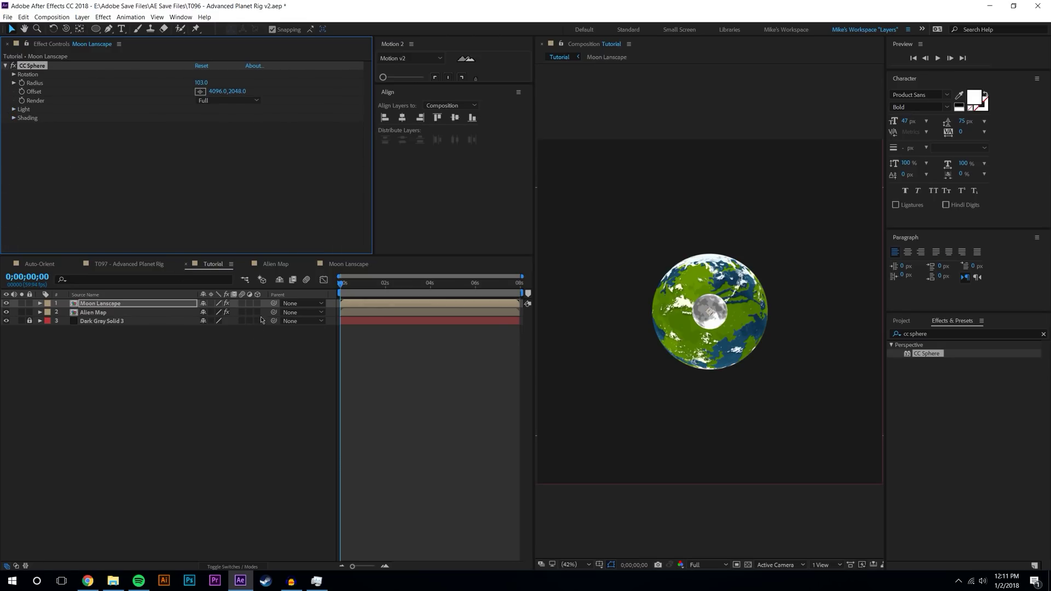
Make Moon Lanscape 3D, move it right of the planet along X, and set Radius 74
{"action": "left_click", "coordinate": [257, 304]}
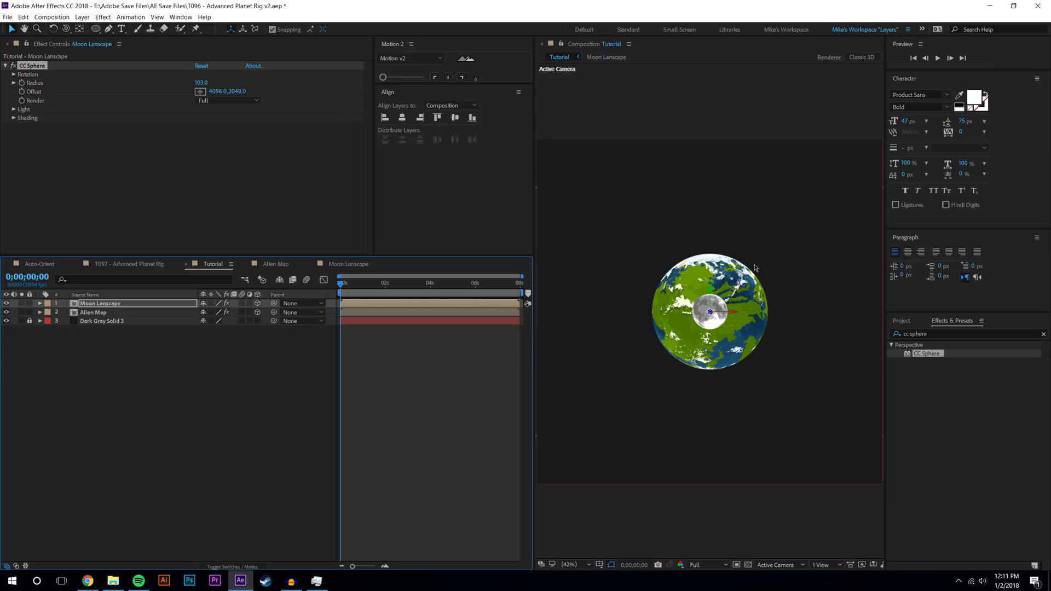
{"action": "left_click_drag", "start_coordinate": [734, 313], "coordinate": [747, 315]}
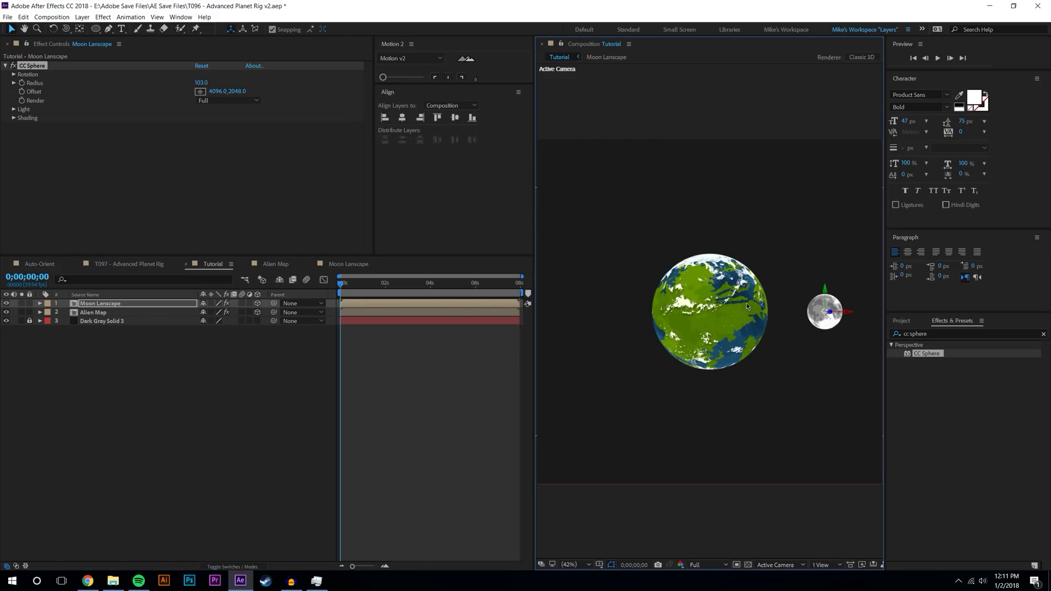
{"action": "scroll", "coordinate": [736, 326], "scroll_direction": "down", "scroll_amount": 2}
{"action": "left_click", "coordinate": [567, 564]}
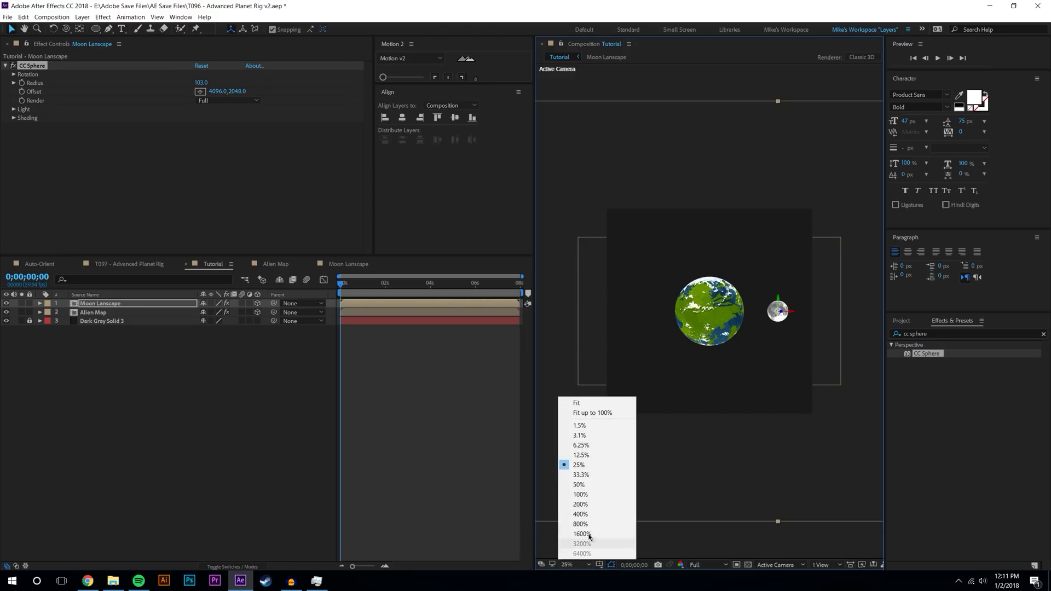
{"action": "left_click", "coordinate": [597, 412]}
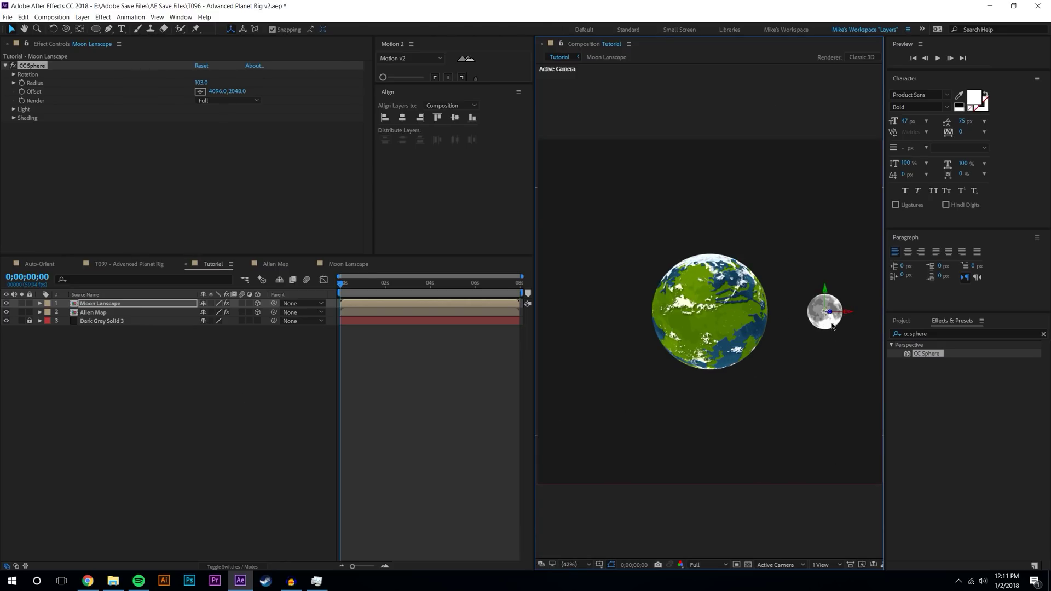
{"action": "mouse_move", "coordinate": [848, 313]}
{"action": "left_mouse_down"}
{"action": "mouse_move", "coordinate": [870, 312]}
{"action": "mouse_move", "coordinate": [857, 313]}
{"action": "left_mouse_up"}
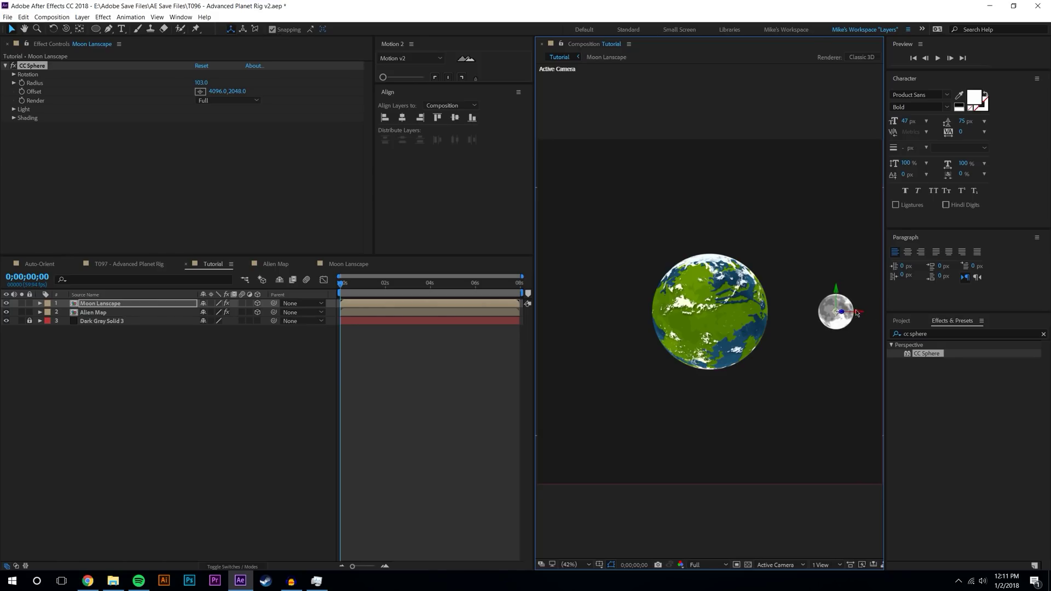
{"action": "left_click_drag", "start_coordinate": [201, 83], "coordinate": [192, 92]}
{"action": "left_click", "coordinate": [233, 414]}
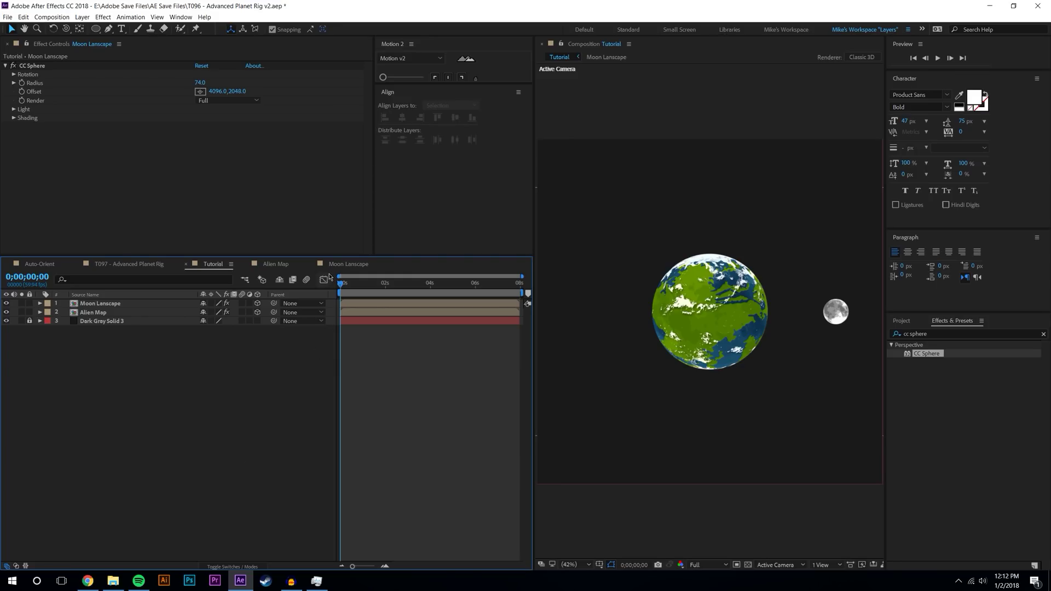
Add a null object, duplicate it, and turn on 3D for both nulls
{"action": "left_click", "coordinate": [82, 17]}
{"action": "mouse_move", "coordinate": [84, 28]}
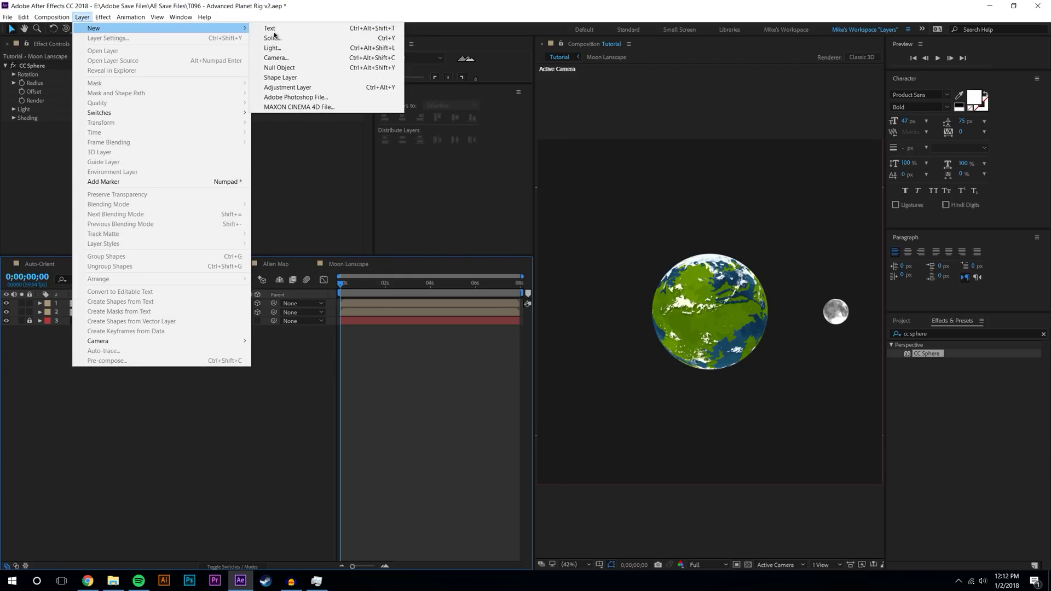
{"action": "left_click", "coordinate": [284, 67]}
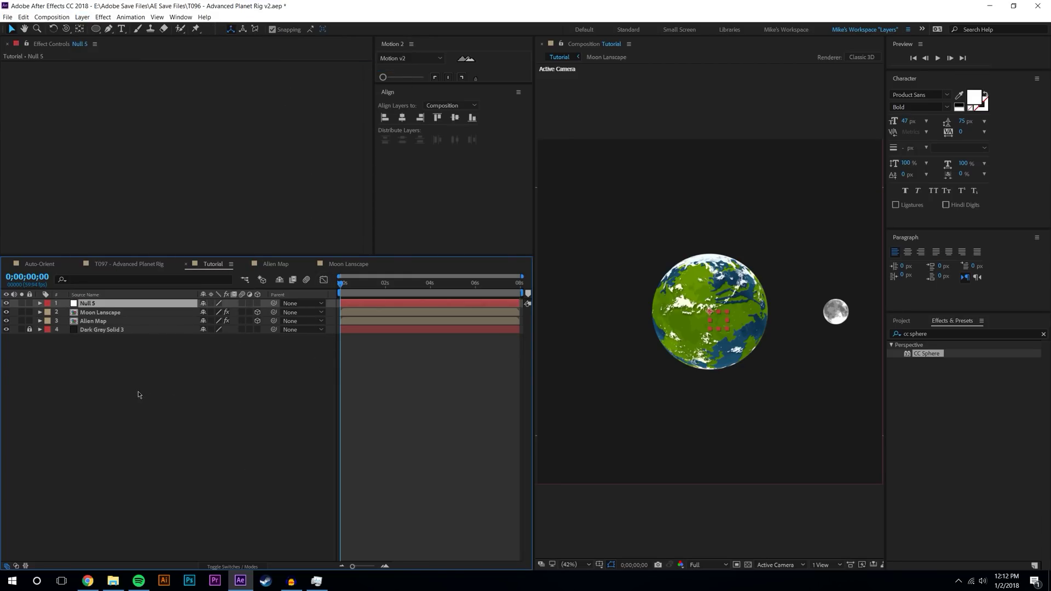
{"action": "key", "text": "ctrl+d"}
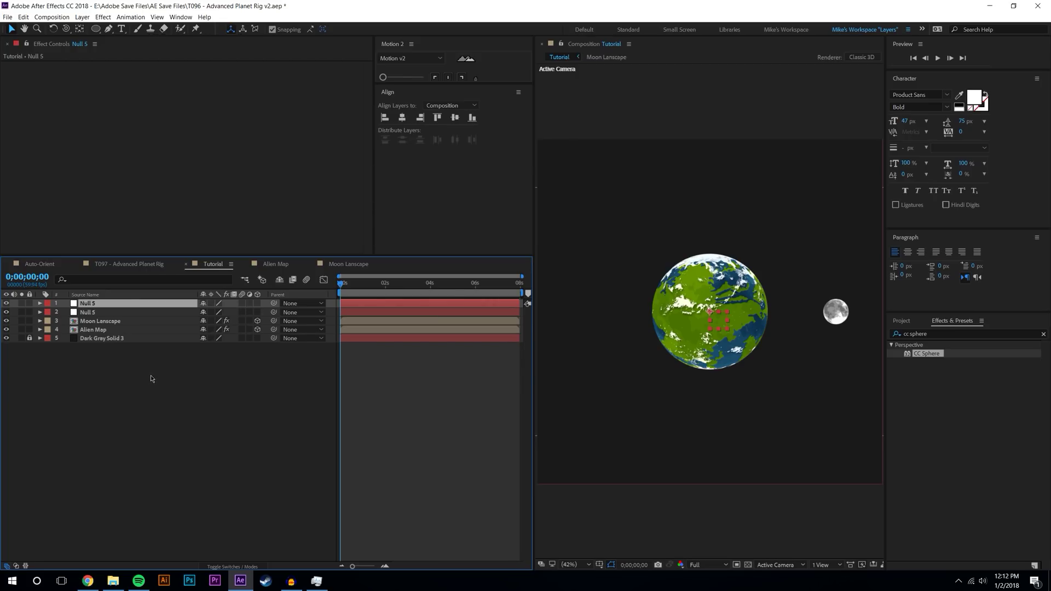
{"action": "left_click_drag", "start_coordinate": [257, 316], "coordinate": [258, 303]}
Rename the two nulls to Master Controller and Moon Controller
{"action": "right_click", "coordinate": [85, 307]}
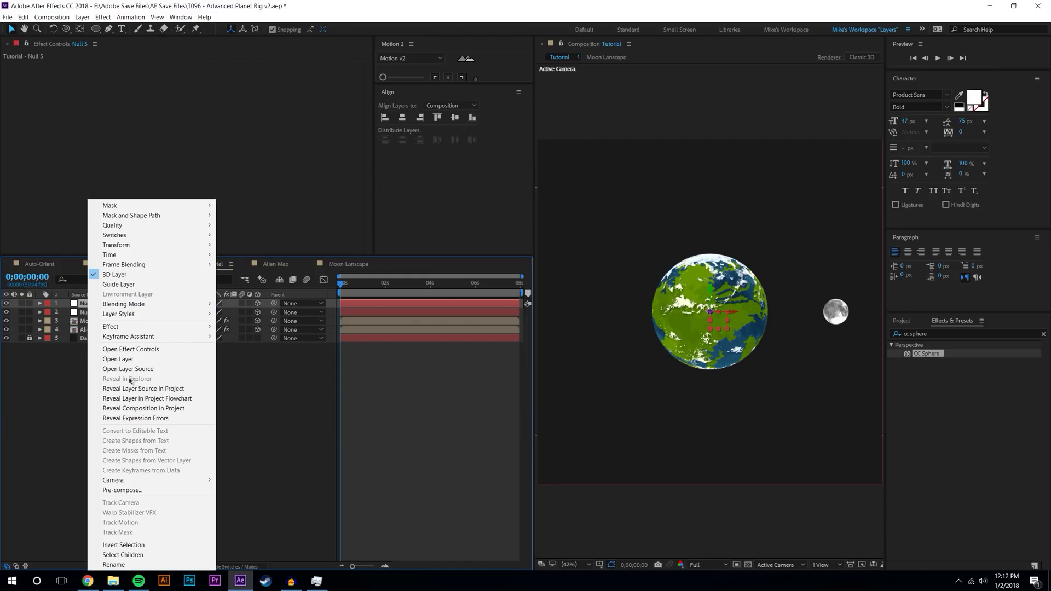
{"action": "left_click", "coordinate": [120, 564]}
{"action": "type", "text": "Mo"}
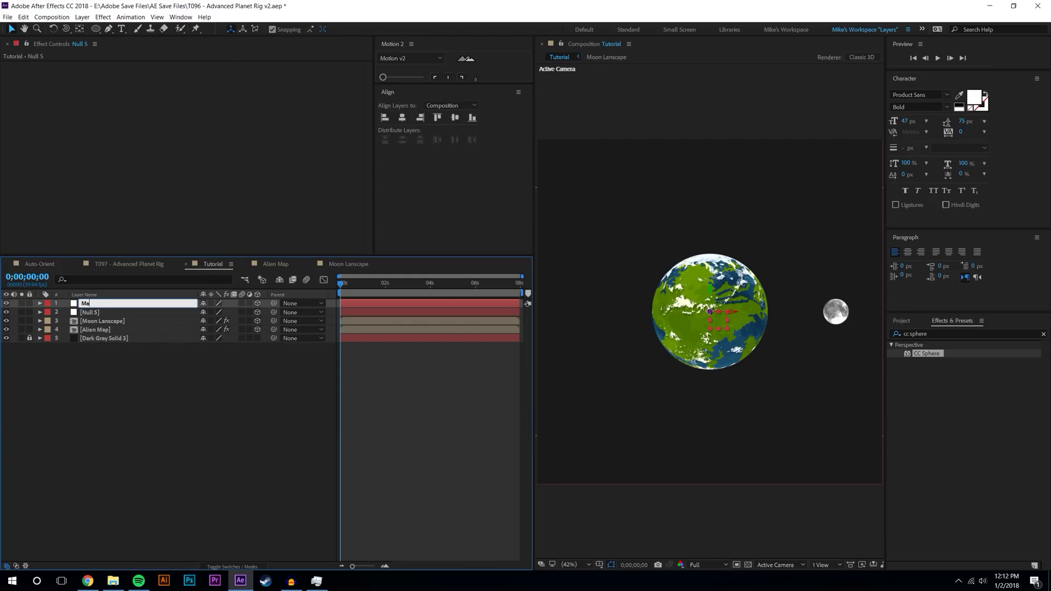
{"action": "type", "text": "ster Controller"}
{"action": "key", "text": "Return"}
{"action": "right_click", "coordinate": [93, 312]}
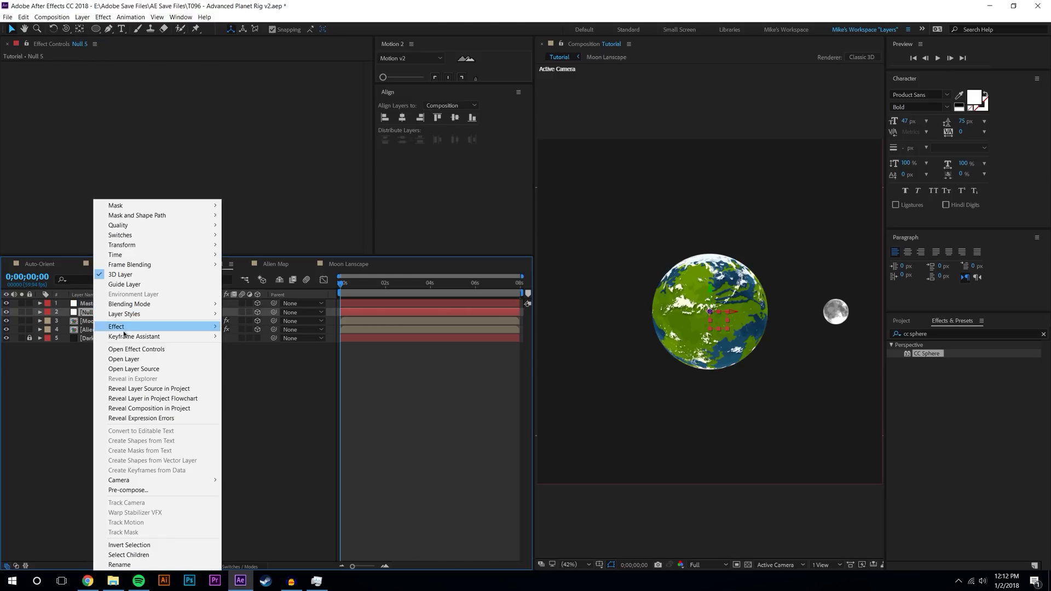
{"action": "left_click", "coordinate": [152, 565]}
{"action": "type", "text": "Moo"}
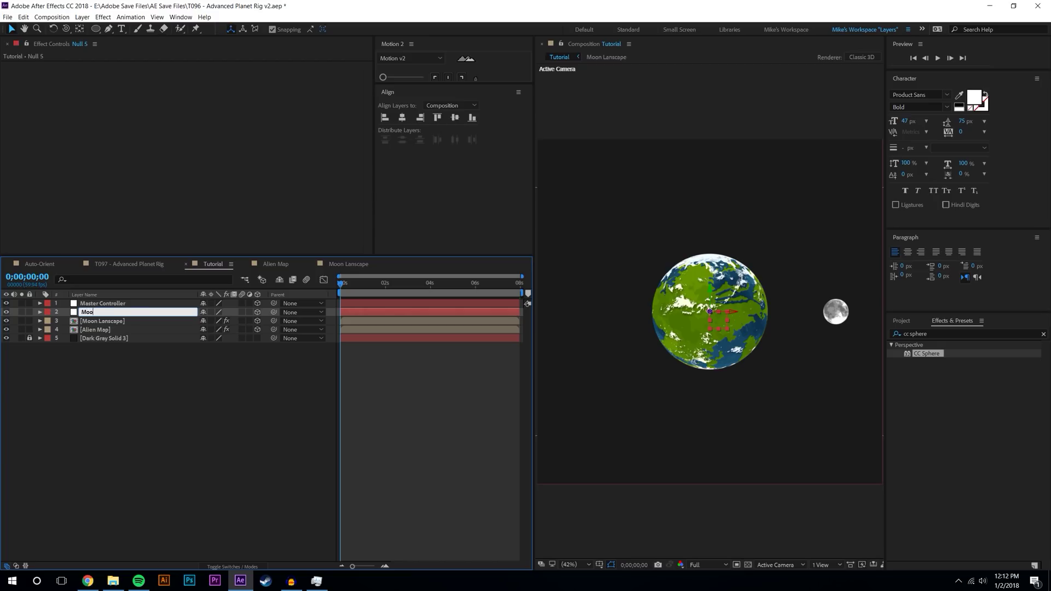
{"action": "type", "text": "n Controller"}
{"action": "key", "text": "Return"}
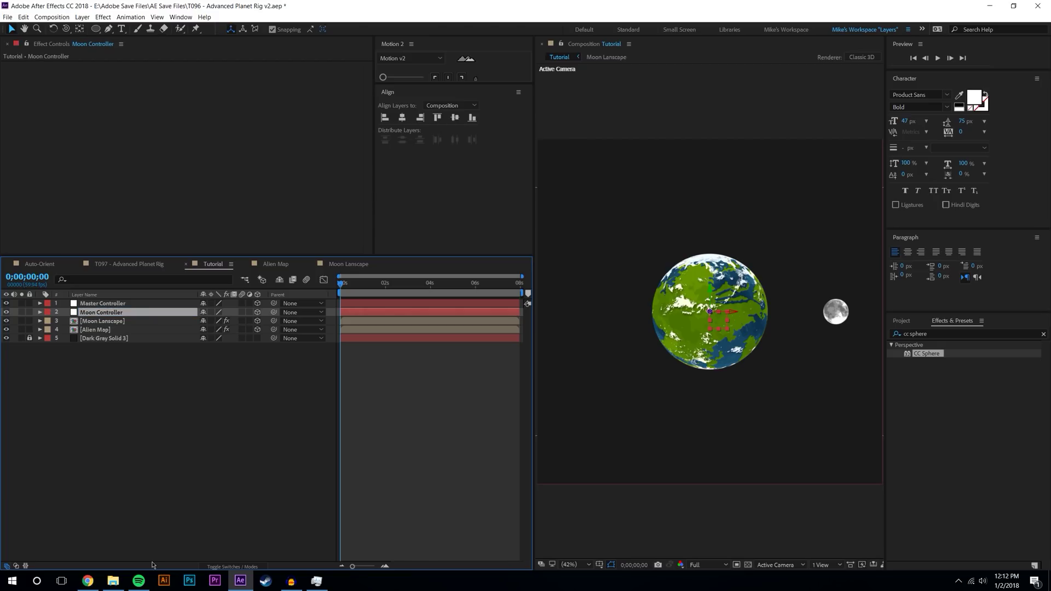
{"action": "left_click", "coordinate": [82, 17]}
Add Camera 1 with default settings, move it to the top of the stack, and lock it
{"action": "mouse_move", "coordinate": [164, 28]}
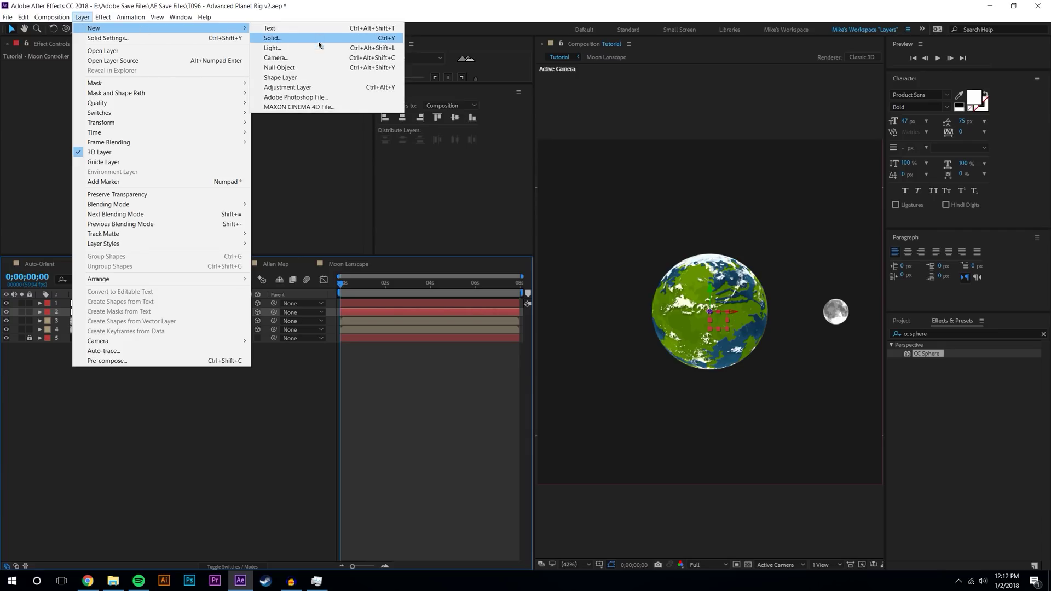
{"action": "left_click", "coordinate": [277, 58]}
{"action": "left_click", "coordinate": [650, 396]}
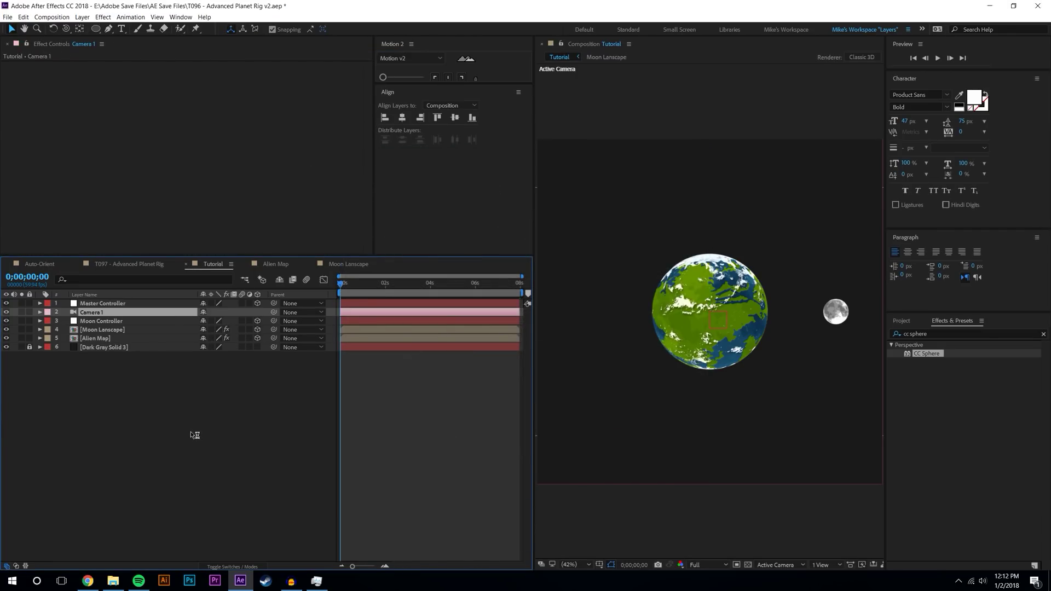
{"action": "left_click_drag", "start_coordinate": [90, 313], "coordinate": [94, 300]}
{"action": "left_click", "coordinate": [148, 425]}
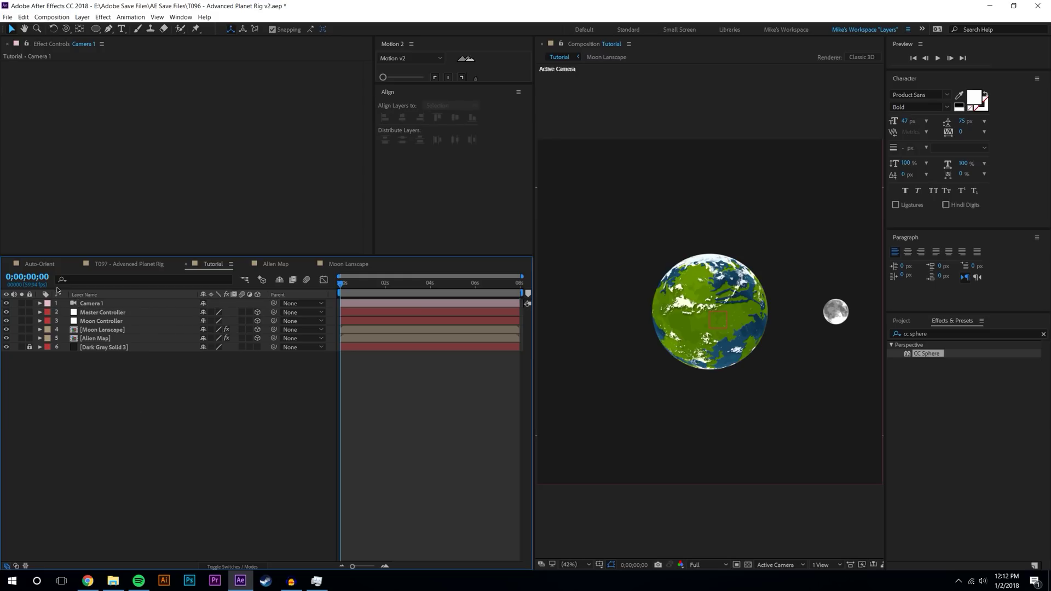
{"action": "left_click", "coordinate": [29, 303]}
{"action": "right_click", "coordinate": [110, 332]}
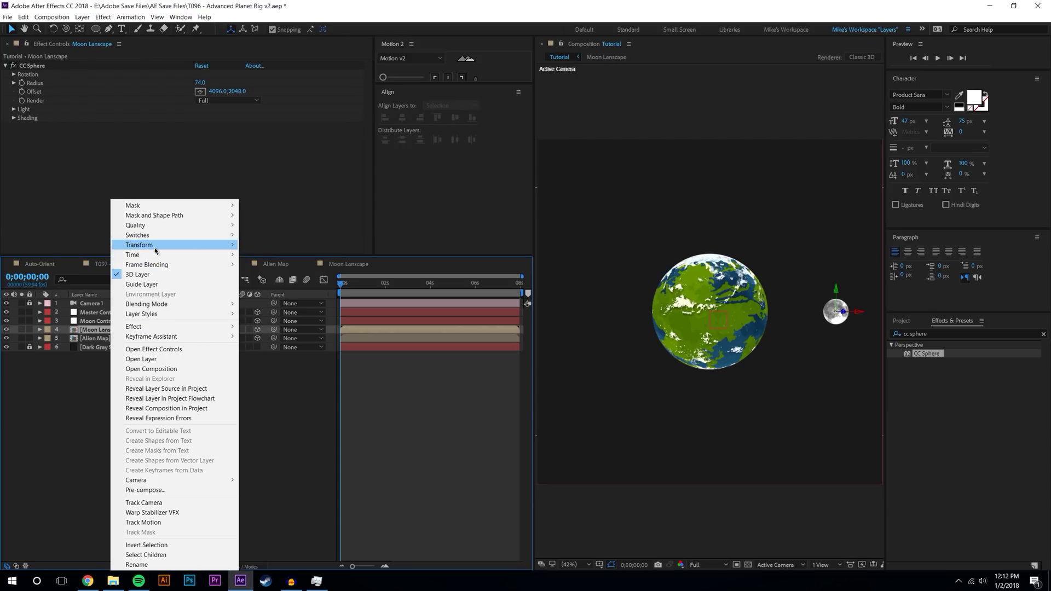
Set Moon Lanscape's Auto-Orientation to Orient Towards Camera
{"action": "mouse_move", "coordinate": [159, 245]}
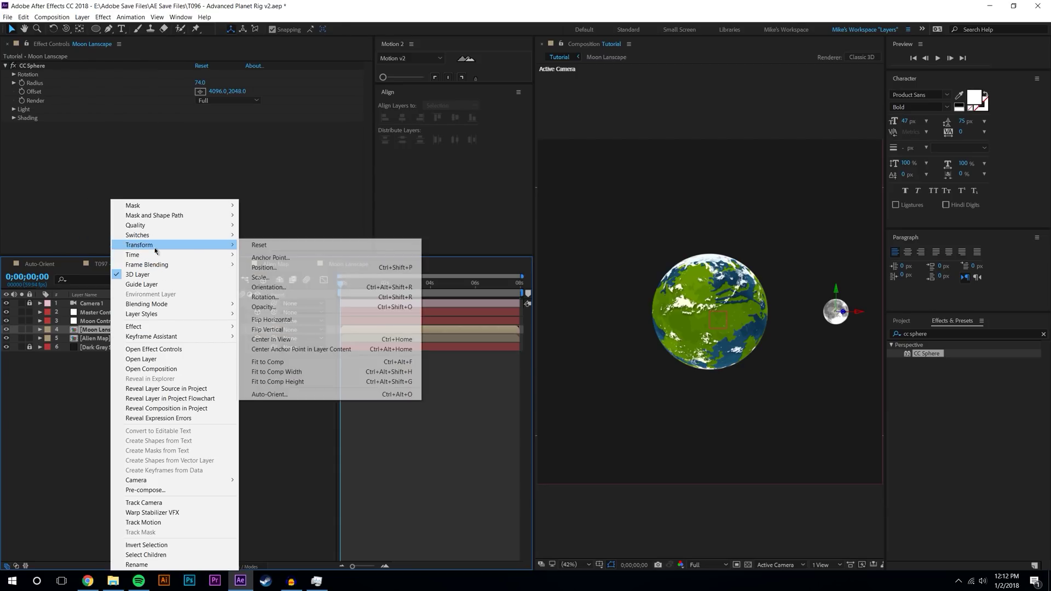
{"action": "left_click", "coordinate": [299, 395]}
{"action": "left_click", "coordinate": [452, 289]}
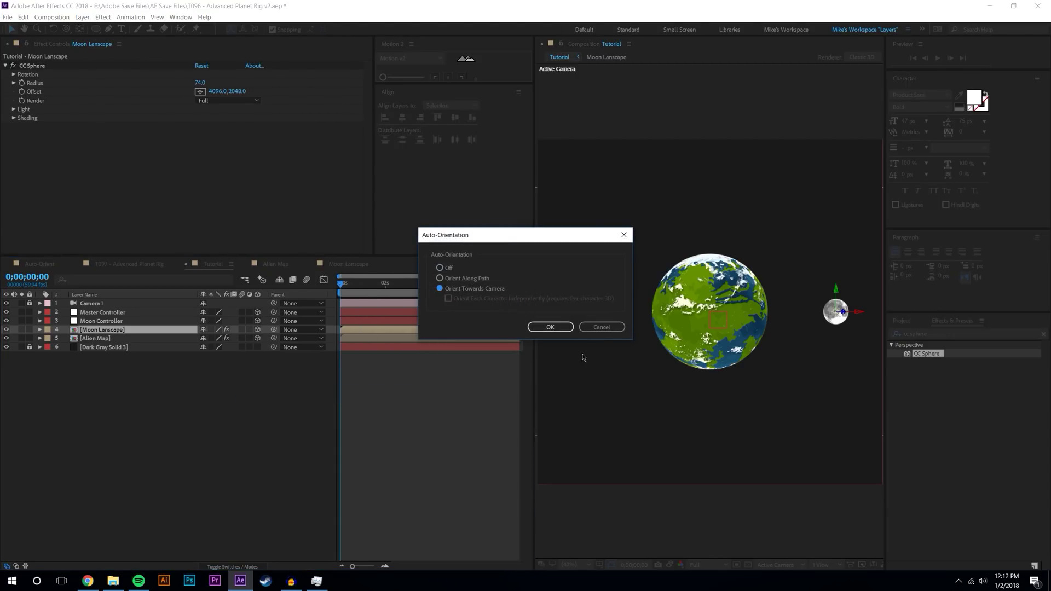
{"action": "left_click", "coordinate": [562, 326]}
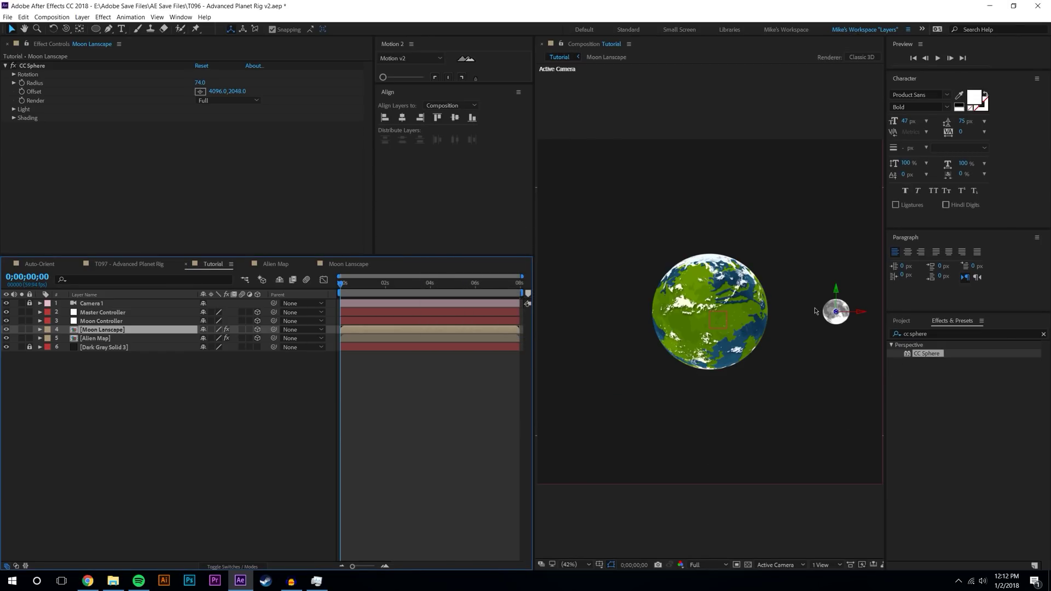
{"action": "left_click", "coordinate": [117, 396]}
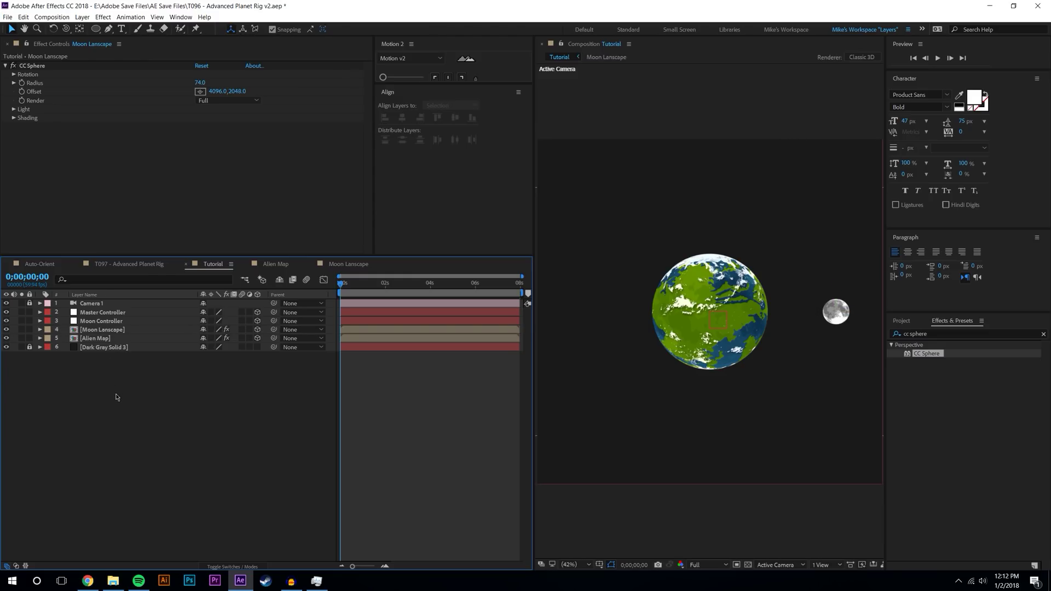
Parent Moon Lanscape to Moon Controller, test-scrub its Y Rotation, then reset it to 0
{"action": "left_click", "coordinate": [114, 331]}
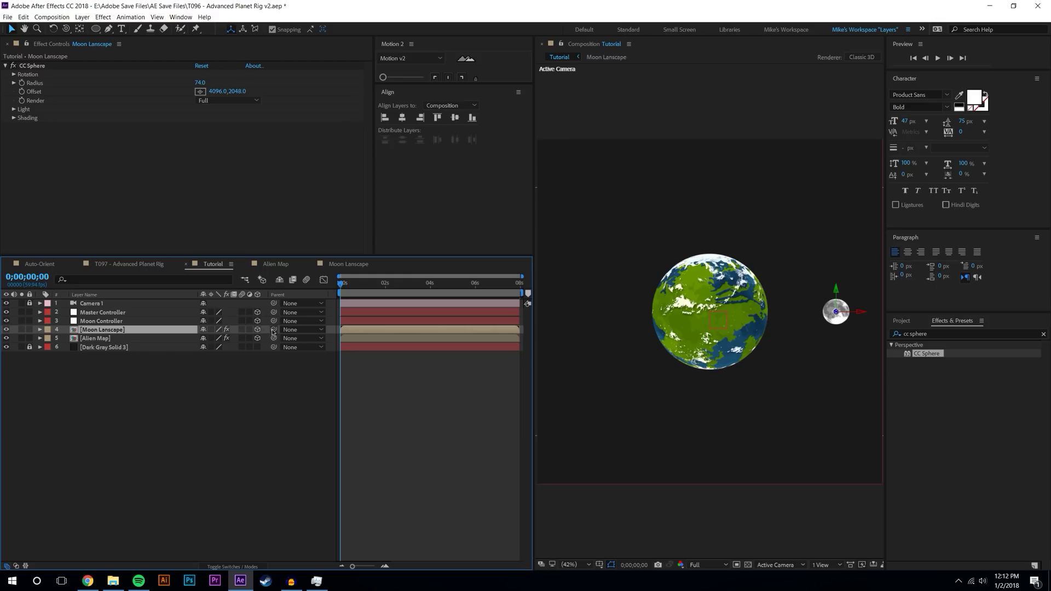
{"action": "left_click_drag", "start_coordinate": [273, 329], "coordinate": [196, 323]}
{"action": "left_click", "coordinate": [108, 321]}
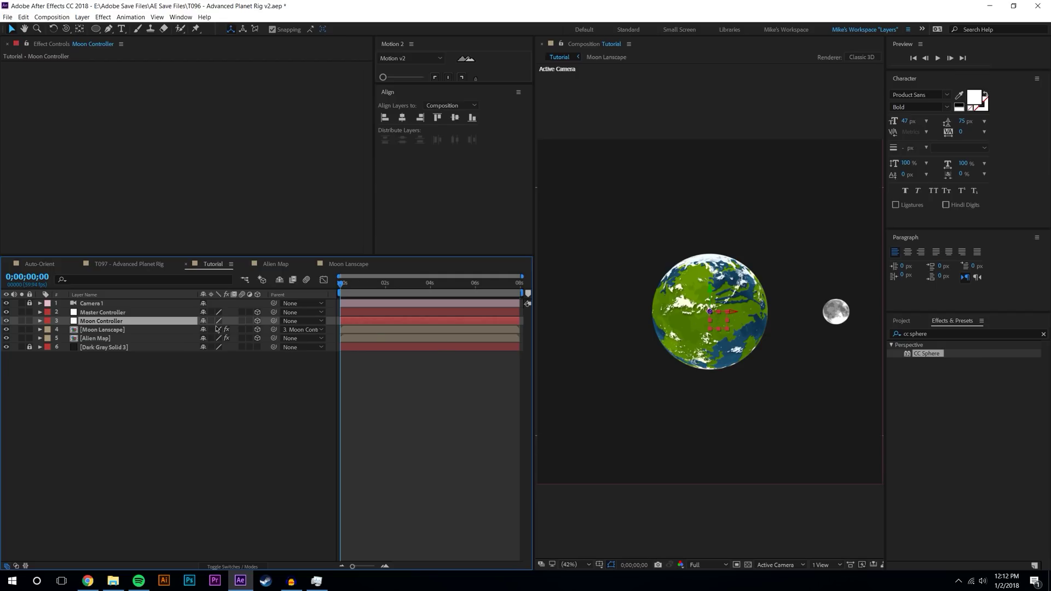
{"action": "key", "text": "r"}
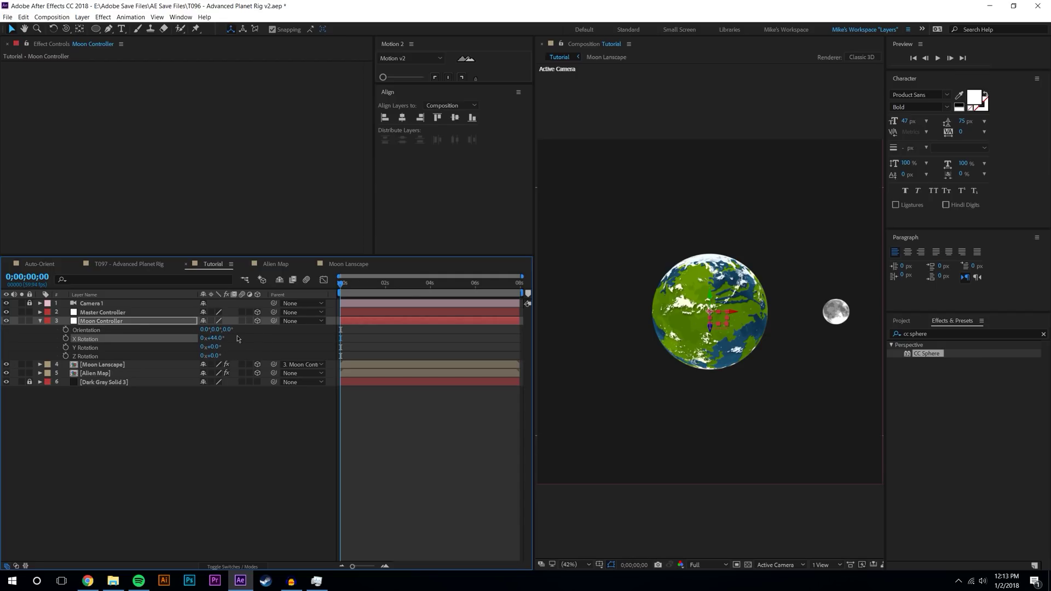
{"action": "mouse_move", "coordinate": [212, 347]}
{"action": "left_mouse_down"}
{"action": "mouse_move", "coordinate": [304, 343]}
{"action": "mouse_move", "coordinate": [214, 347]}
{"action": "left_mouse_up"}
{"action": "left_click", "coordinate": [241, 417]}
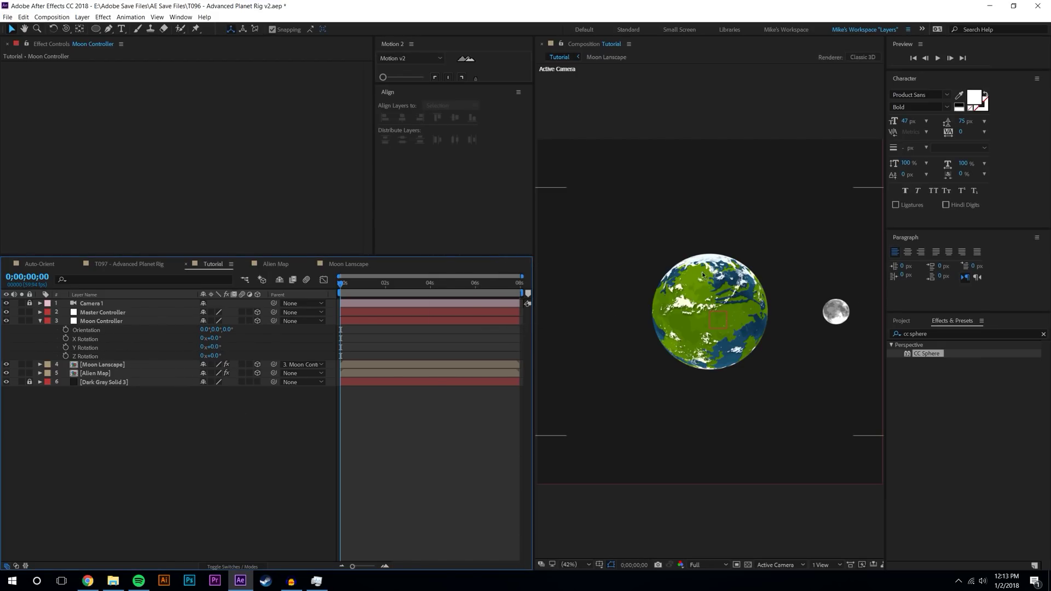
{"action": "left_click", "coordinate": [105, 365]}
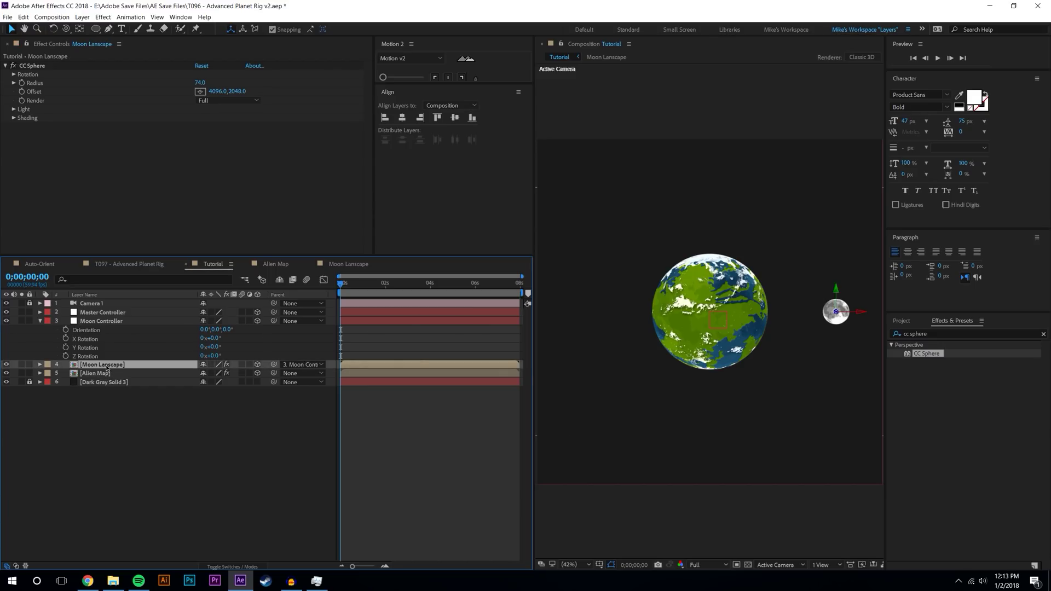
Add expressions to Moon Lanscape's CC Sphere Rotation X, Y and Z after undoing a test turn
{"action": "left_click", "coordinate": [14, 75]}
{"action": "left_click_drag", "start_coordinate": [218, 114], "coordinate": [192, 114]}
{"action": "key", "text": "ctrl+z"}
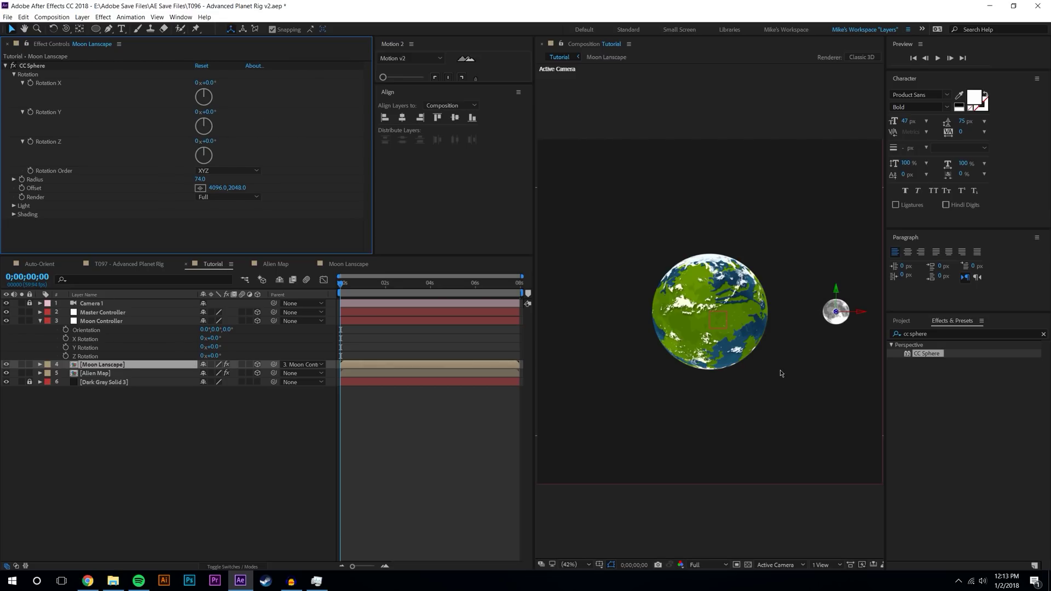
{"action": "left_click", "coordinate": [104, 489]}
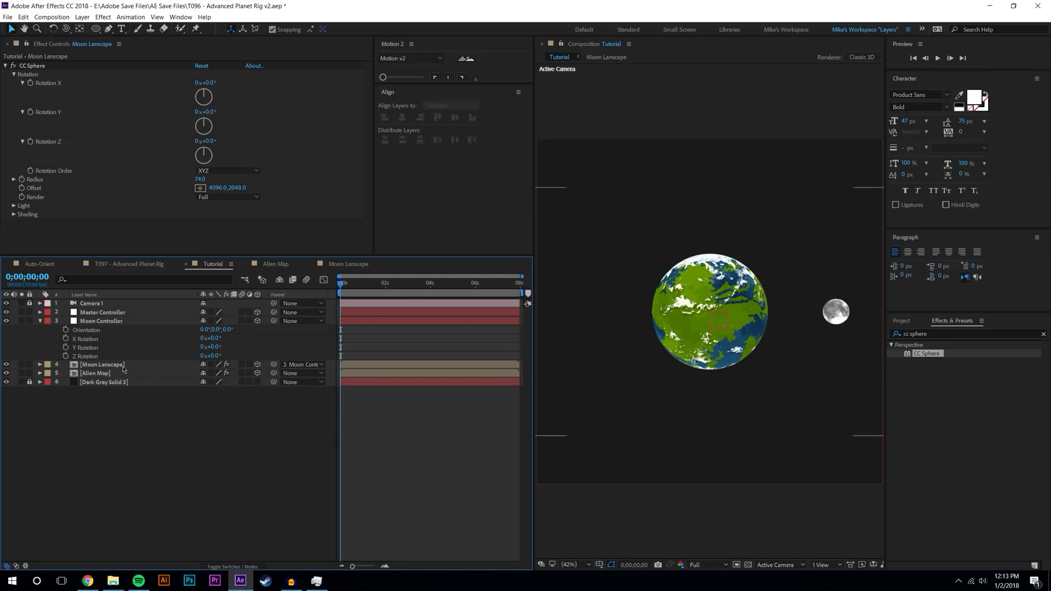
{"action": "left_click", "coordinate": [103, 365]}
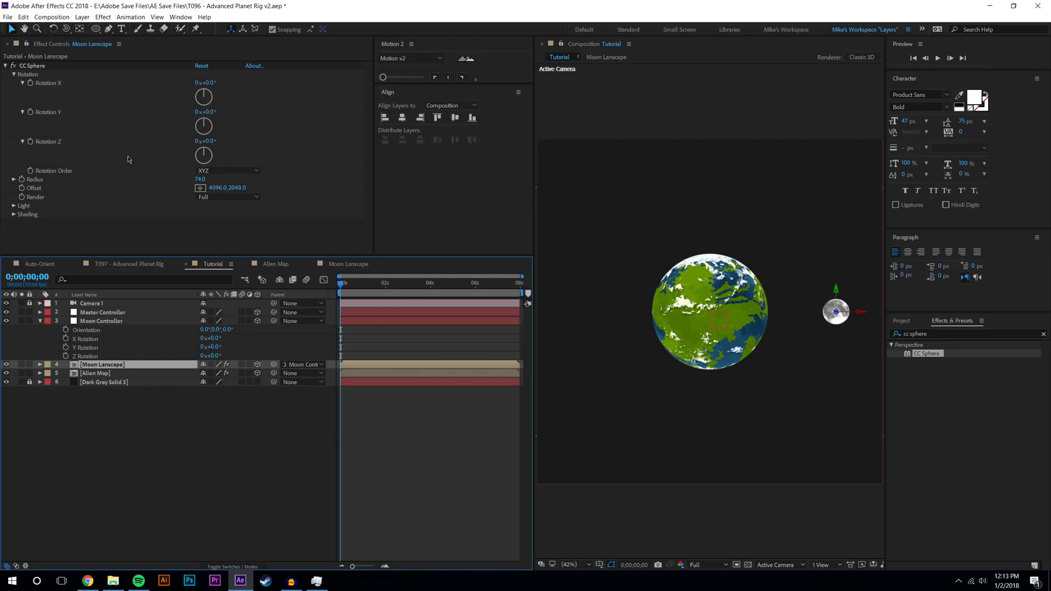
{"action": "left_click", "coordinate": [30, 83], "text": "alt"}
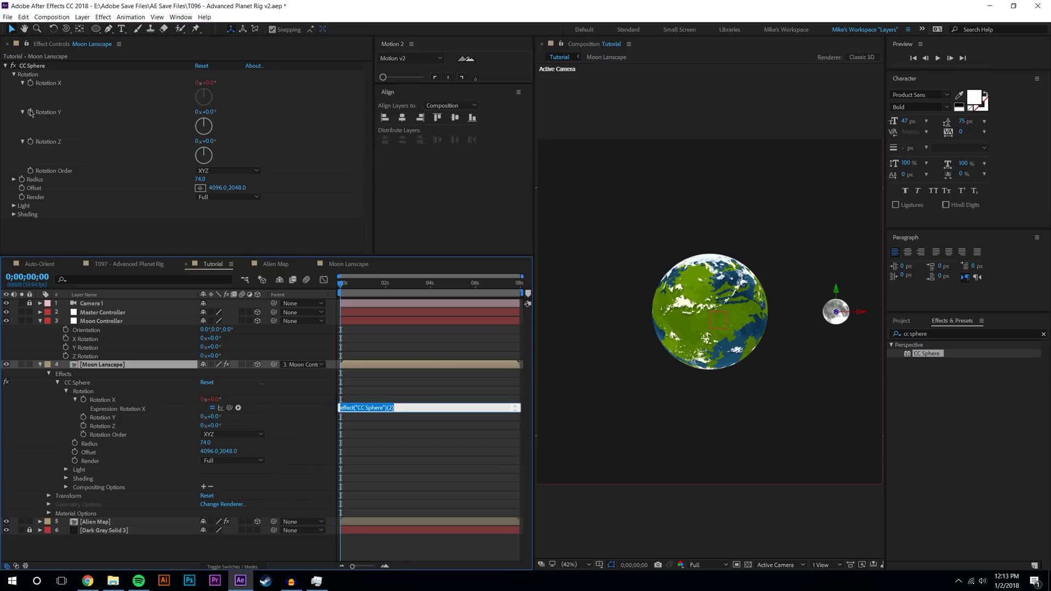
{"action": "left_click", "coordinate": [30, 111], "text": "alt"}
{"action": "left_click", "coordinate": [30, 141], "text": "alt"}
Add expressions to Alien Map's CC Sphere Rotation X, Y and Z
{"action": "left_click", "coordinate": [106, 539]}
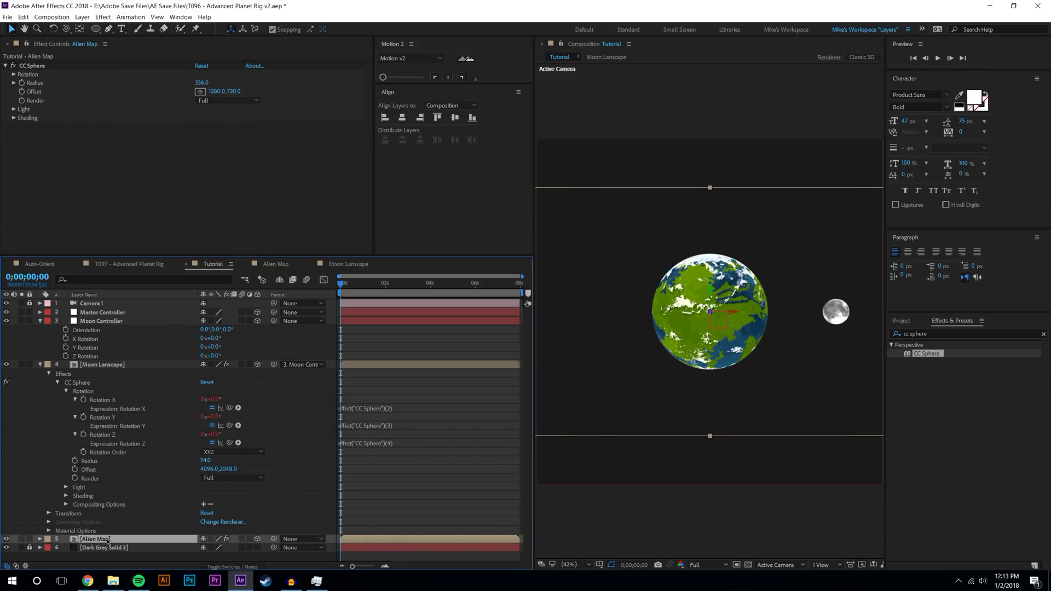
{"action": "left_click", "coordinate": [14, 73]}
{"action": "left_click", "coordinate": [30, 83], "text": "alt"}
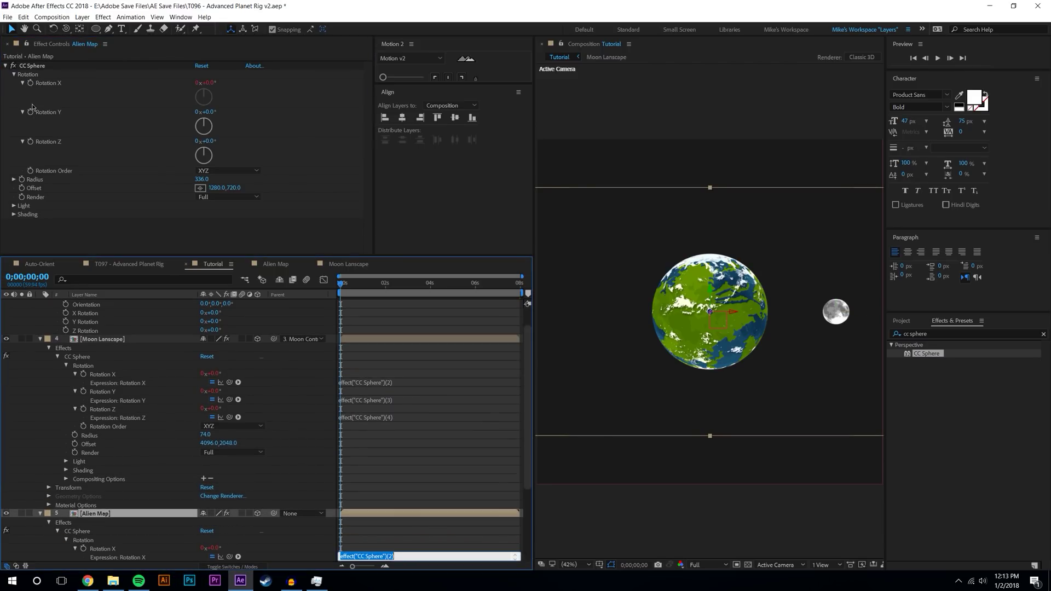
{"action": "left_click", "coordinate": [30, 112], "text": "alt"}
{"action": "left_click", "coordinate": [30, 142], "text": "alt"}
{"action": "left_click", "coordinate": [422, 432]}
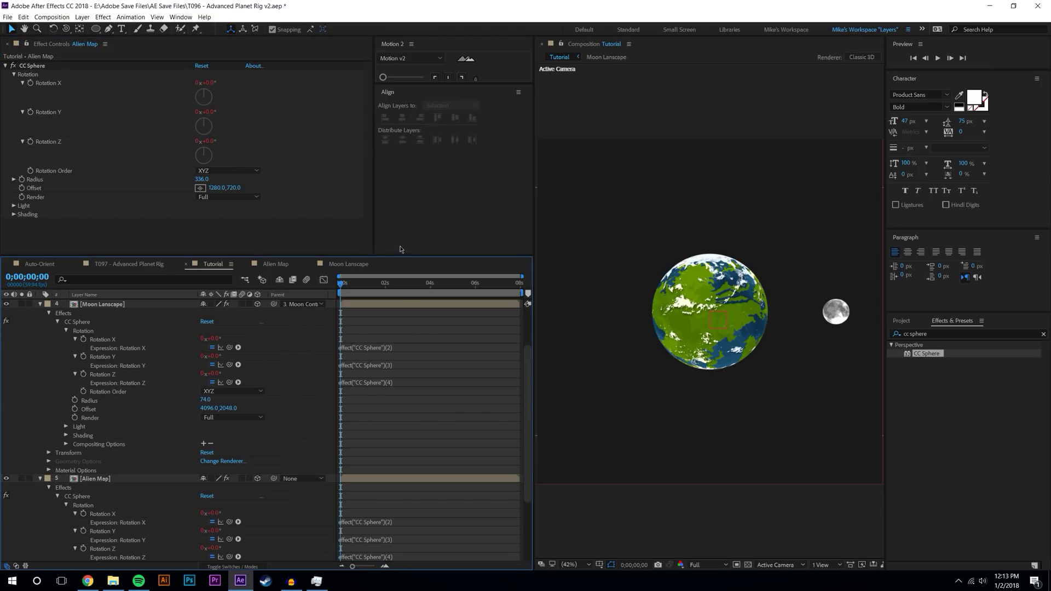
Enlarge the timeline and add expressions to Moon Controller's X, Y and Z Rotation
{"action": "left_click_drag", "start_coordinate": [399, 255], "coordinate": [414, 155]}
{"action": "scroll", "coordinate": [181, 332], "scroll_direction": "up", "scroll_amount": 3}
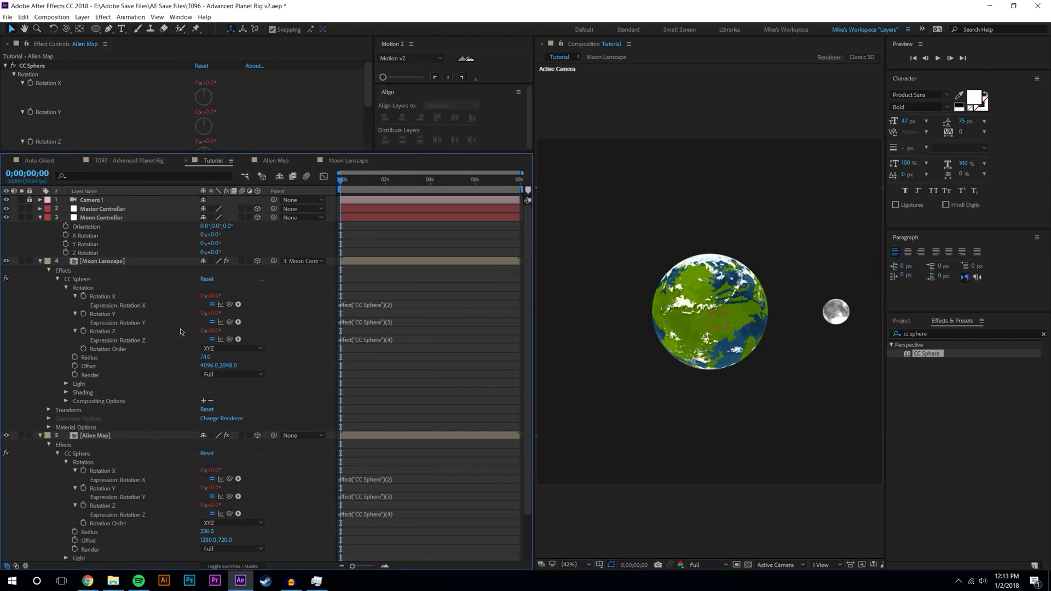
{"action": "left_click", "coordinate": [117, 218]}
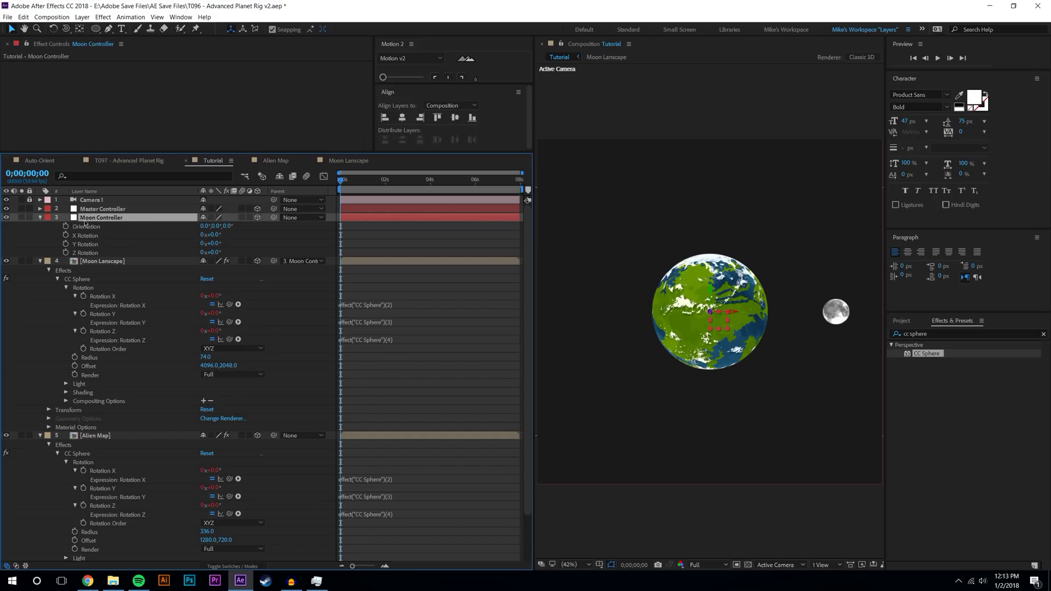
{"action": "key", "text": "r"}
{"action": "key", "text": "r"}
{"action": "left_click", "coordinate": [65, 236], "text": "alt"}
{"action": "left_click", "coordinate": [65, 253], "text": "alt"}
{"action": "left_click", "coordinate": [66, 271], "text": "alt"}
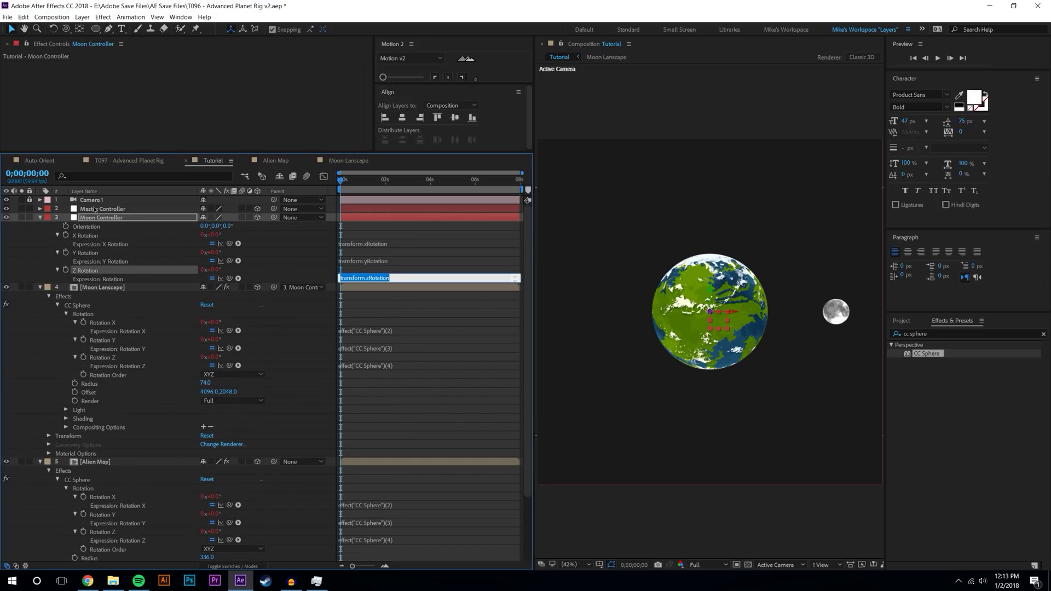
Reveal Master Controller's rotation properties with R
{"action": "left_click", "coordinate": [109, 209]}
{"action": "key", "text": "r"}
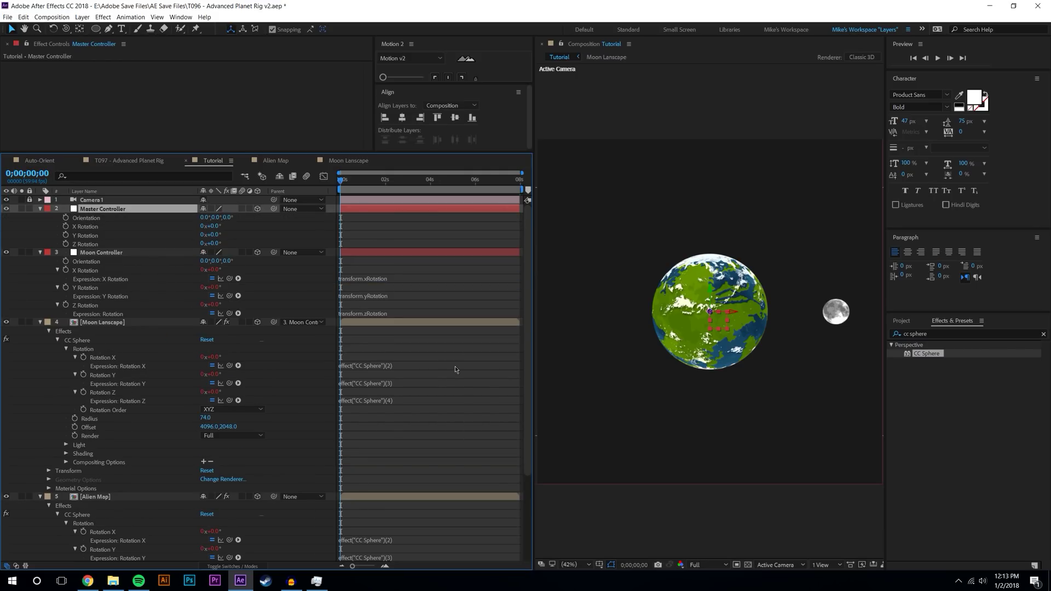
{"action": "left_click", "coordinate": [454, 366]}
Pick-whip Moon Controller's X, Y, Z Rotation to Master Controller's, then test-turn and undo
{"action": "left_click_drag", "start_coordinate": [418, 153], "coordinate": [429, 79]}
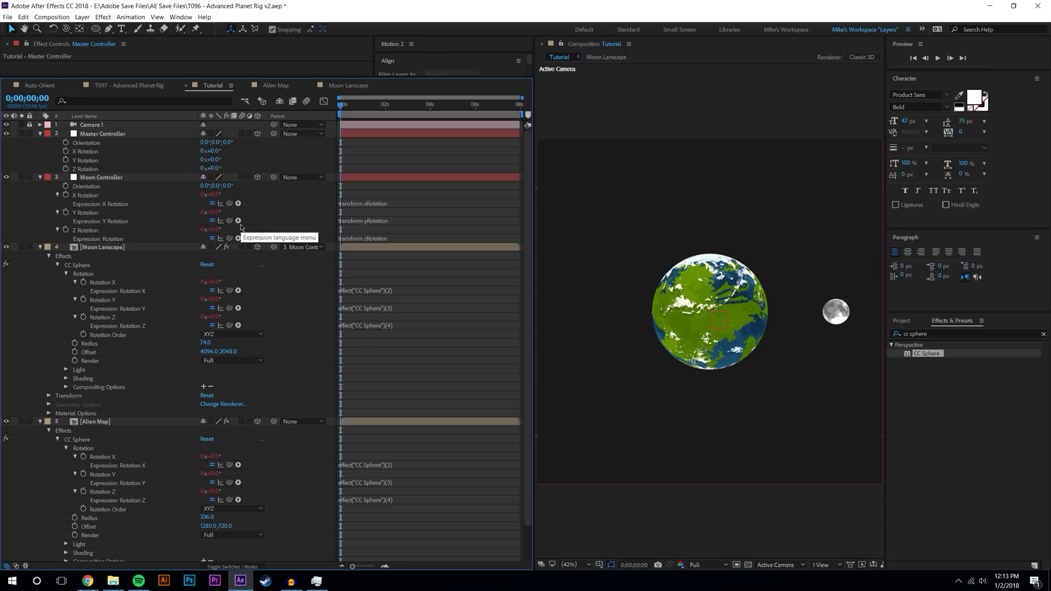
{"action": "left_click_drag", "start_coordinate": [229, 203], "coordinate": [106, 154]}
{"action": "left_click_drag", "start_coordinate": [229, 220], "coordinate": [88, 160]}
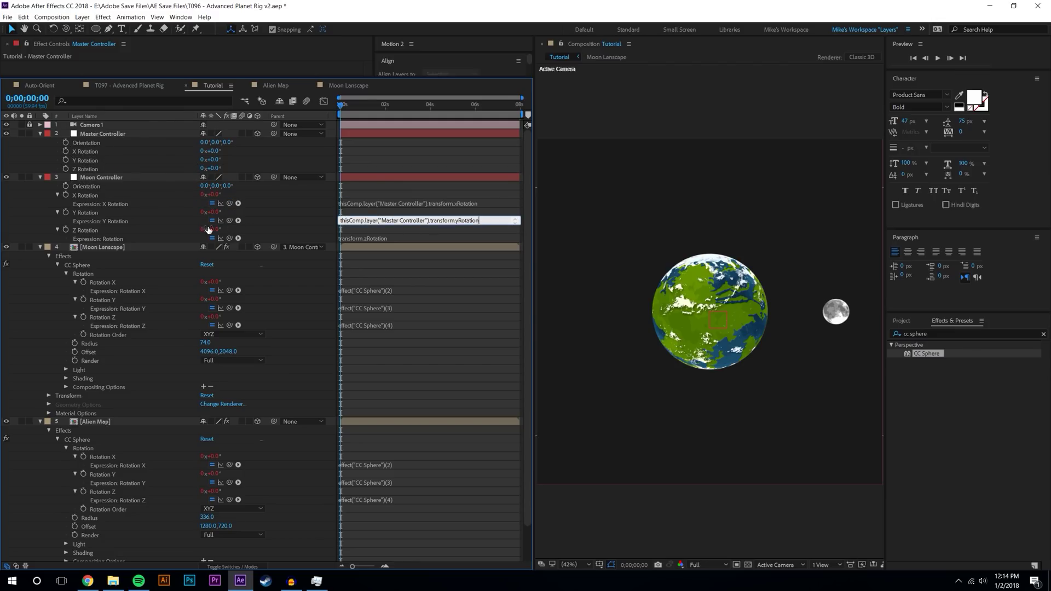
{"action": "left_click_drag", "start_coordinate": [229, 238], "coordinate": [111, 173]}
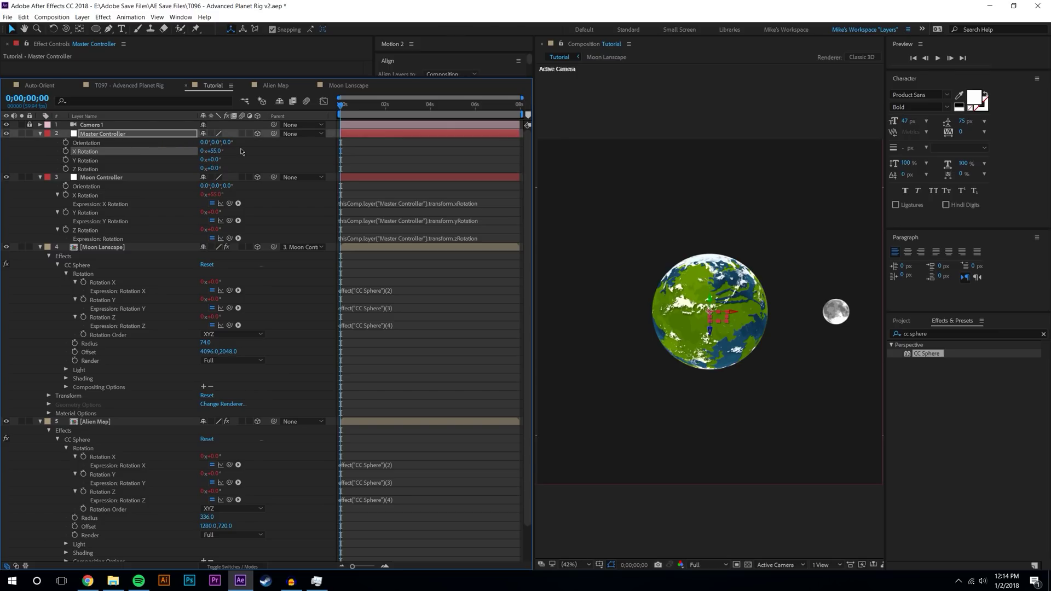
{"action": "left_click_drag", "start_coordinate": [214, 159], "coordinate": [273, 151]}
{"action": "key", "text": "ctrl+z"}
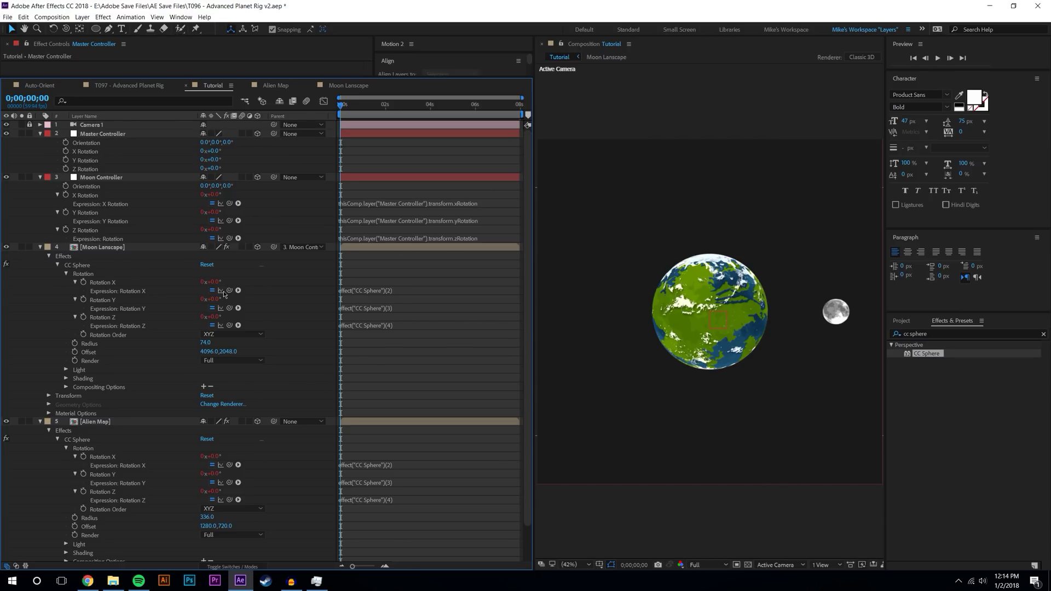
Pick-whip Moon Lanscape's CC Sphere Rotation X, Y and Z to Master Controller's rotations
{"action": "left_click_drag", "start_coordinate": [230, 290], "coordinate": [86, 151]}
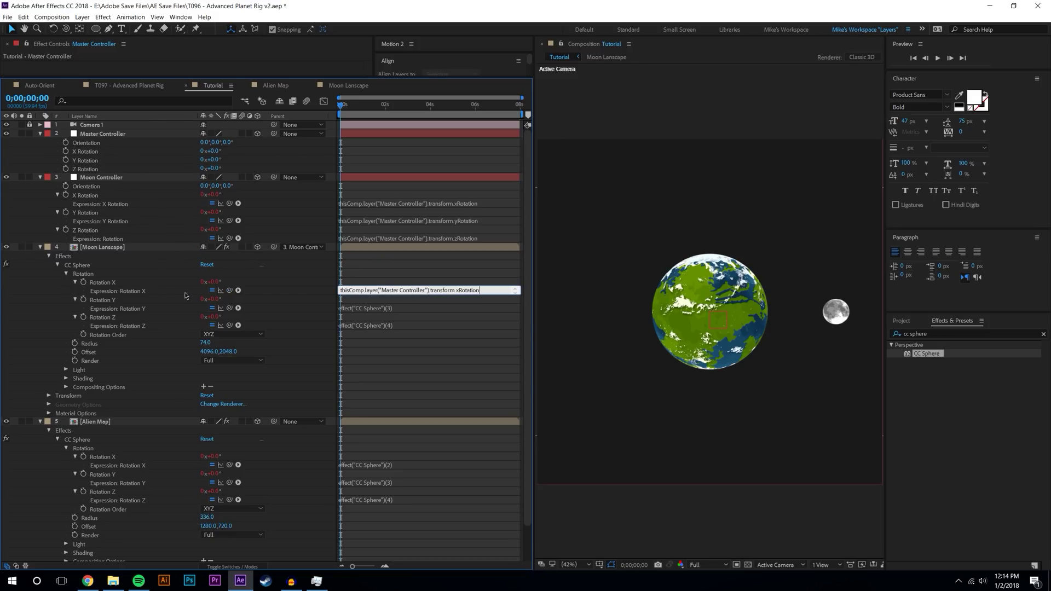
{"action": "left_click_drag", "start_coordinate": [230, 309], "coordinate": [86, 160]}
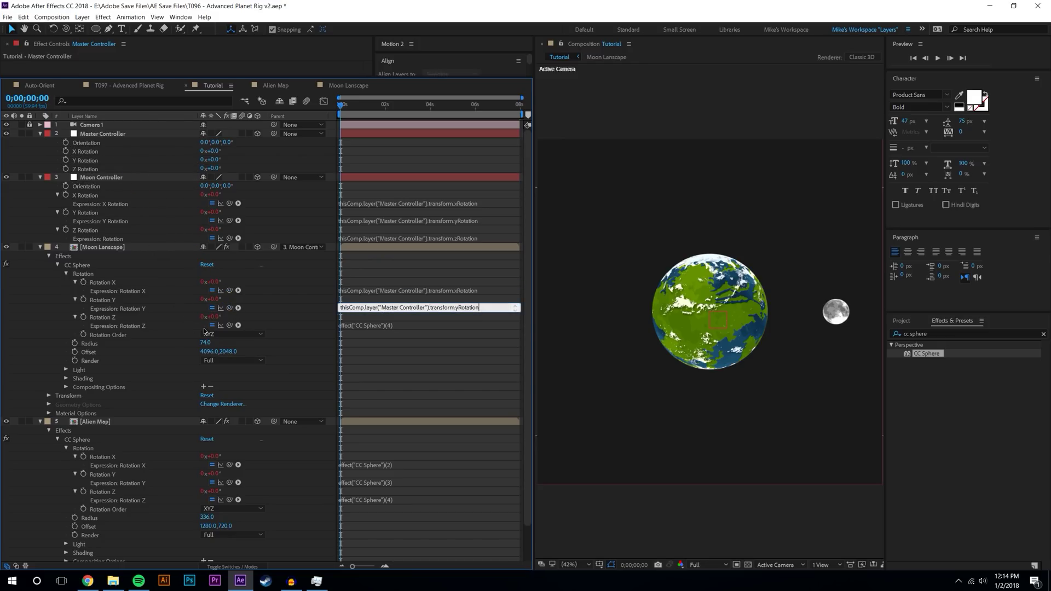
{"action": "left_click_drag", "start_coordinate": [230, 325], "coordinate": [86, 169]}
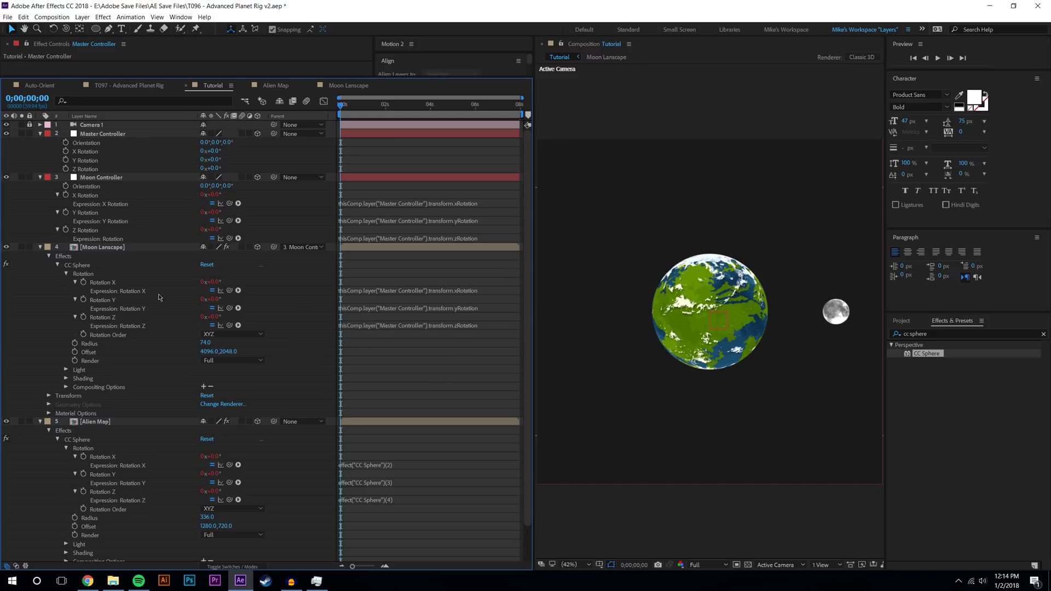
Append * (-1) to Moon Lanscape's Rotation X and Y expressions
{"action": "left_click", "coordinate": [486, 290]}
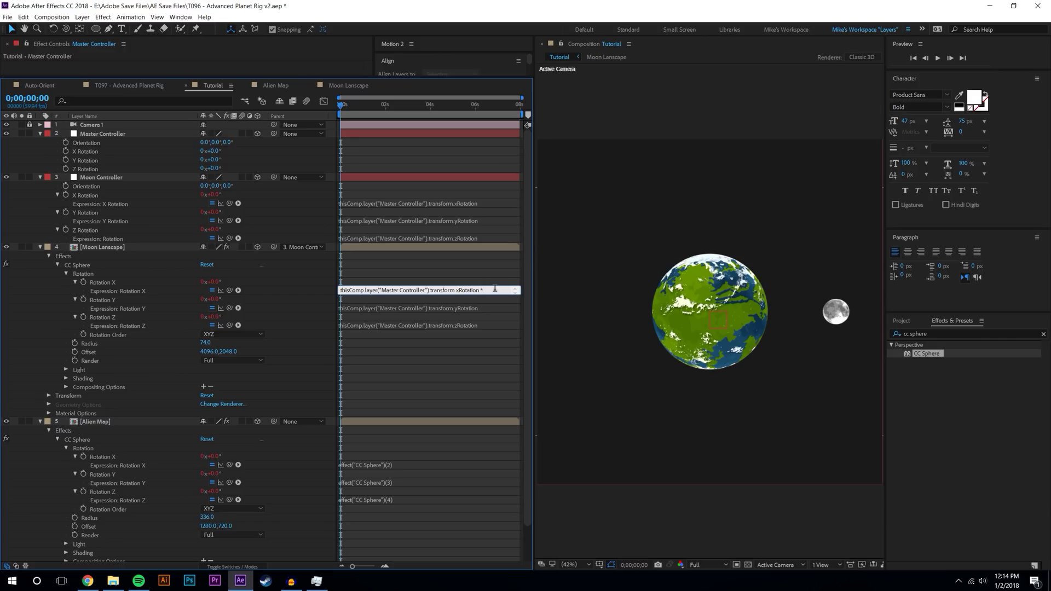
{"action": "left_click", "coordinate": [439, 359]}
{"action": "left_click", "coordinate": [492, 290]}
{"action": "left_click_drag", "start_coordinate": [493, 290], "coordinate": [481, 290]}
{"action": "left_click", "coordinate": [493, 345]}
{"action": "left_click", "coordinate": [491, 308]}
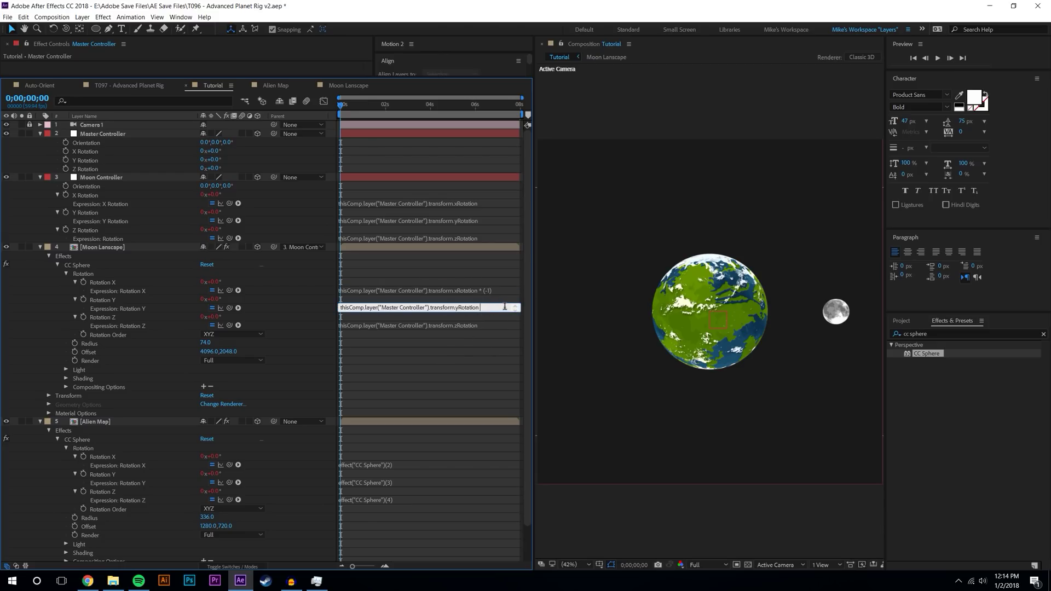
{"action": "left_click", "coordinate": [468, 351]}
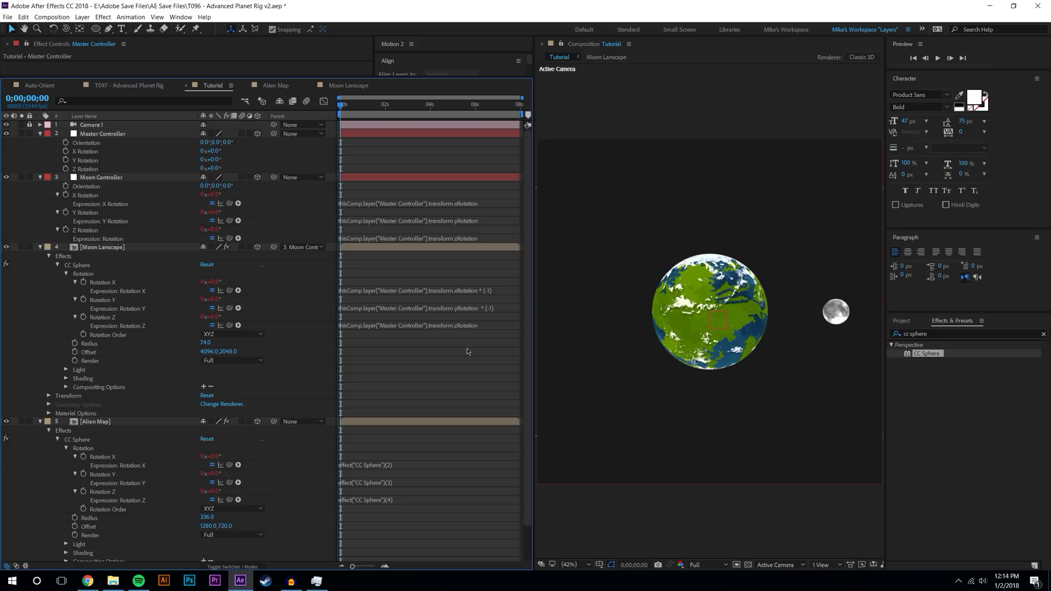
Copy Moon Lanscape's Rotation X, Y, Z expressions into Alien Map's matching CC Sphere rotations
{"action": "left_click", "coordinate": [484, 290]}
{"action": "left_click", "coordinate": [405, 465]}
{"action": "type", "text": "thisComp.layer(\"Master Controller\").transform.xRotation * (-1)"}
{"action": "left_click", "coordinate": [485, 308]}
{"action": "left_click", "coordinate": [418, 481]}
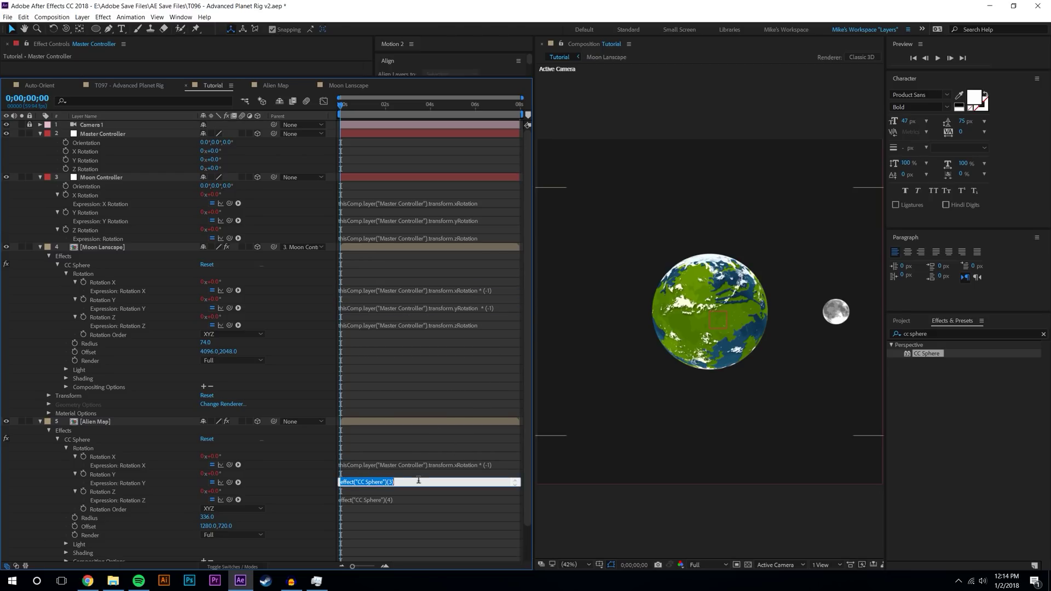
{"action": "type", "text": "thisComp.layer(\"Master Controller\").transform.yRotation  * (-1)"}
{"action": "left_click", "coordinate": [452, 326]}
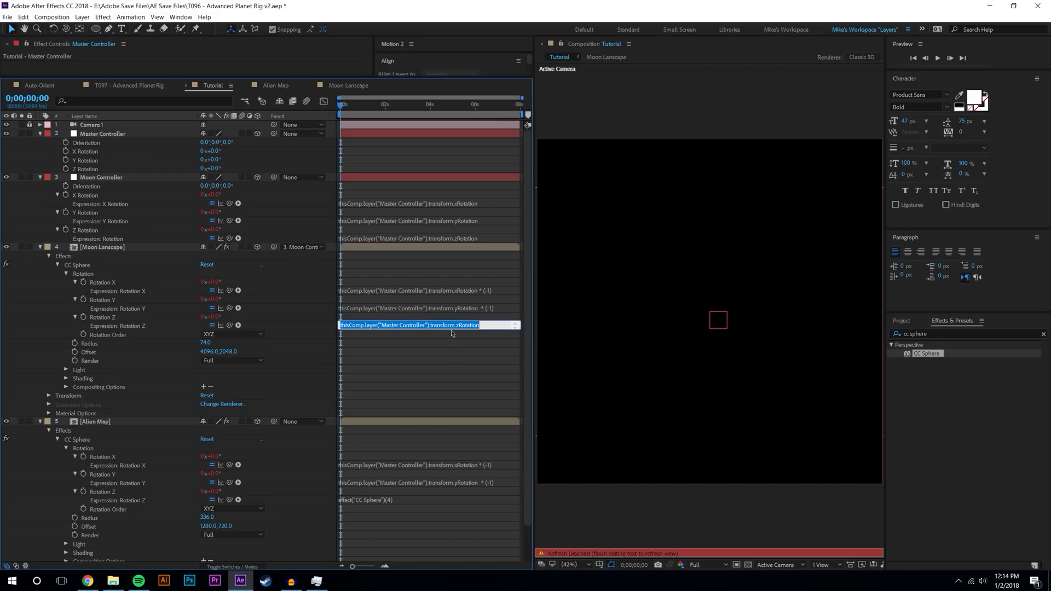
{"action": "key", "text": "ctrl+c"}
{"action": "left_click", "coordinate": [364, 499]}
{"action": "key", "text": "ctrl+v"}
{"action": "left_click", "coordinate": [405, 523]}
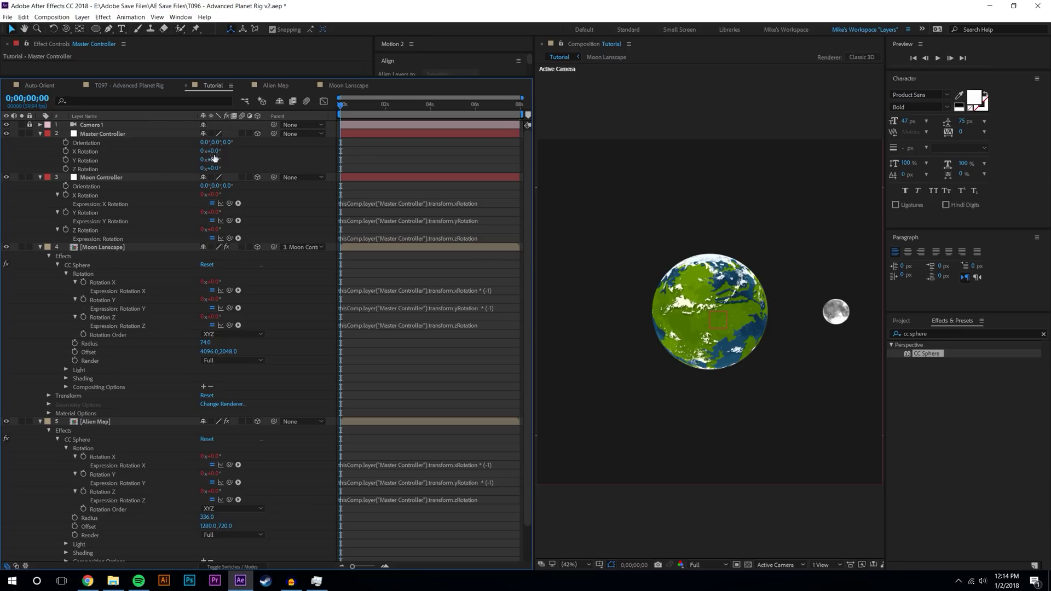
Scrub Master Controller to tilt and spin the planet, then set X, Y, Z Rotation to 0
{"action": "left_click_drag", "start_coordinate": [211, 151], "coordinate": [344, 149]}
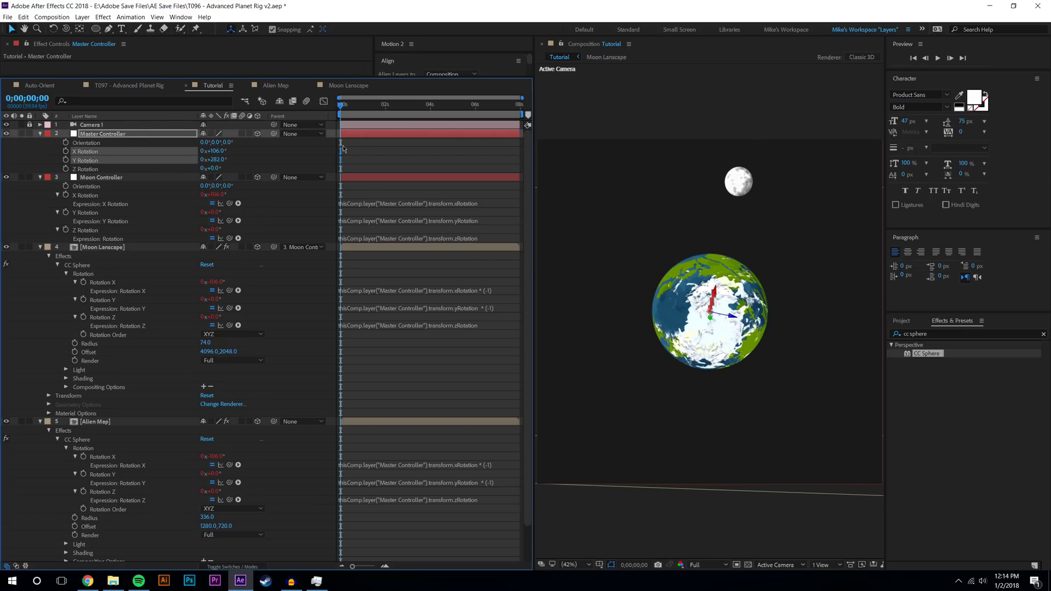
{"action": "left_click_drag", "start_coordinate": [212, 168], "coordinate": [142, 191]}
{"action": "left_click", "coordinate": [216, 151]}
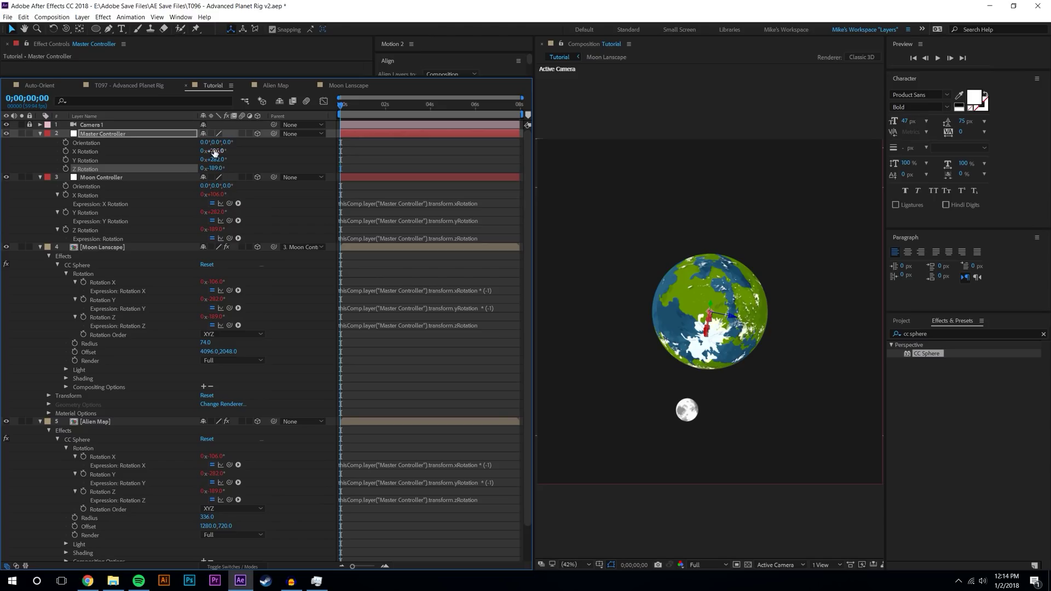
{"action": "type", "text": "0"}
{"action": "key", "text": "Tab"}
{"action": "key", "text": "Tab"}
{"action": "type", "text": "0"}
{"action": "key", "text": "Tab"}
{"action": "key", "text": "Tab"}
{"action": "key", "text": "Tab"}
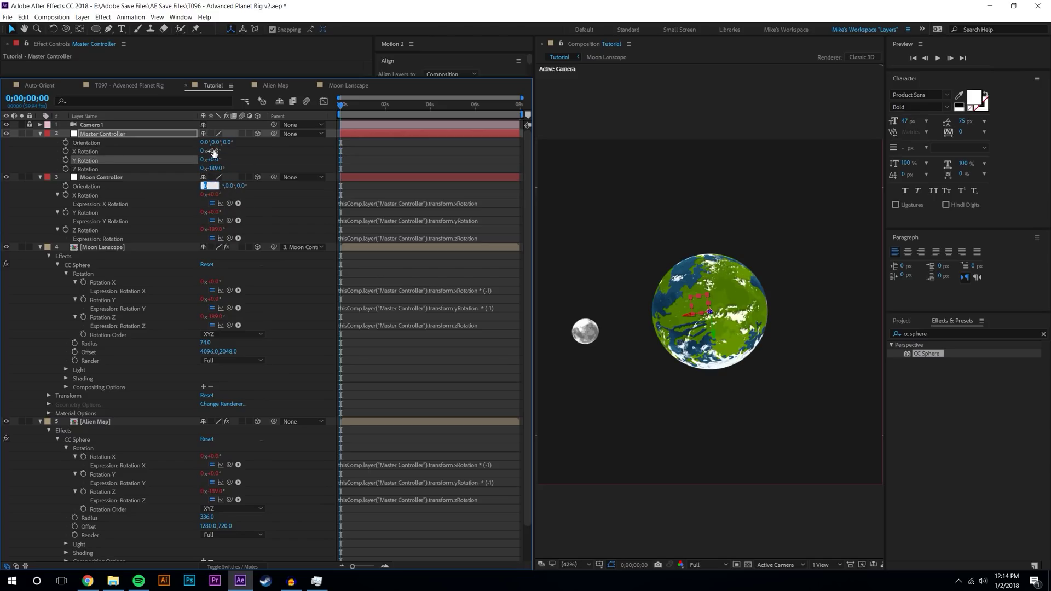
{"action": "left_click", "coordinate": [213, 168]}
{"action": "type", "text": "0"}
{"action": "key", "text": "Return"}
{"action": "left_click", "coordinate": [448, 346]}
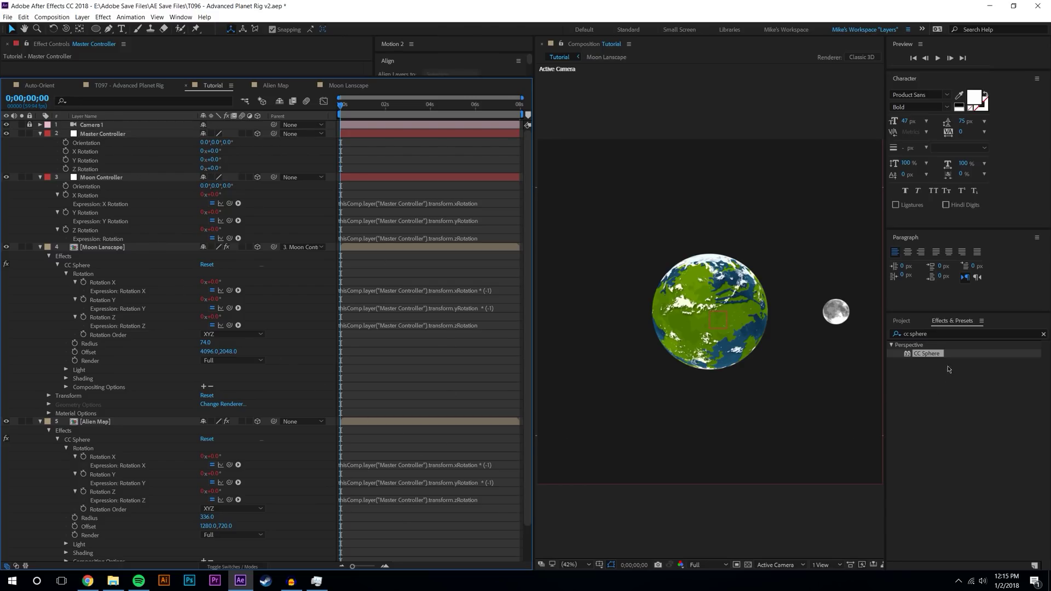
Search 'slider' and apply Slider Control to Master Controller four times
{"action": "left_click", "coordinate": [894, 335]}
{"action": "type", "text": "slider"}
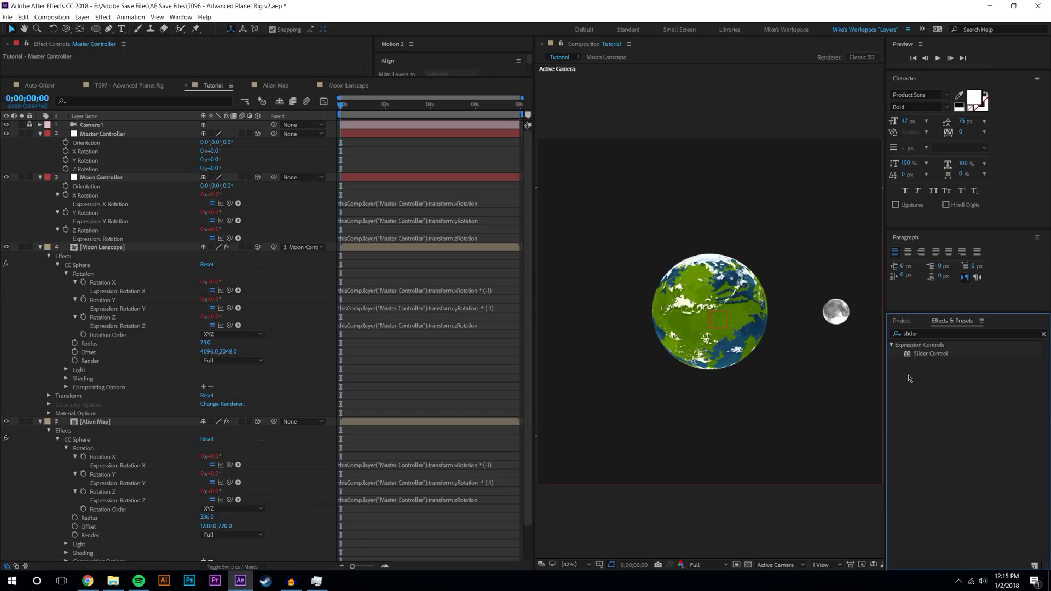
{"action": "left_click_drag", "start_coordinate": [930, 353], "coordinate": [185, 146]}
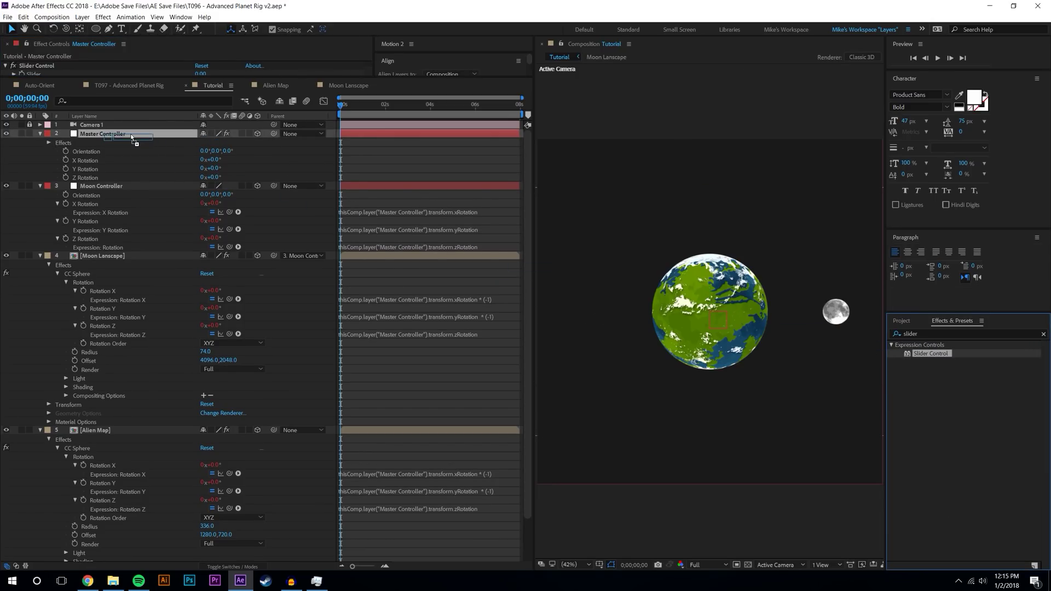
{"action": "left_click_drag", "start_coordinate": [131, 133], "coordinate": [131, 135]}
{"action": "left_click_drag", "start_coordinate": [918, 350], "coordinate": [125, 138]}
{"action": "left_click_drag", "start_coordinate": [929, 357], "coordinate": [94, 134]}
Enlarge the Effect Controls panel and reveal Master Controller's Effects and Transform groups
{"action": "left_click_drag", "start_coordinate": [102, 76], "coordinate": [107, 166]}
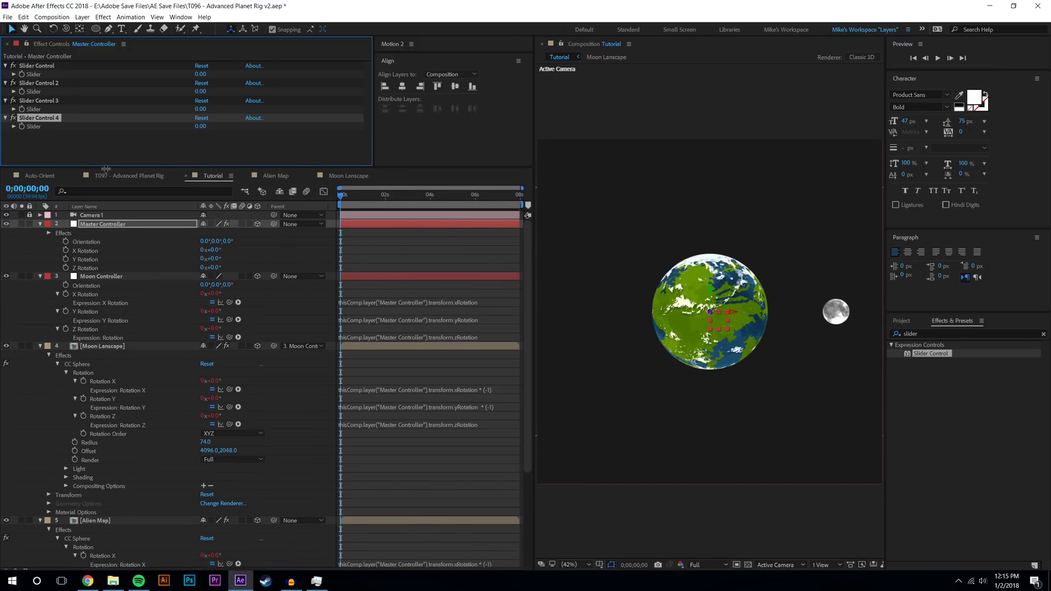
{"action": "right_click", "coordinate": [43, 67]}
{"action": "left_click", "coordinate": [30, 149]}
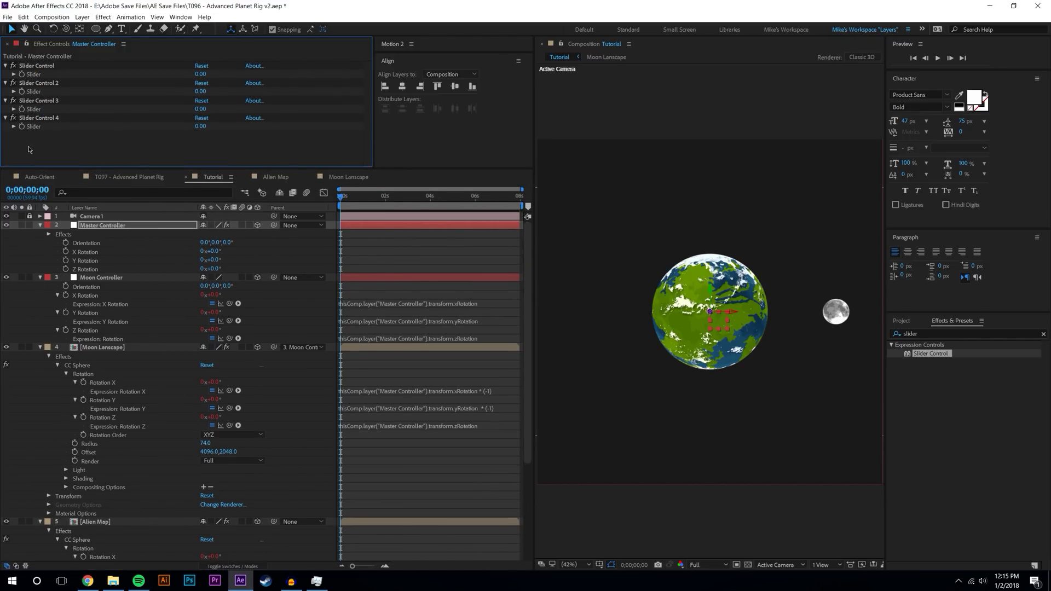
{"action": "left_click", "coordinate": [40, 226]}
{"action": "left_click", "coordinate": [40, 226]}
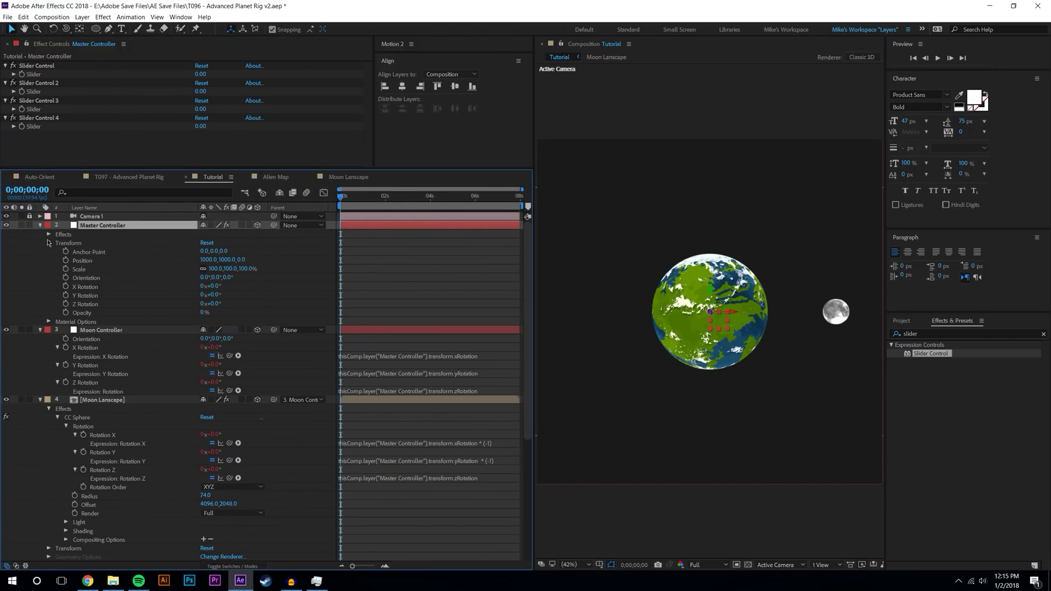
Rename Slider Control, Slider Control 2 and Slider Control 3 to Planet Spin, Moon Spin, Moon Orbit
{"action": "left_click", "coordinate": [49, 234]}
{"action": "right_click", "coordinate": [93, 244]}
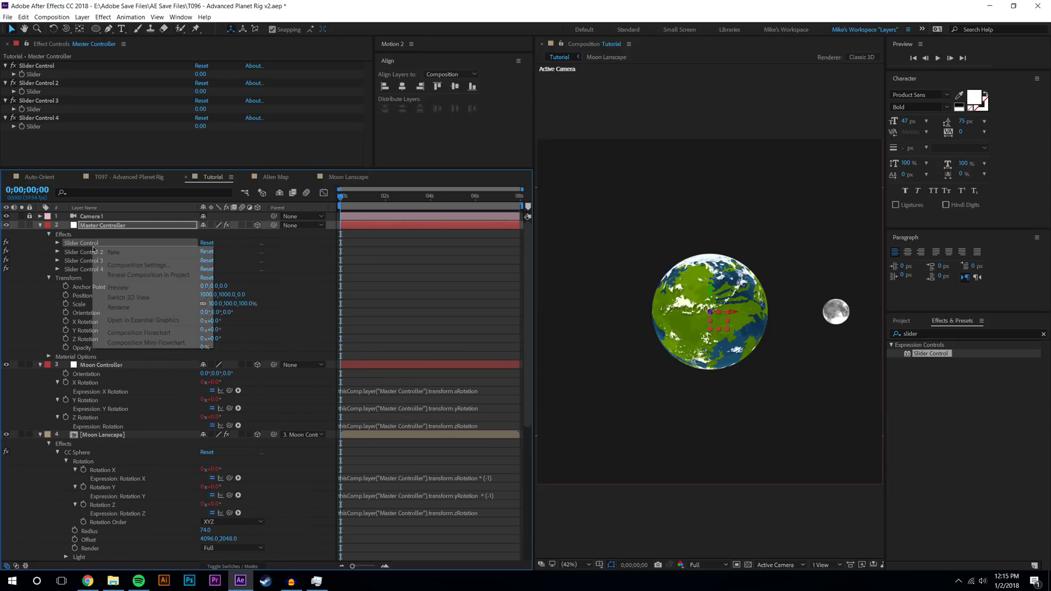
{"action": "left_click", "coordinate": [126, 306]}
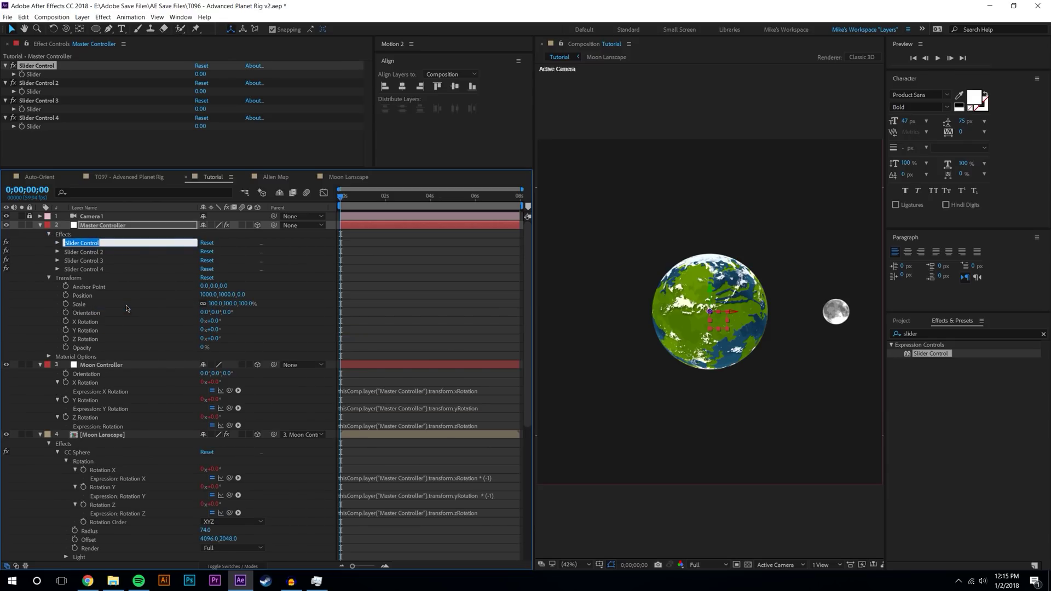
{"action": "type", "text": "Planet Spin"}
{"action": "key", "text": "Return"}
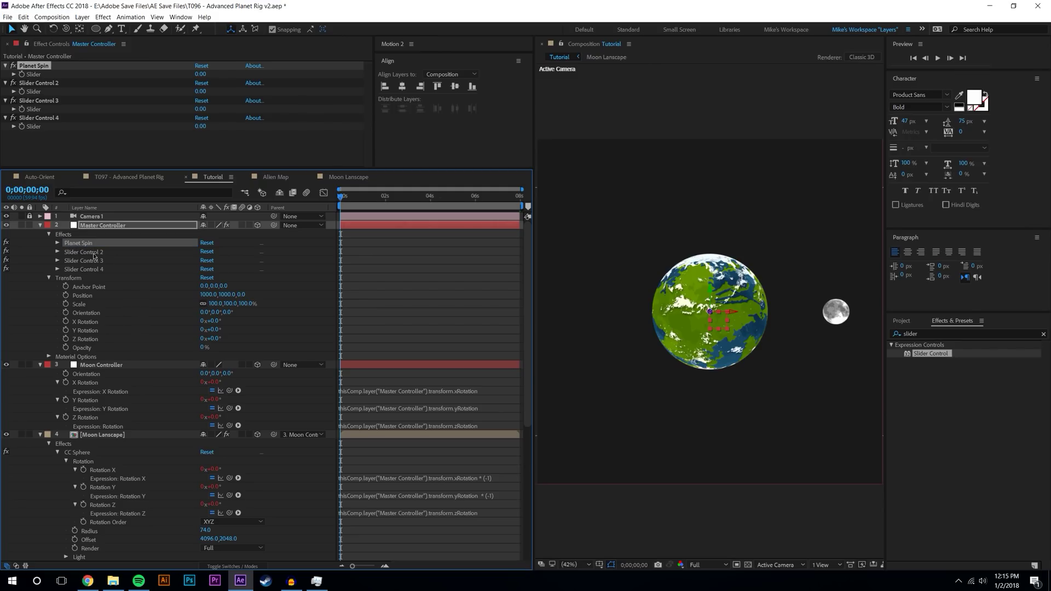
{"action": "right_click", "coordinate": [93, 253]}
{"action": "left_click", "coordinate": [129, 312]}
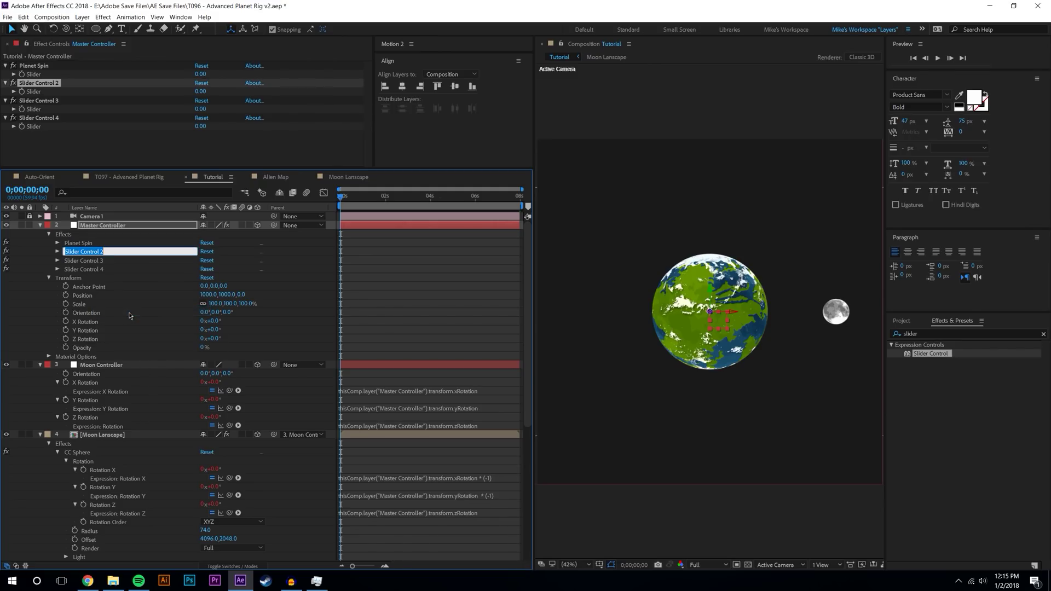
{"action": "type", "text": "Moon Spin"}
{"action": "key", "text": "Return"}
{"action": "right_click", "coordinate": [86, 260]}
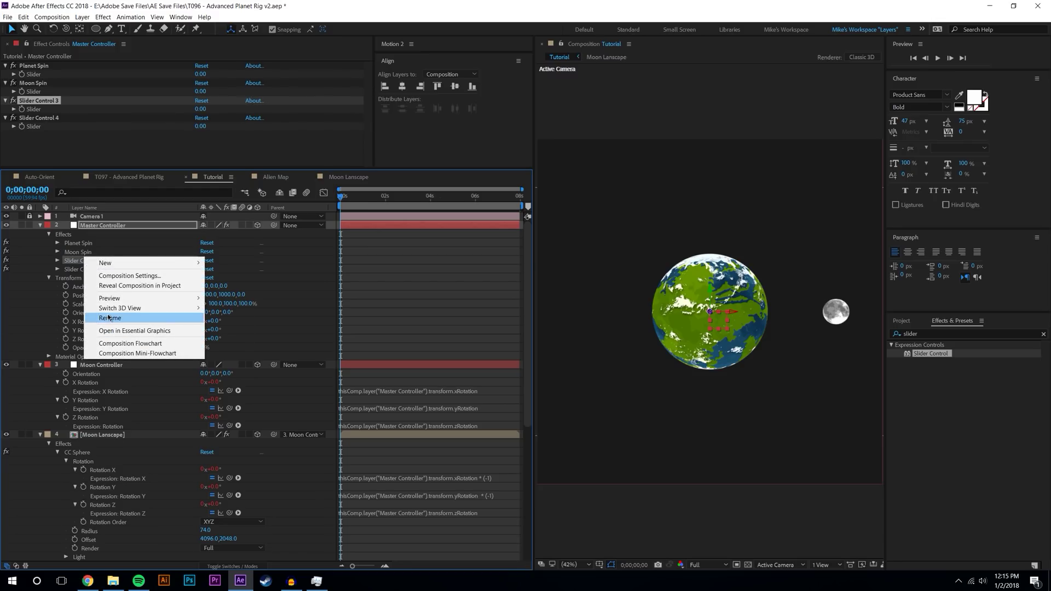
{"action": "left_click", "coordinate": [108, 317]}
{"action": "type", "text": "Moon Or"}
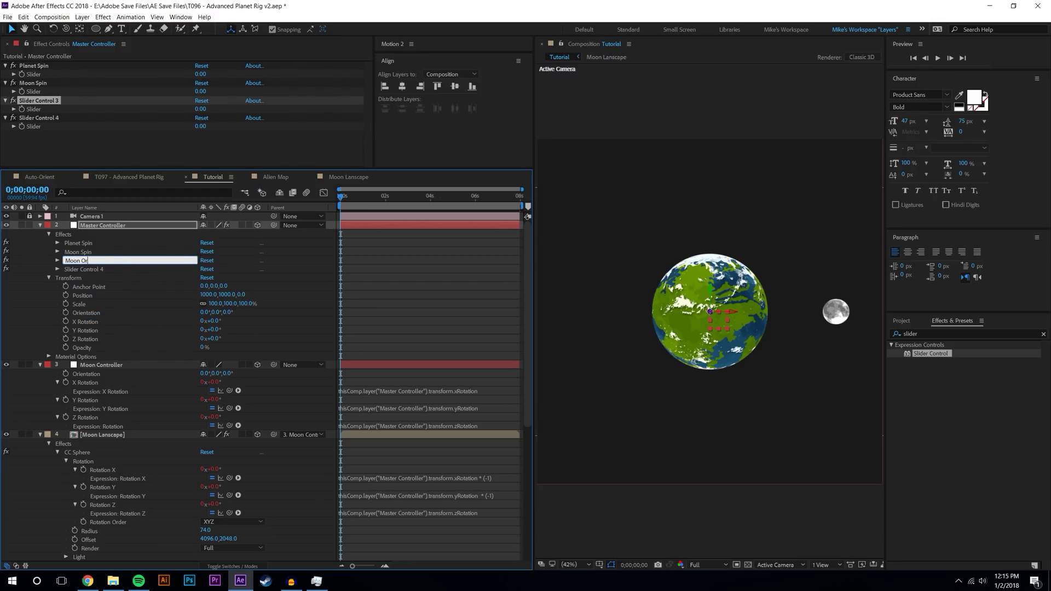
{"action": "type", "text": "bit"}
{"action": "left_click", "coordinate": [121, 275]}
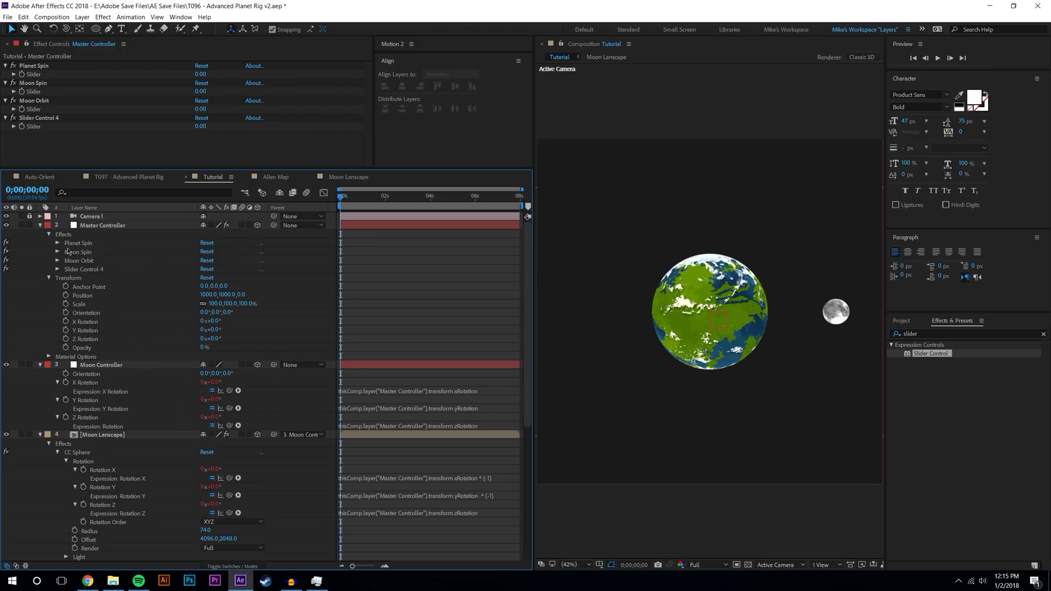
{"action": "left_click", "coordinate": [163, 225]}
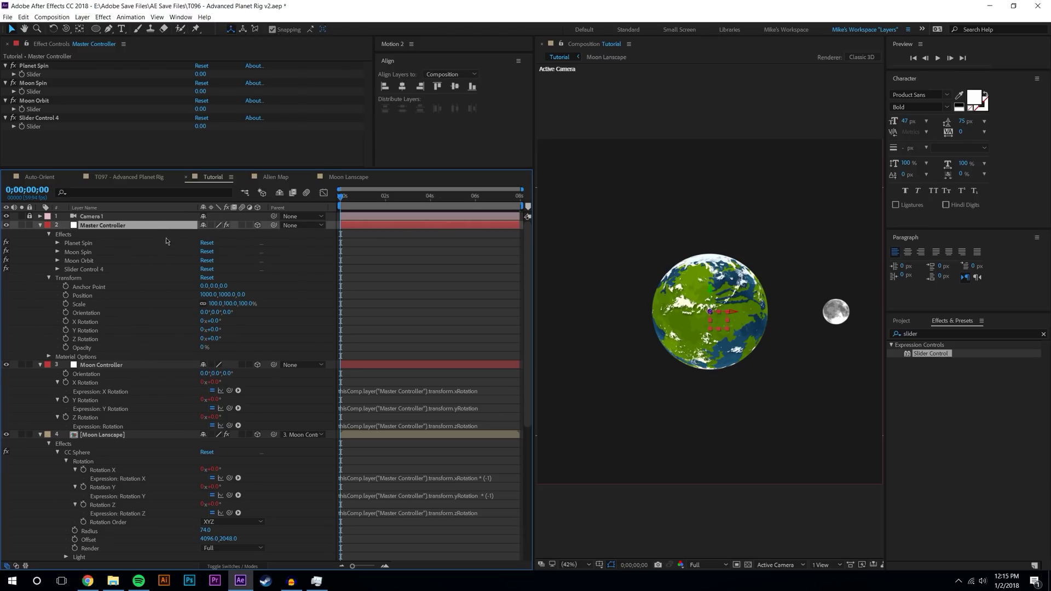
{"action": "key", "text": "r"}
{"action": "left_click_drag", "start_coordinate": [212, 242], "coordinate": [299, 239]}
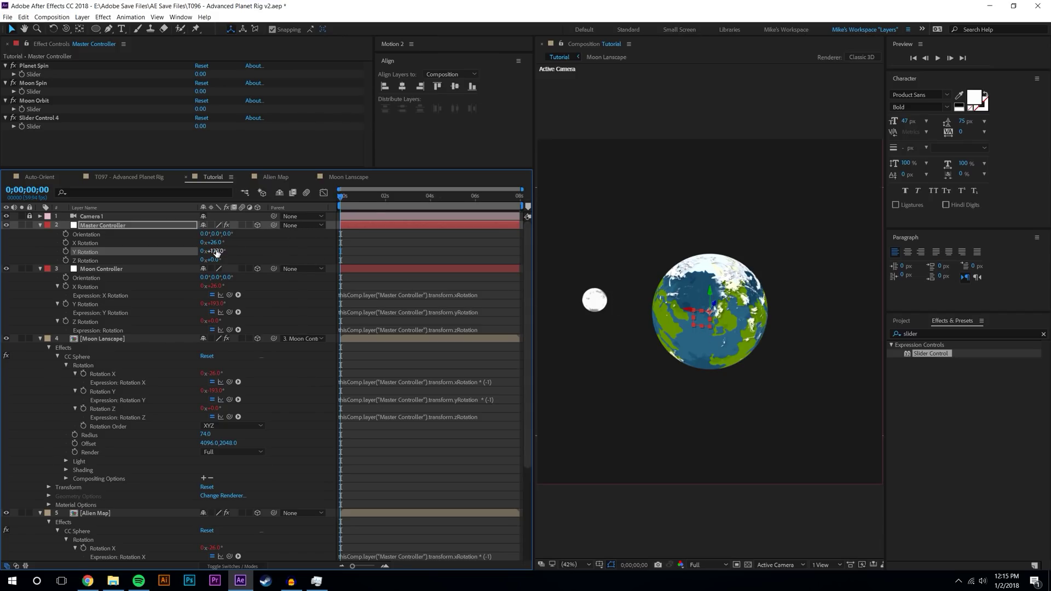
{"action": "left_click_drag", "start_coordinate": [214, 251], "coordinate": [273, 236]}
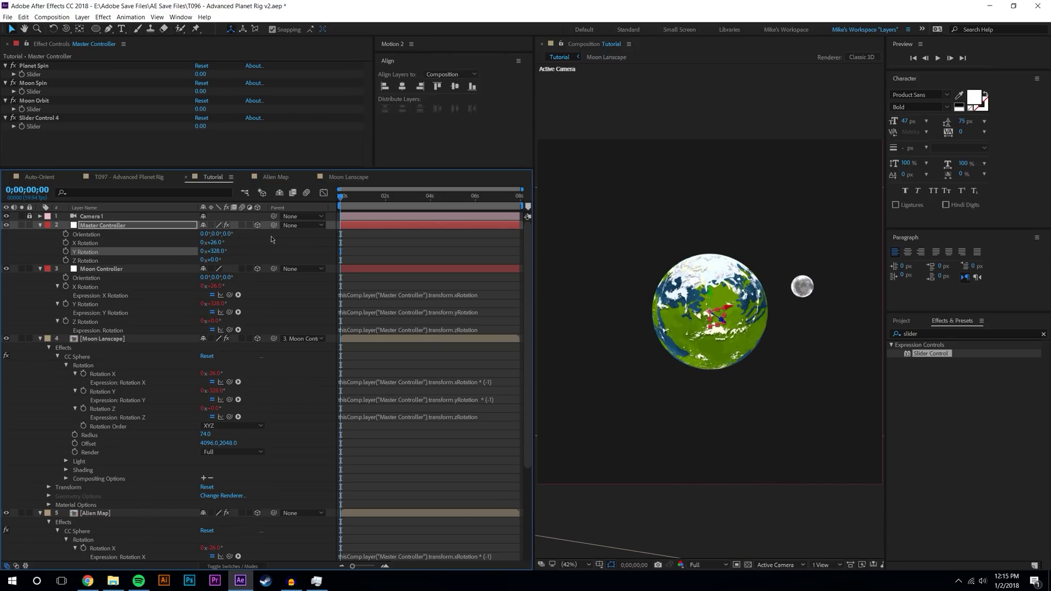
{"action": "left_click", "coordinate": [215, 242]}
{"action": "type", "text": "0"}
{"action": "key", "text": "Tab"}
{"action": "type", "text": "0"}
{"action": "key", "text": "Return"}
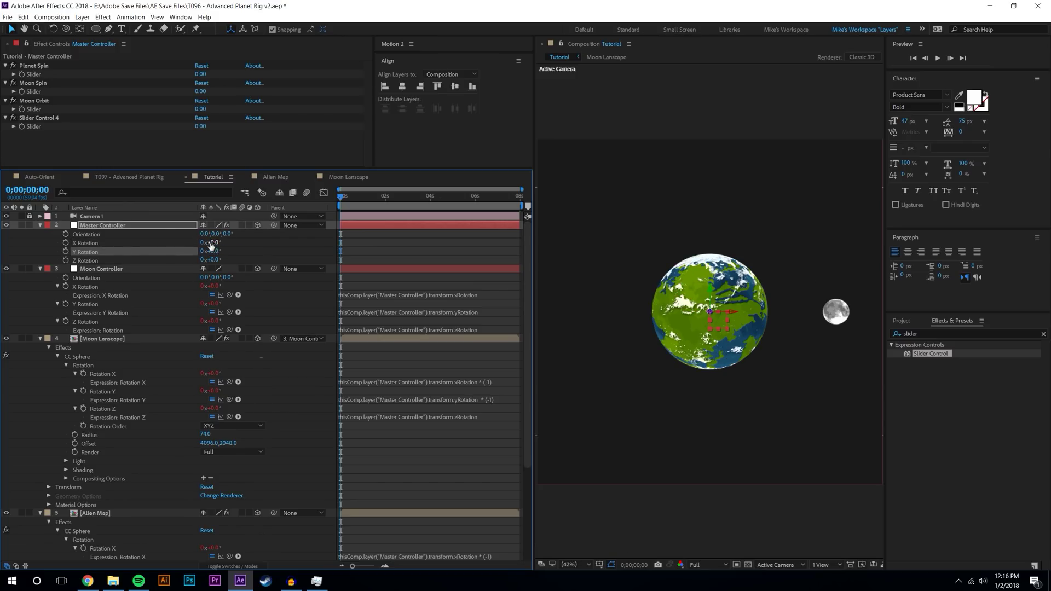
{"action": "key", "text": "ctrl+shift+a"}
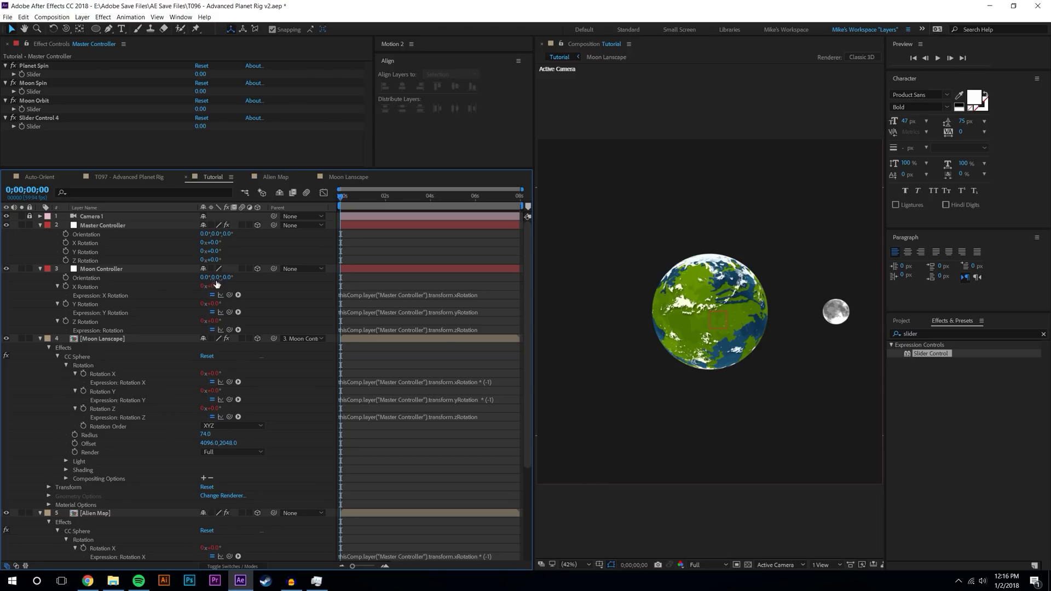
Append a trailing + to Moon Landscape's Rotation Y expression after undoing a test turn
{"action": "left_click_drag", "start_coordinate": [214, 251], "coordinate": [221, 251]}
{"action": "key", "text": "ctrl+z"}
{"action": "left_click", "coordinate": [450, 403]}
{"action": "left_click", "coordinate": [505, 398]}
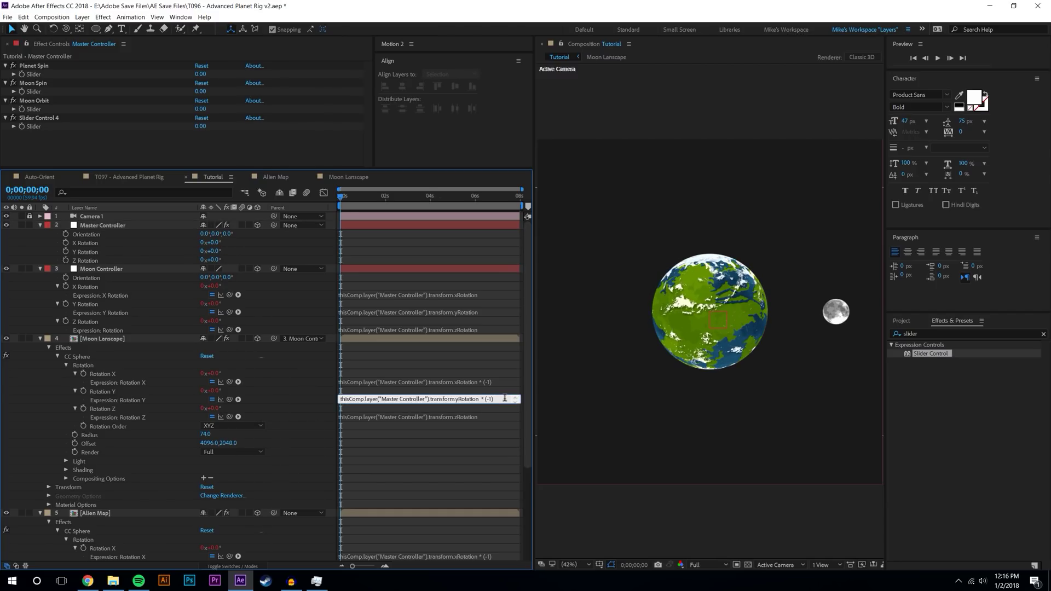
{"action": "type", "text": "+"}
{"action": "left_click_drag", "start_coordinate": [230, 401], "coordinate": [451, 463]}
{"action": "left_click", "coordinate": [451, 463]}
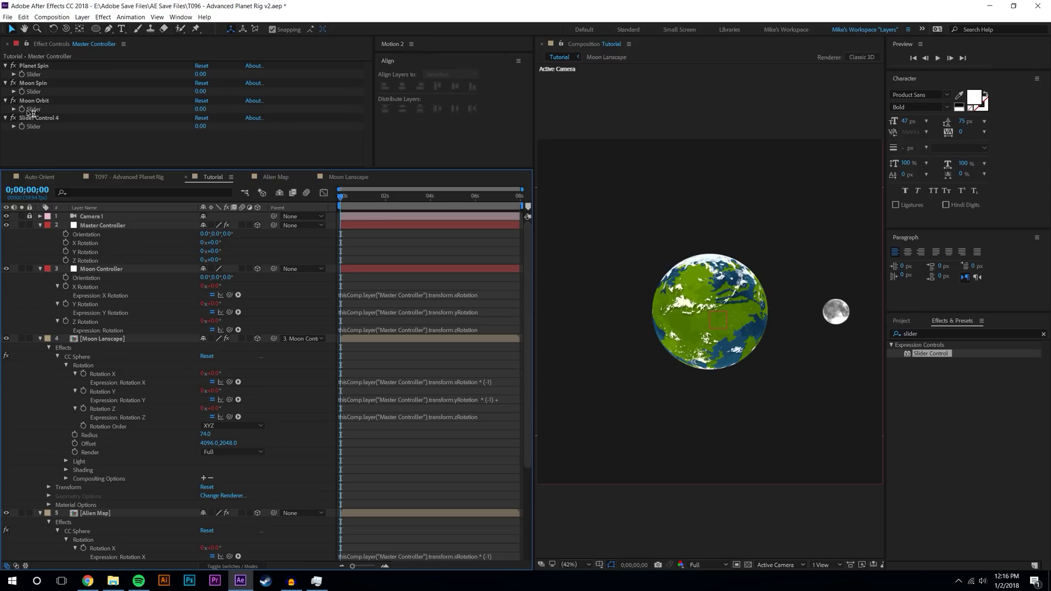
Give the Moon Spin slider a loopOut("continue") expression
{"action": "left_click", "coordinate": [22, 92], "text": "alt"}
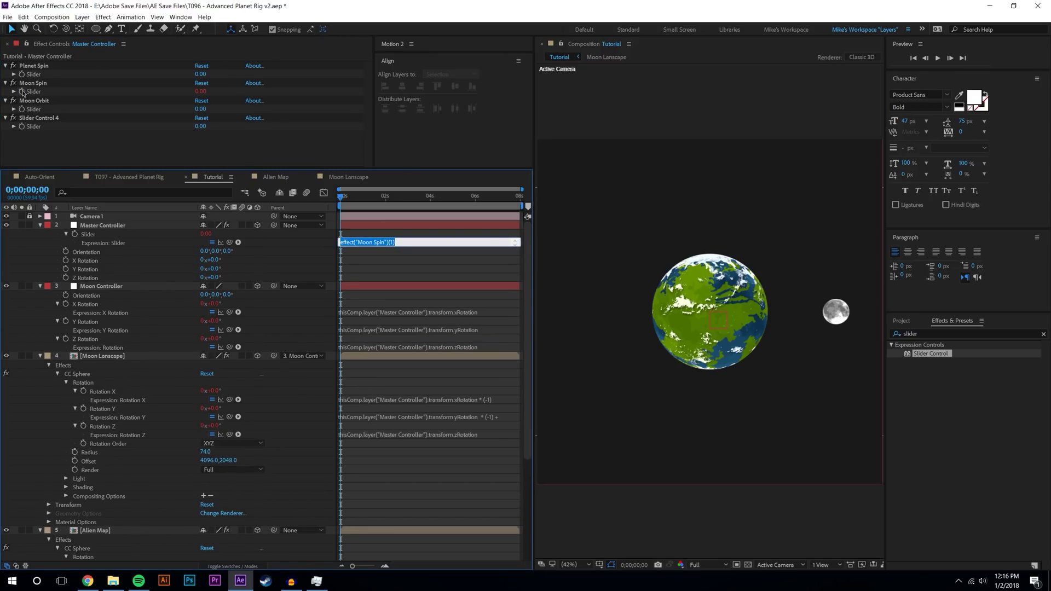
{"action": "type", "text": "loopOut()"}
{"action": "type", "text": "continue\""}
{"action": "left_click", "coordinate": [350, 248]}
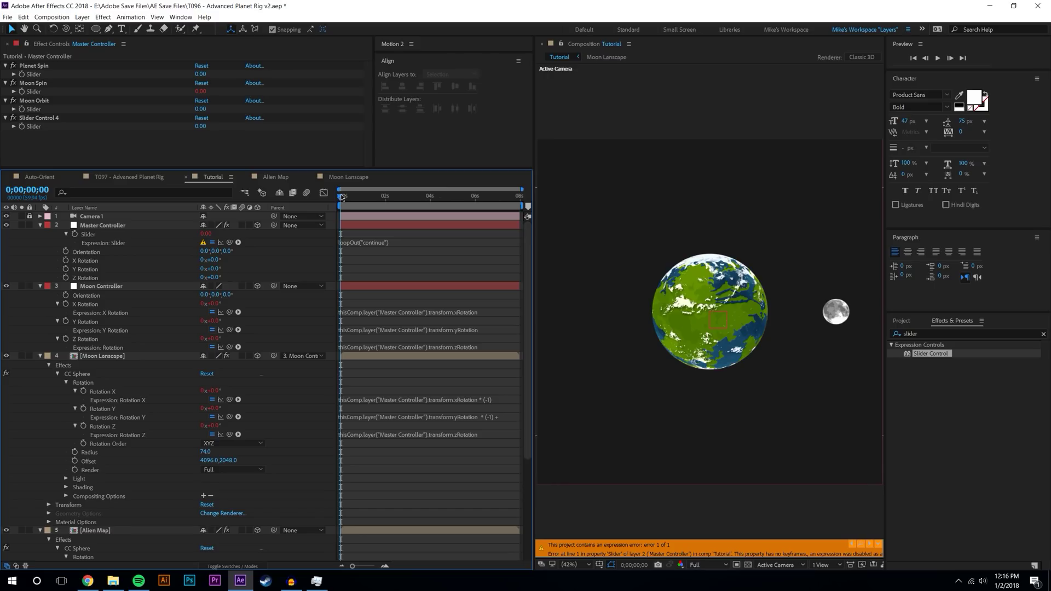
Keyframe Moon Spin at the start and at 0;00;01;59 with value 10, previewing the spin
{"action": "left_click", "coordinate": [75, 234]}
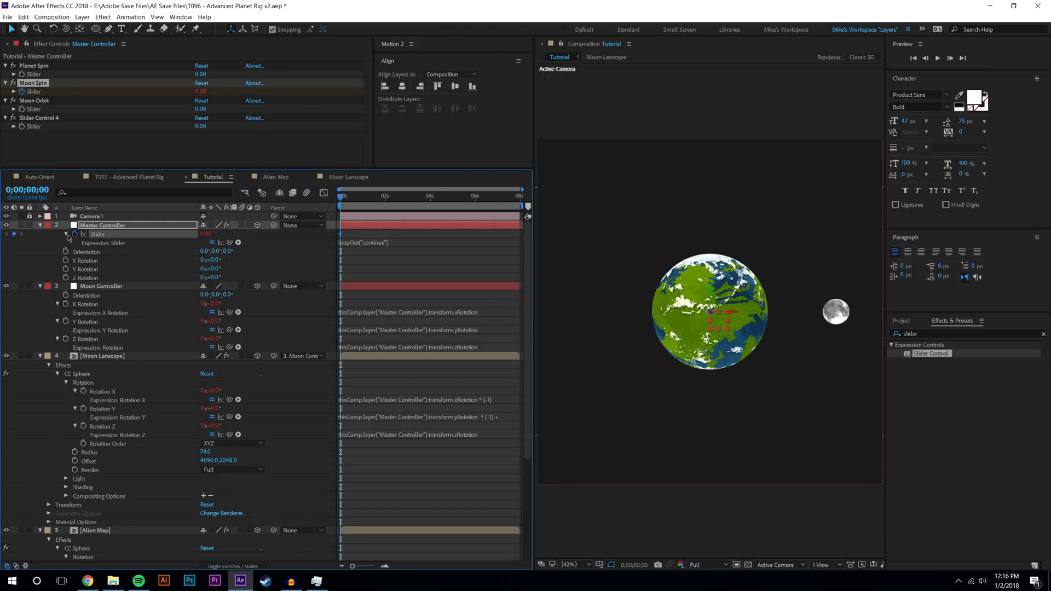
{"action": "left_click", "coordinate": [386, 198]}
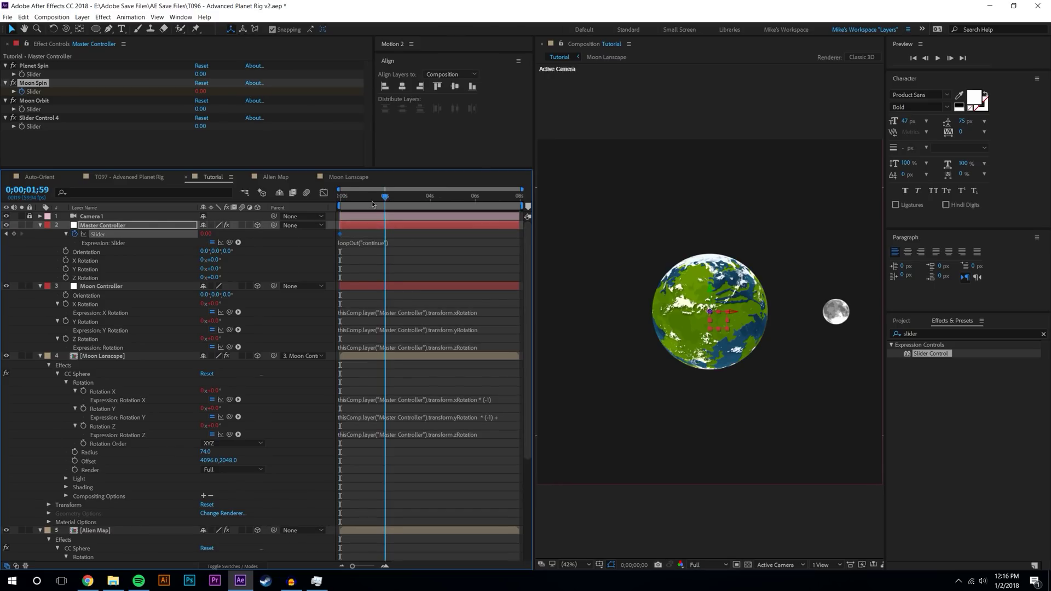
{"action": "left_click", "coordinate": [205, 234]}
{"action": "type", "text": "5"}
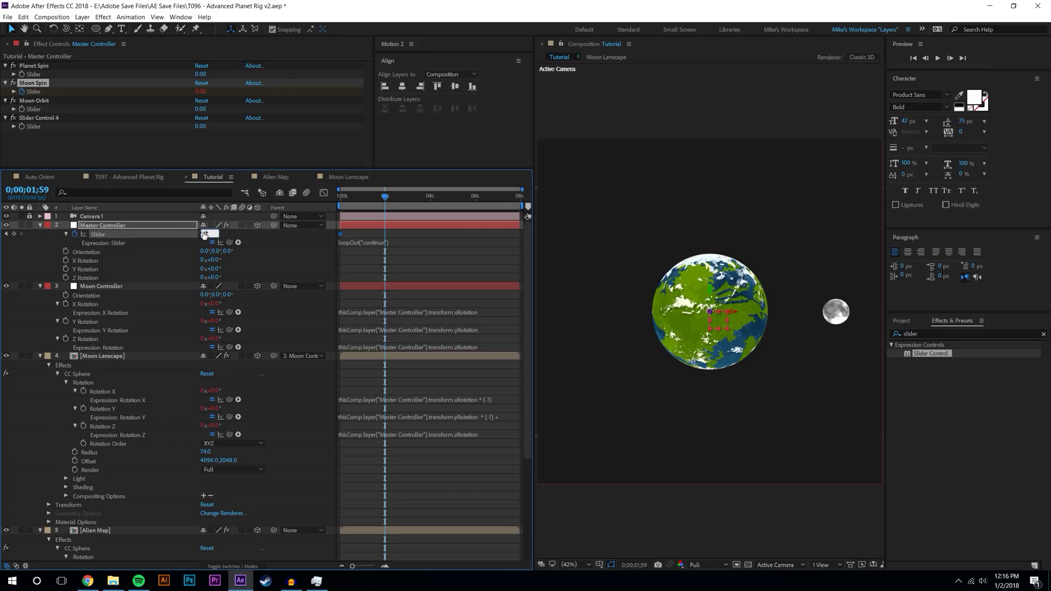
{"action": "left_click", "coordinate": [389, 193]}
{"action": "key", "text": "space"}
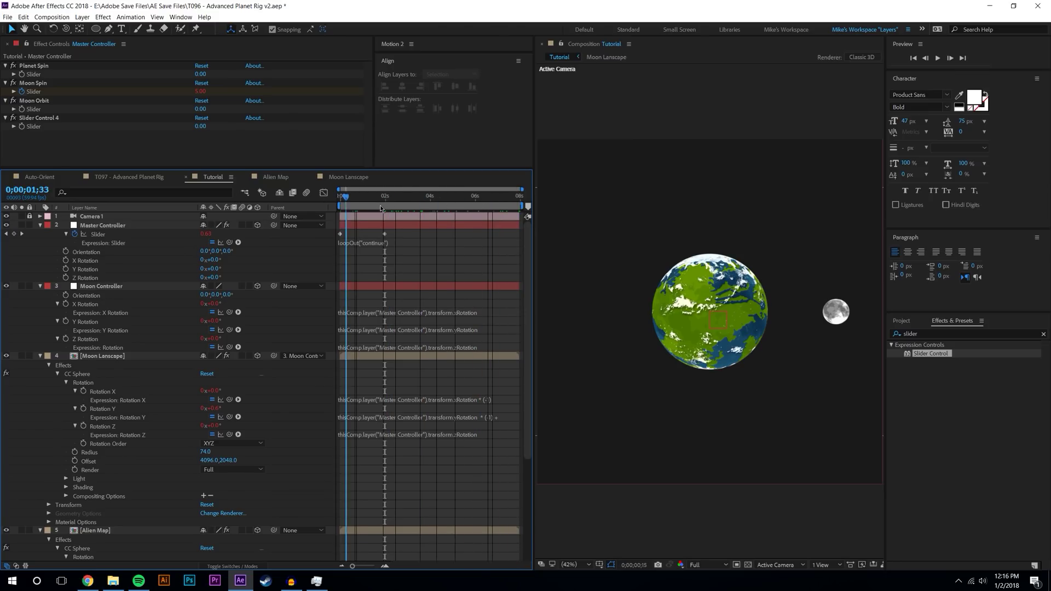
{"action": "key", "text": "space"}
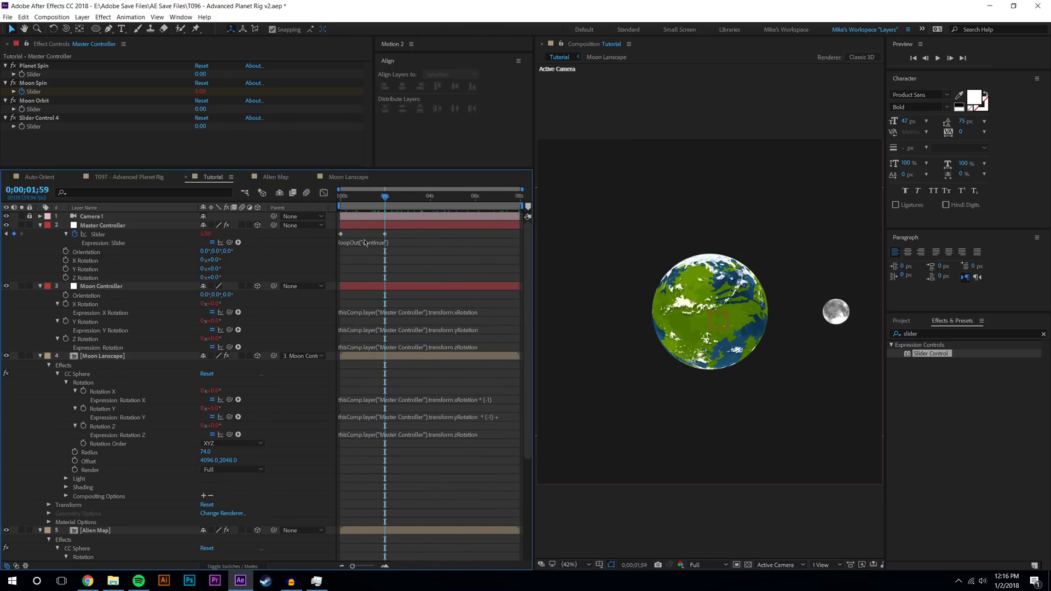
{"action": "left_click", "coordinate": [205, 234]}
{"action": "key", "text": "Return"}
{"action": "left_click_drag", "start_coordinate": [386, 197], "coordinate": [430, 215]}
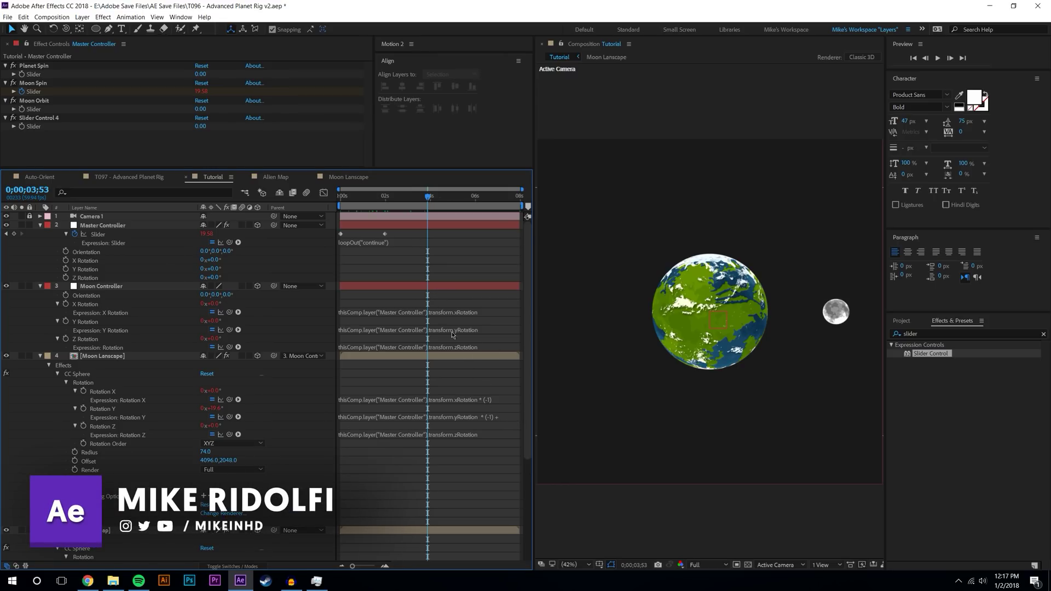
Append a + to Moon Lanscape's Rotation Y expression and scrub from the start to check
{"action": "left_click", "coordinate": [497, 417]}
{"action": "left_click", "coordinate": [507, 417]}
{"action": "type", "text": "+"}
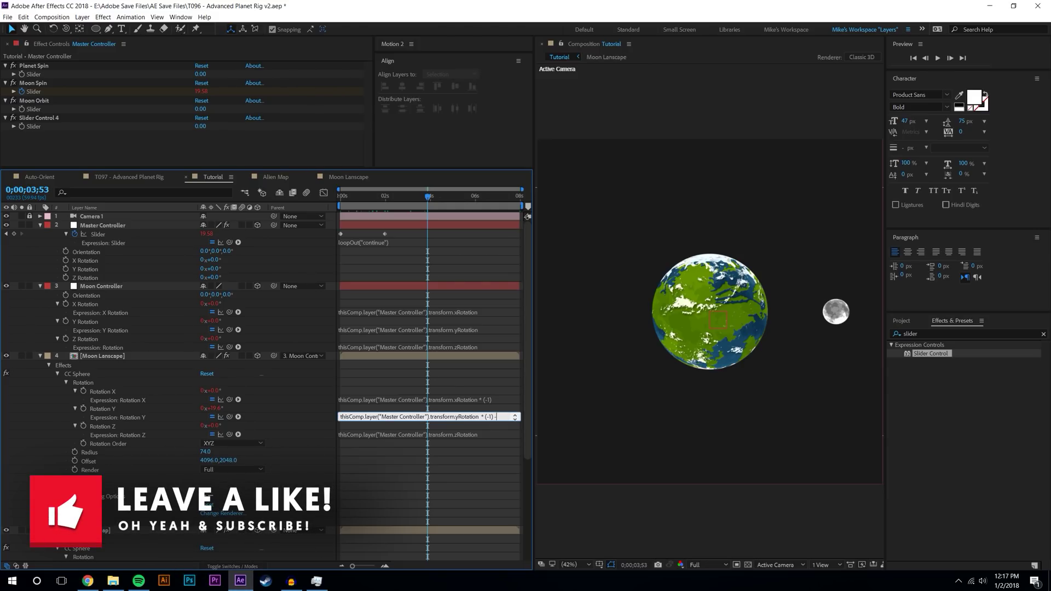
{"action": "key", "text": "KP_Enter"}
{"action": "key", "text": "Home"}
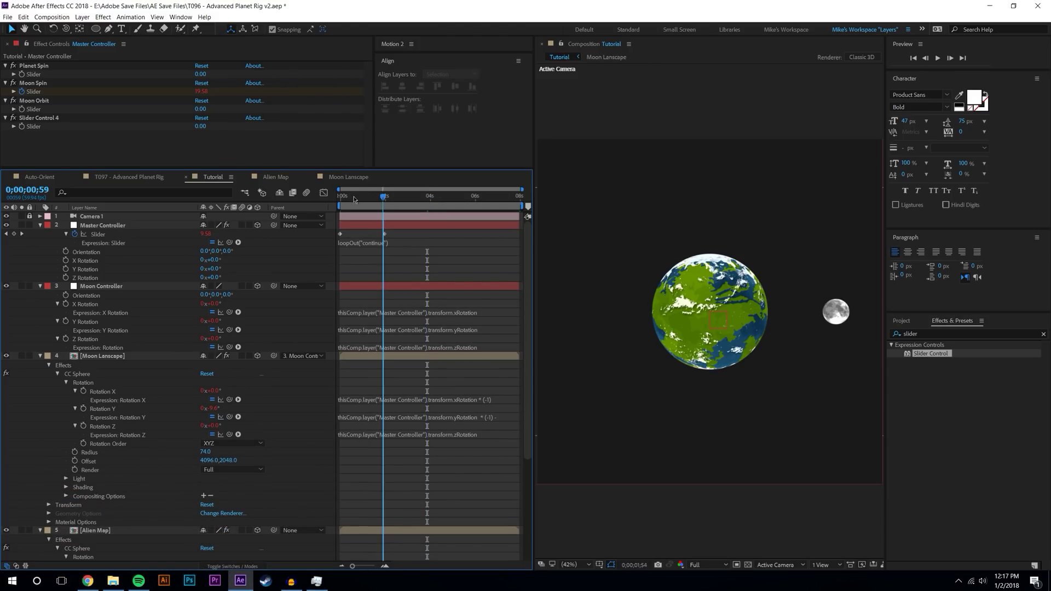
{"action": "left_click_drag", "start_coordinate": [349, 205], "coordinate": [434, 201]}
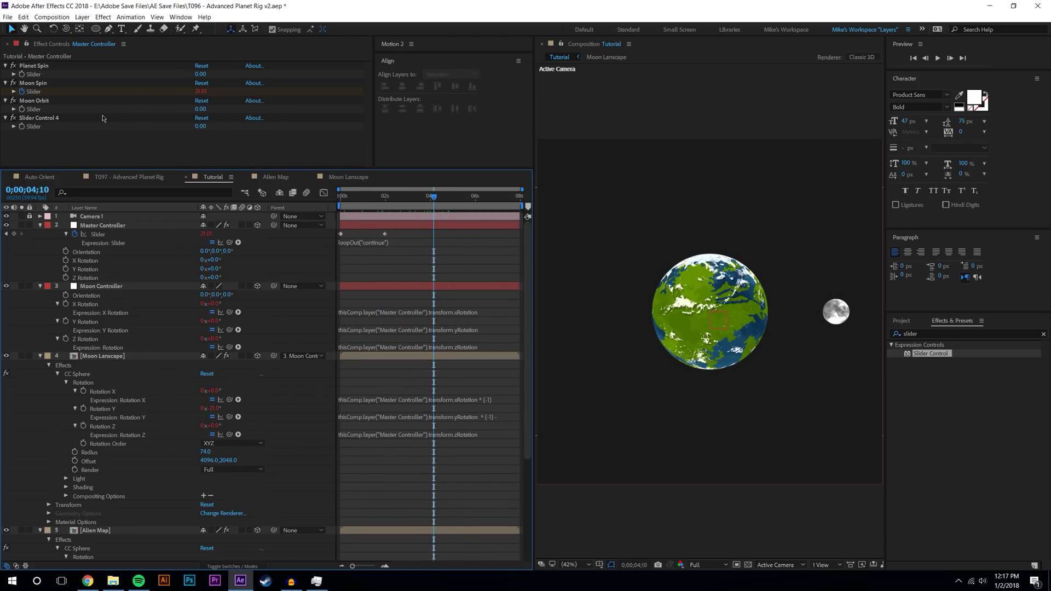
Link Alien Map's Rotation Y expression to the Planet Spin slider with a minus
{"action": "scroll", "coordinate": [117, 516], "scroll_direction": "down", "scroll_amount": 4}
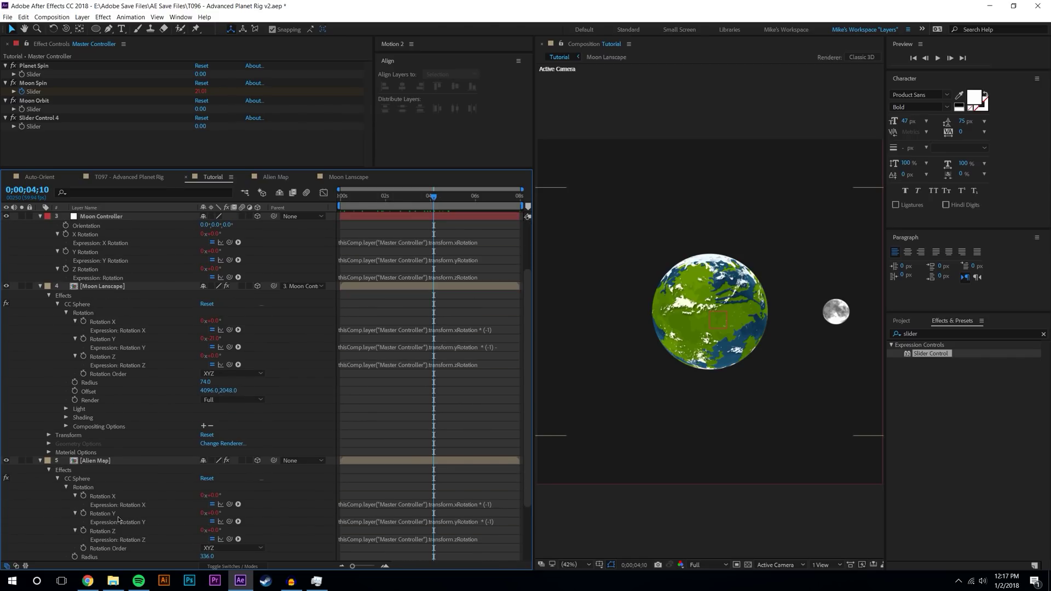
{"action": "left_click", "coordinate": [486, 485]}
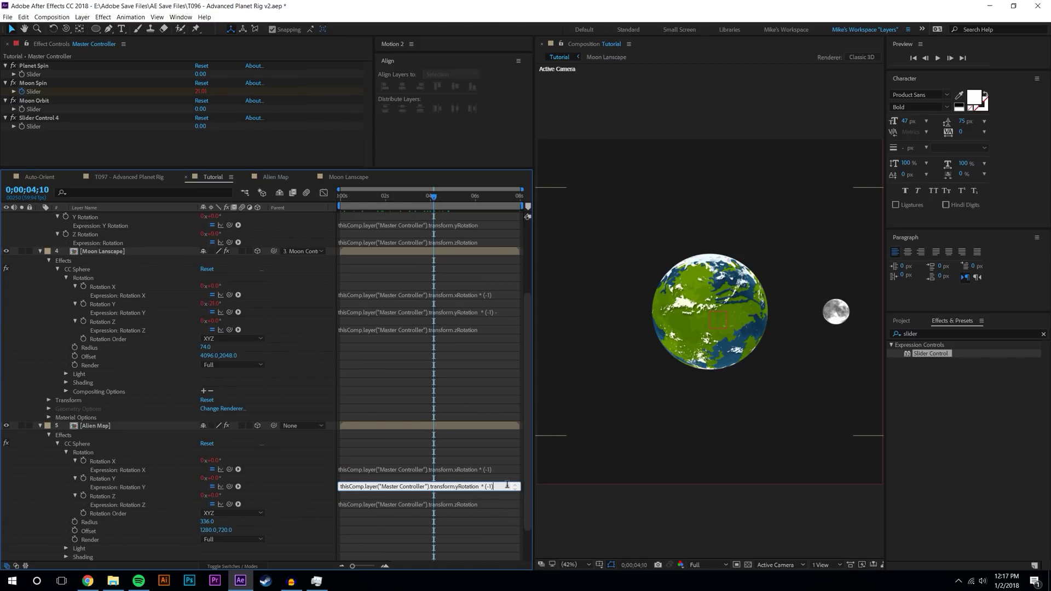
{"action": "type", "text": "-"}
{"action": "left_click_drag", "start_coordinate": [231, 487], "coordinate": [31, 76]}
Give Planet Spin the loopOut("continue") expression copied from Moon Spin
{"action": "left_click", "coordinate": [22, 75], "text": "alt"}
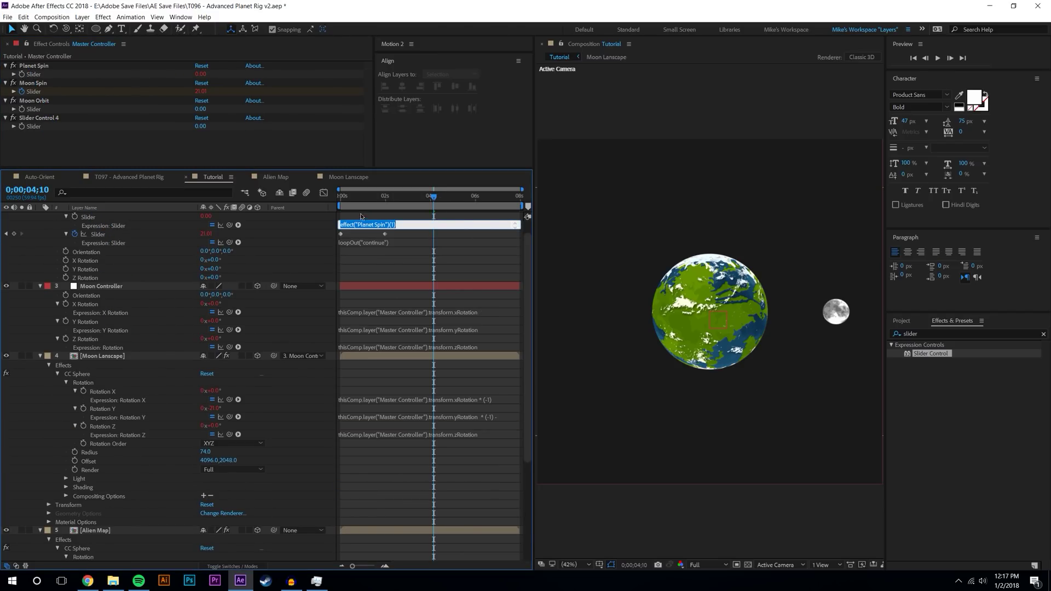
{"action": "left_click", "coordinate": [366, 242]}
{"action": "key", "text": "ctrl+a"}
{"action": "key", "text": "ctrl+c"}
{"action": "left_click", "coordinate": [366, 225]}
{"action": "key", "text": "ctrl+a"}
{"action": "key", "text": "ctrl+v"}
{"action": "left_click", "coordinate": [296, 191]}
Keyframe Planet Spin from 0 at start to 20 at 0;00;01;59, preview, and save
{"action": "key", "text": "Home"}
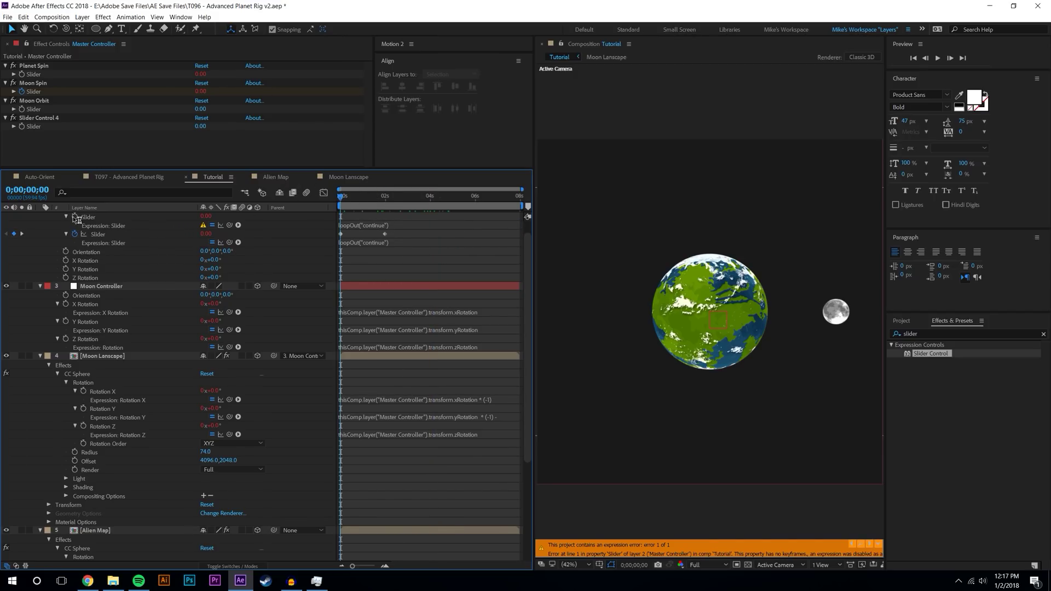
{"action": "left_click", "coordinate": [75, 216]}
{"action": "left_click", "coordinate": [385, 196]}
{"action": "left_click", "coordinate": [207, 216]}
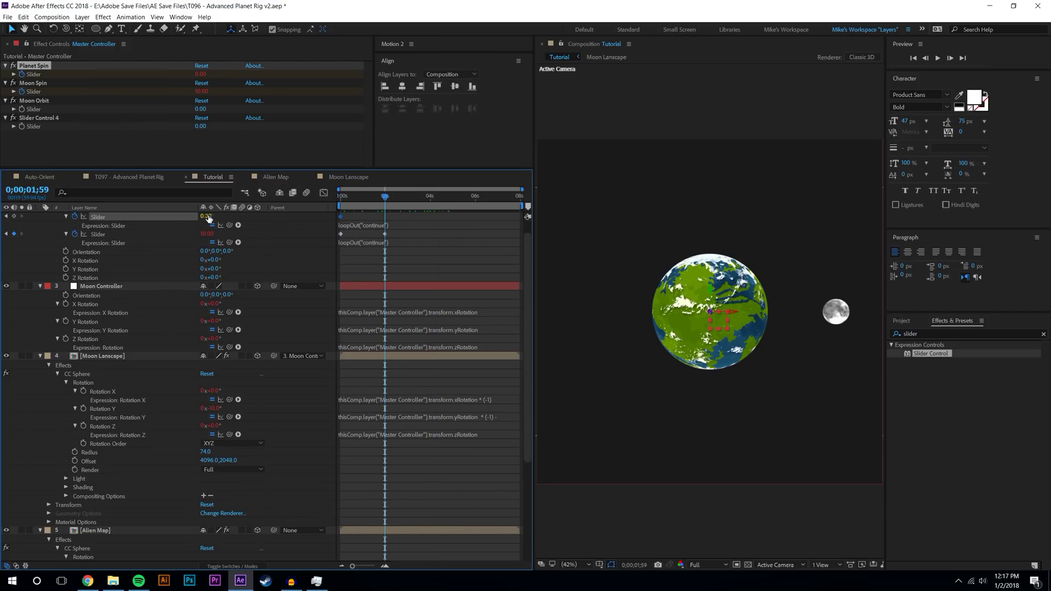
{"action": "type", "text": "20"}
{"action": "key", "text": "Return"}
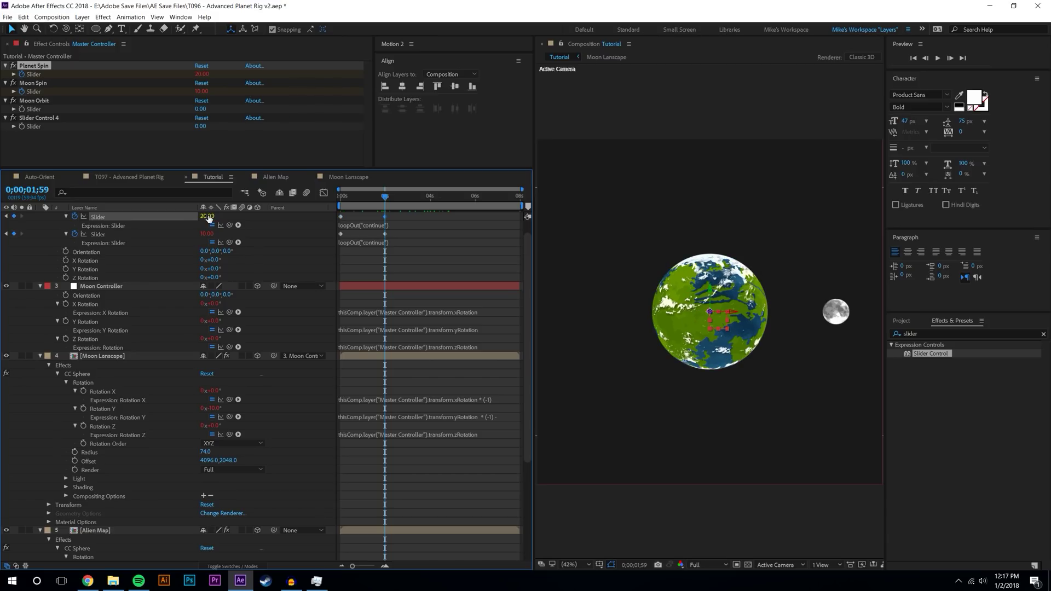
{"action": "left_click", "coordinate": [432, 241]}
{"action": "left_click", "coordinate": [374, 200]}
{"action": "key", "text": "space"}
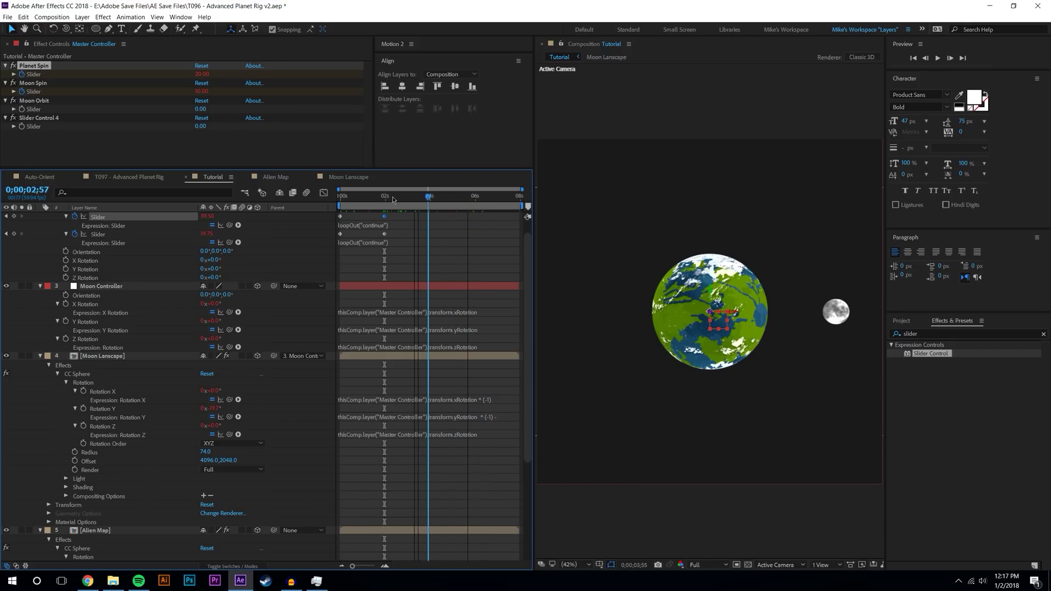
{"action": "key", "text": "space"}
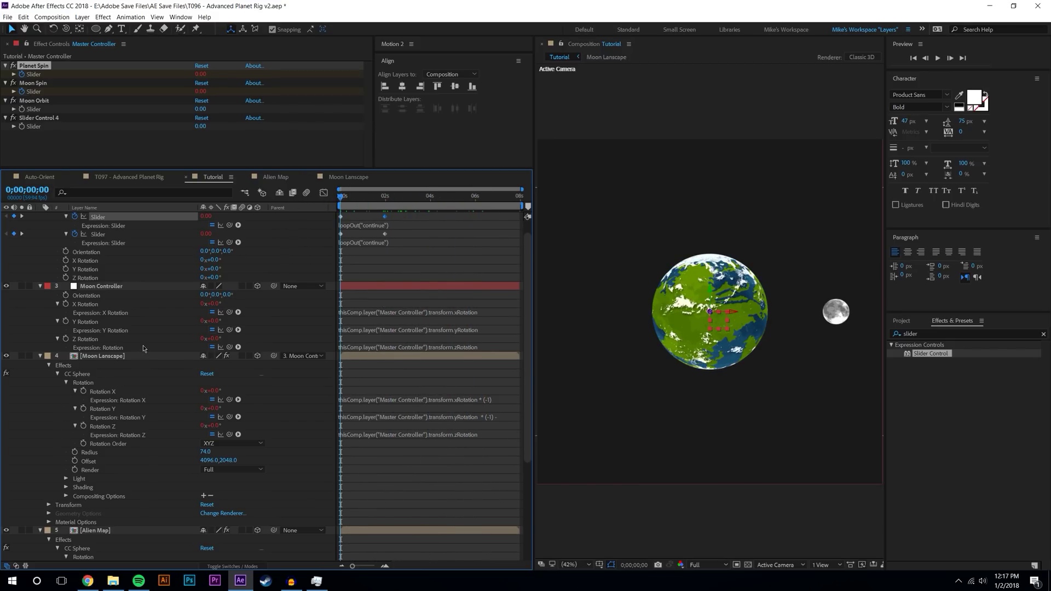
{"action": "key", "text": "ctrl+s"}
Extend the Moon Controller's Y Rotation expression with + and pick-whip it to the Moon Orbit slider
{"action": "left_click", "coordinate": [409, 458]}
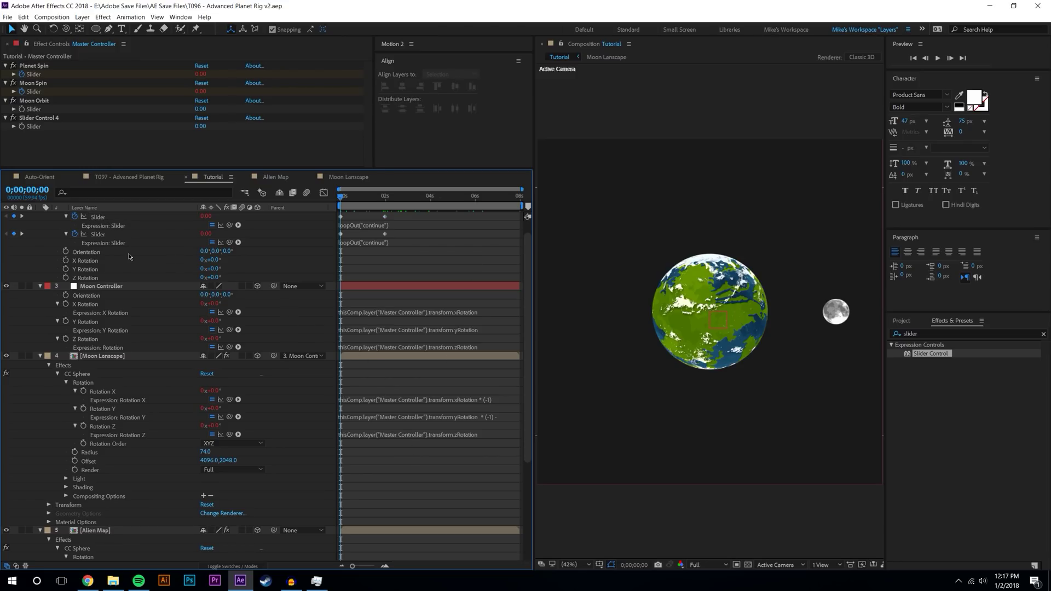
{"action": "left_click", "coordinate": [107, 287]}
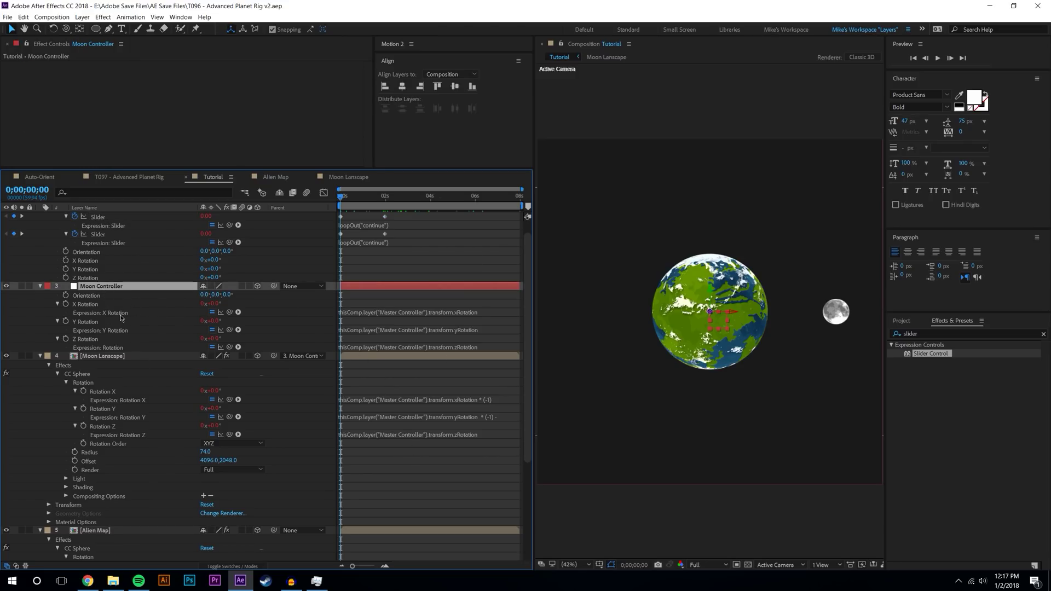
{"action": "left_click", "coordinate": [119, 306]}
{"action": "left_click", "coordinate": [96, 288]}
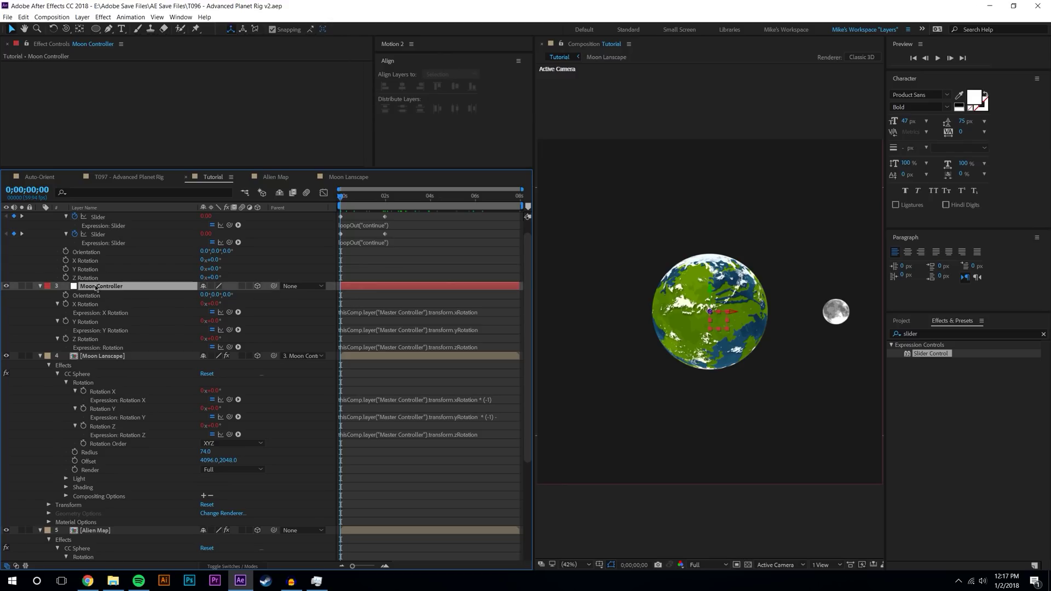
{"action": "scroll", "coordinate": [126, 255], "scroll_direction": "up", "scroll_amount": 1}
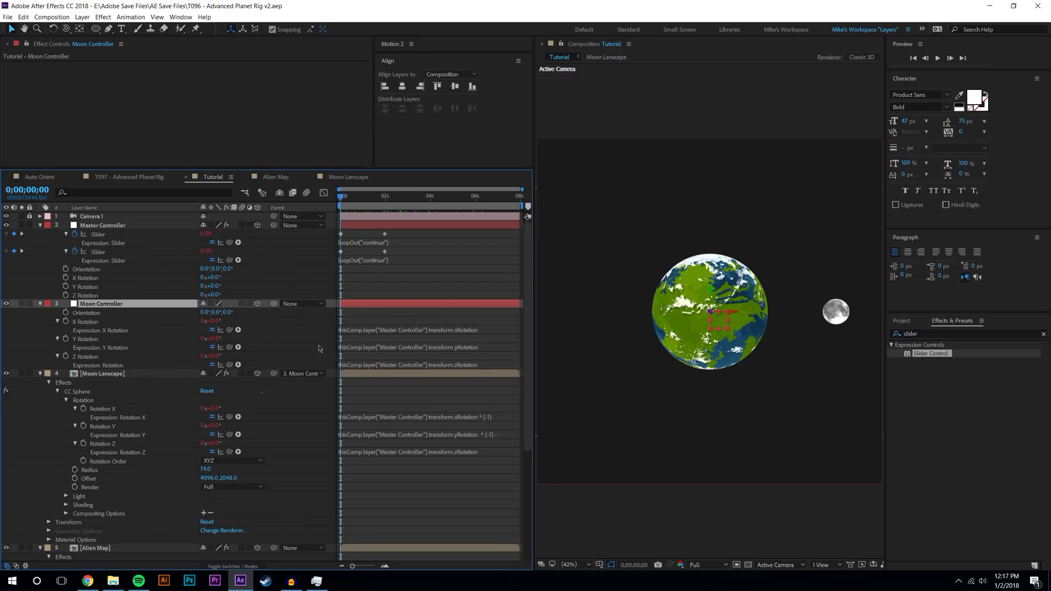
{"action": "left_click", "coordinate": [495, 347]}
{"action": "left_click", "coordinate": [494, 347]}
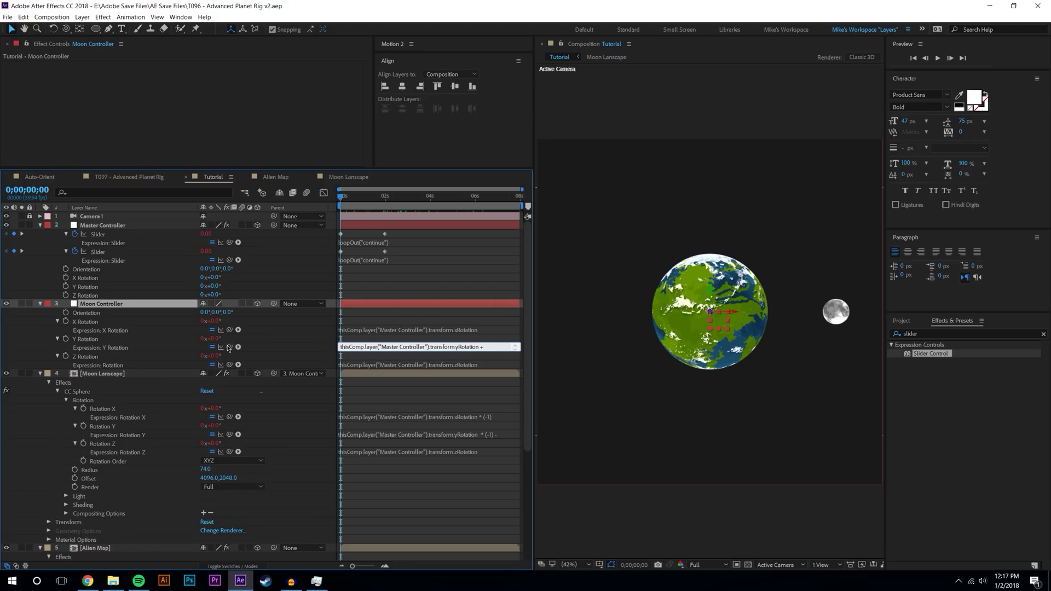
{"action": "left_click", "coordinate": [123, 227]}
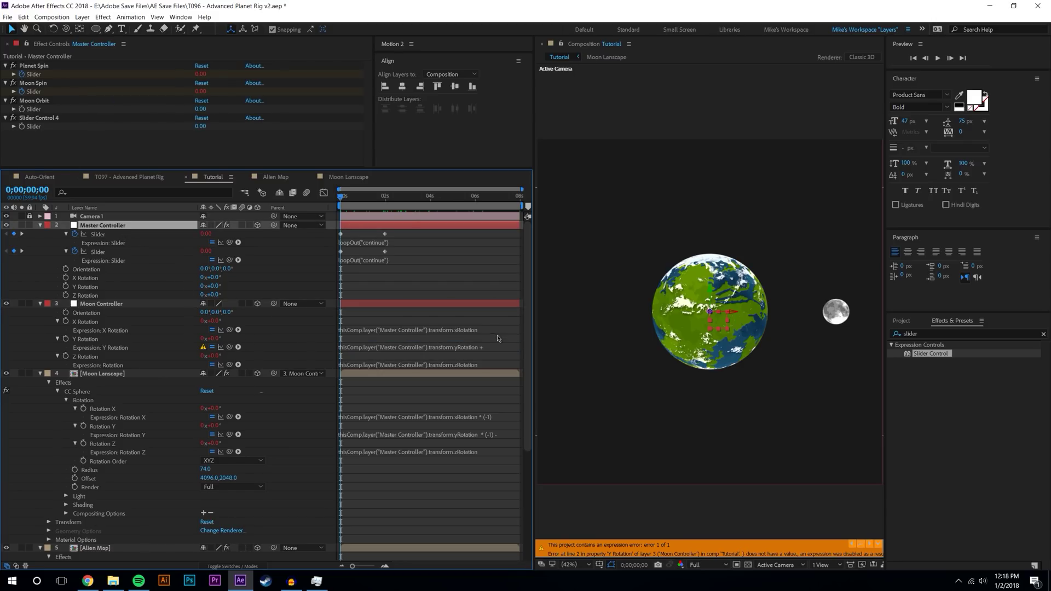
{"action": "left_click", "coordinate": [229, 347]}
{"action": "left_click_drag", "start_coordinate": [229, 347], "coordinate": [36, 108]}
Give the Moon Orbit slider a copied loopOut("continue") expression
{"action": "left_click", "coordinate": [22, 109], "text": "alt"}
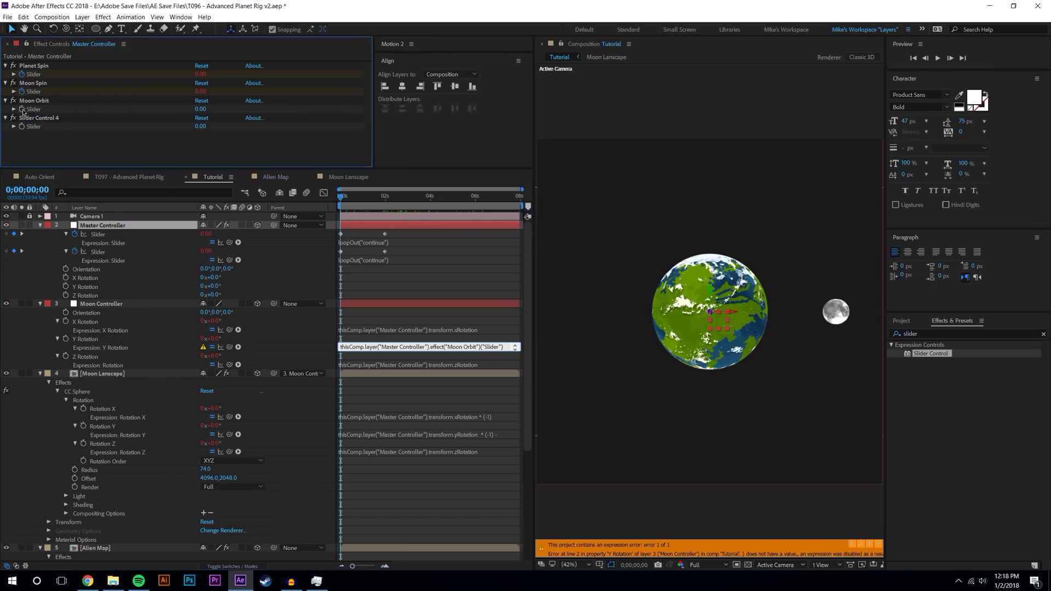
{"action": "left_click", "coordinate": [357, 261]}
{"action": "key", "text": "ctrl+c"}
{"action": "left_click", "coordinate": [362, 277]}
{"action": "key", "text": "ctrl+v"}
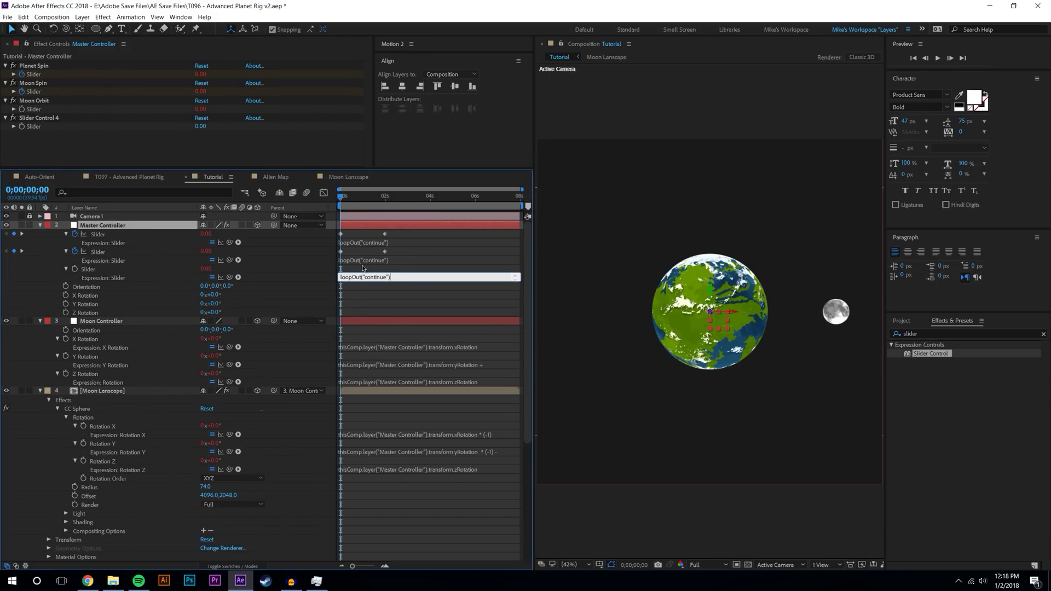
{"action": "left_click", "coordinate": [439, 270]}
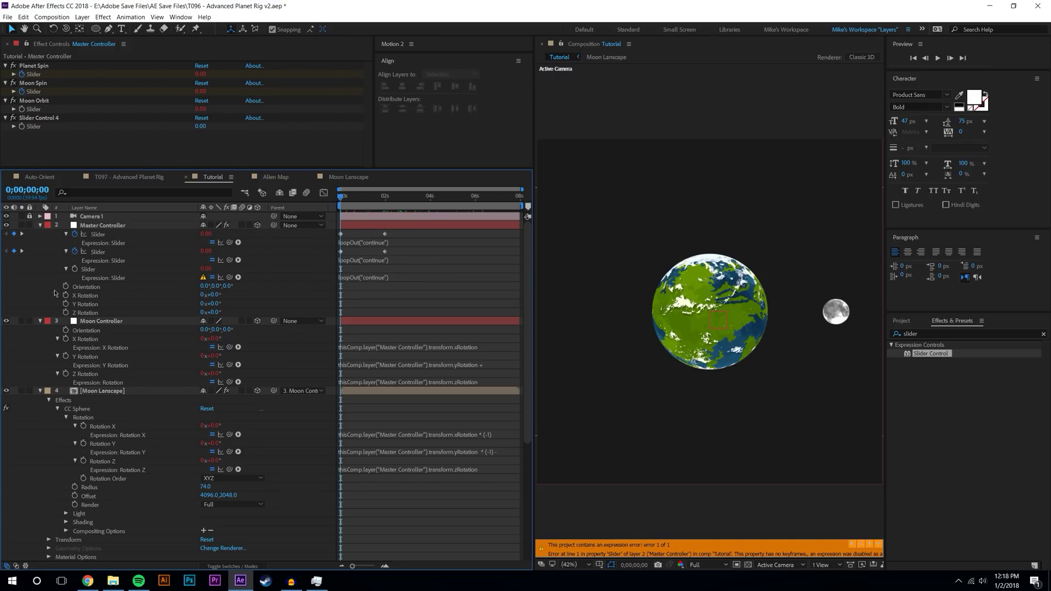
Keyframe Moon Orbit from 0 to 8 at 0;00;01;59 and preview the looping orbit
{"action": "left_click", "coordinate": [75, 269]}
{"action": "key", "text": "k"}
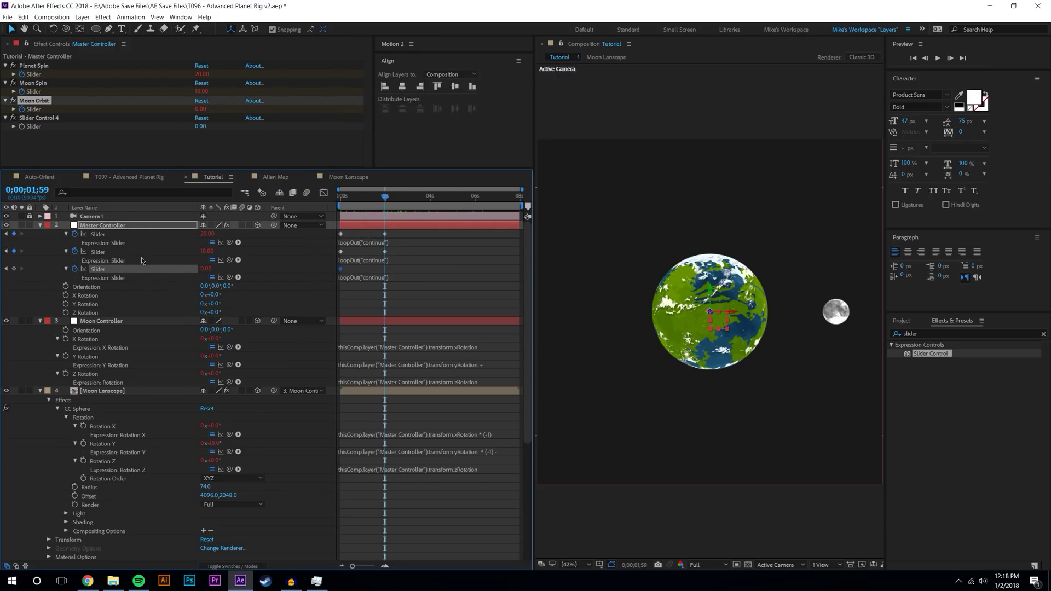
{"action": "left_click", "coordinate": [205, 269]}
{"action": "key", "text": "Return"}
{"action": "key", "text": "space"}
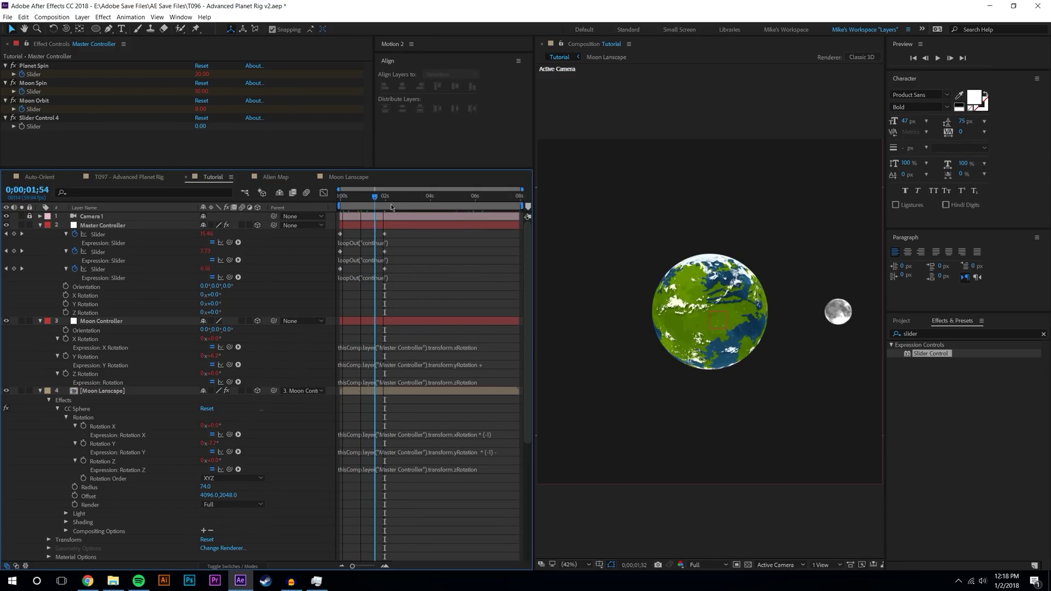
{"action": "left_click_drag", "start_coordinate": [392, 207], "coordinate": [553, 210]}
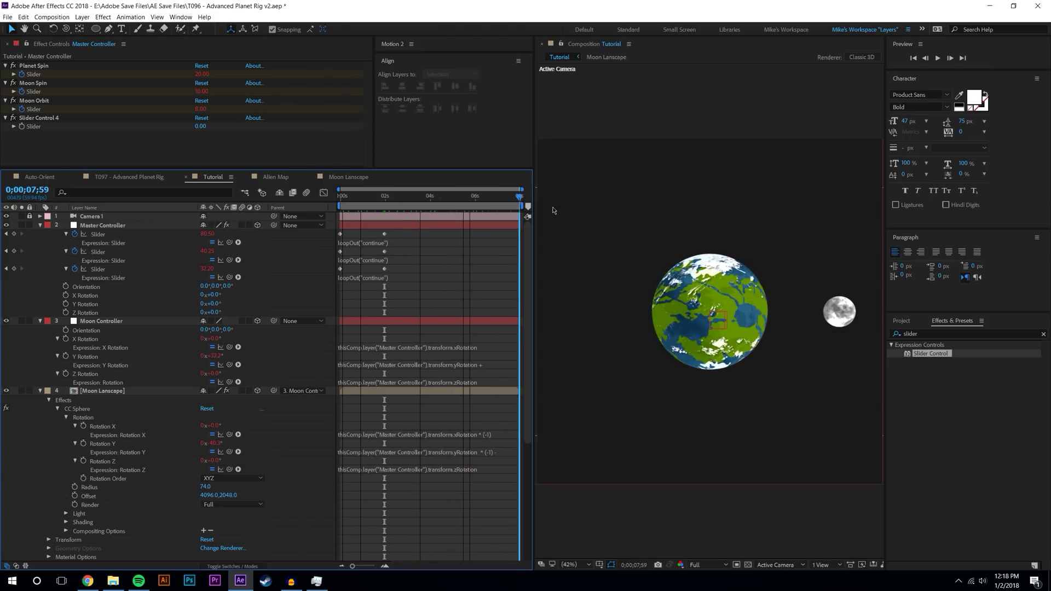
{"action": "key", "text": "space"}
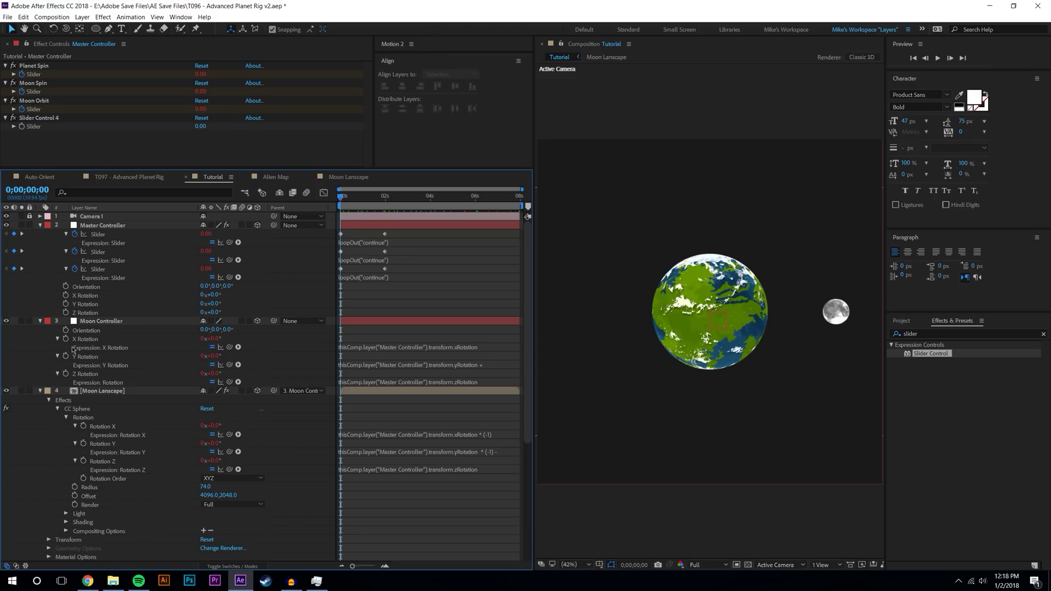
Start X, Y and Z Rotation keyframes on the Master Controller layer
{"action": "left_click", "coordinate": [92, 236]}
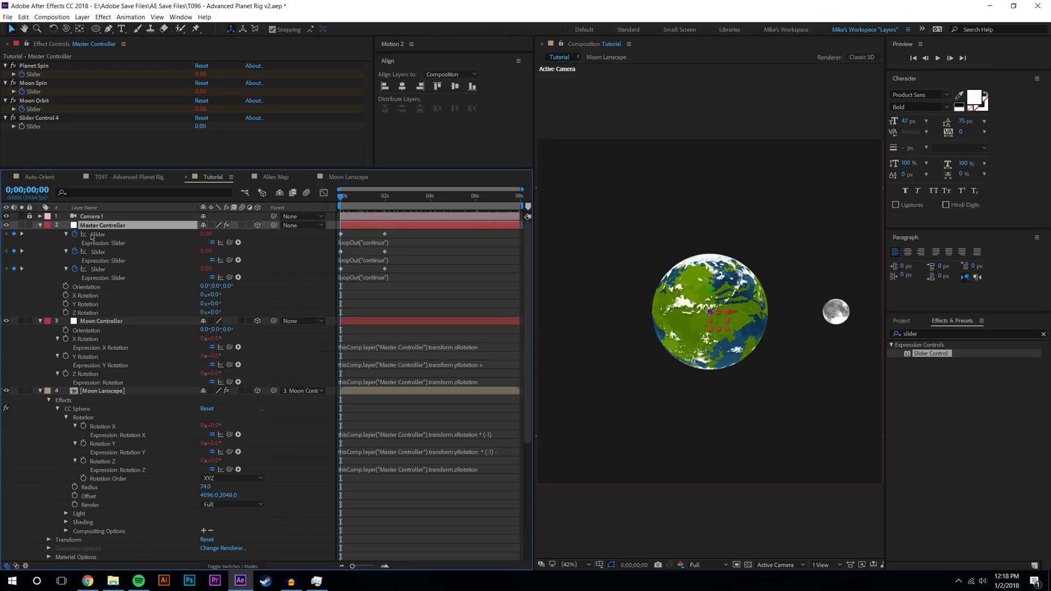
{"action": "left_click", "coordinate": [65, 296]}
{"action": "left_click", "coordinate": [66, 305]}
{"action": "left_click", "coordinate": [66, 313]}
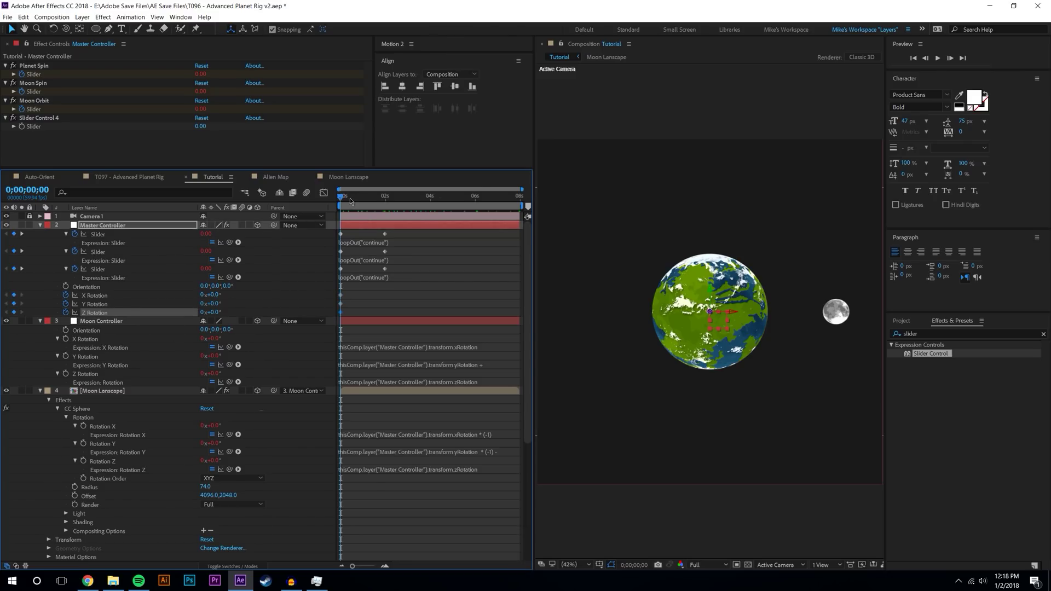
{"action": "left_click_drag", "start_coordinate": [354, 199], "coordinate": [391, 199]}
{"action": "key", "text": "space"}
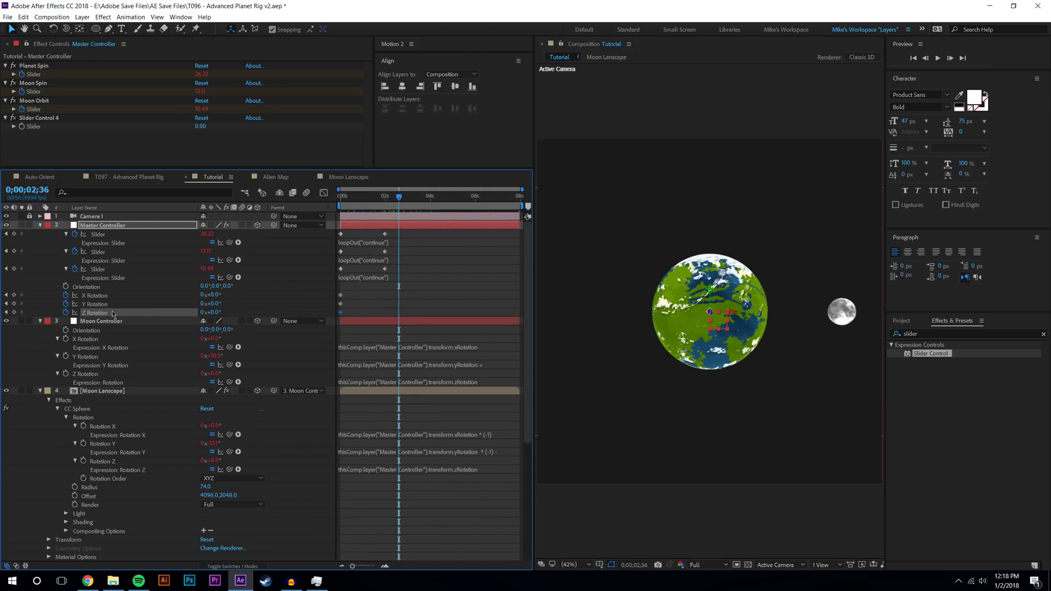
Test rotations of X 53° then 126° and Y 76°, move the keys to about 8 seconds, and preview
{"action": "left_click_drag", "start_coordinate": [217, 295], "coordinate": [141, 272]}
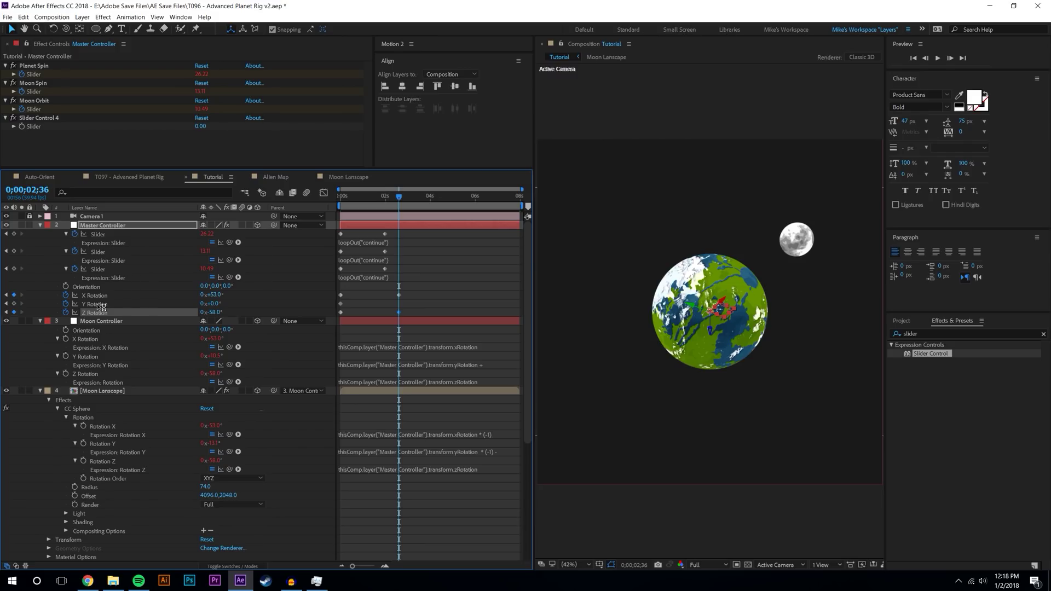
{"action": "left_click_drag", "start_coordinate": [219, 305], "coordinate": [301, 295]}
{"action": "left_click_drag", "start_coordinate": [213, 295], "coordinate": [251, 290]}
{"action": "left_click_drag", "start_coordinate": [426, 287], "coordinate": [504, 296]}
{"action": "key", "text": "Home"}
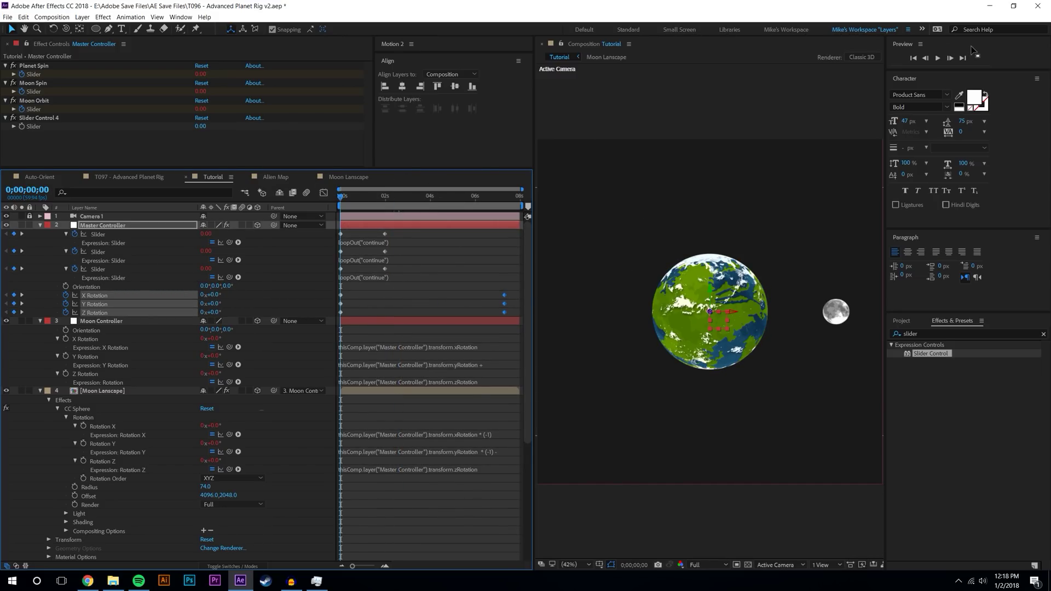
{"action": "left_click", "coordinate": [939, 60]}
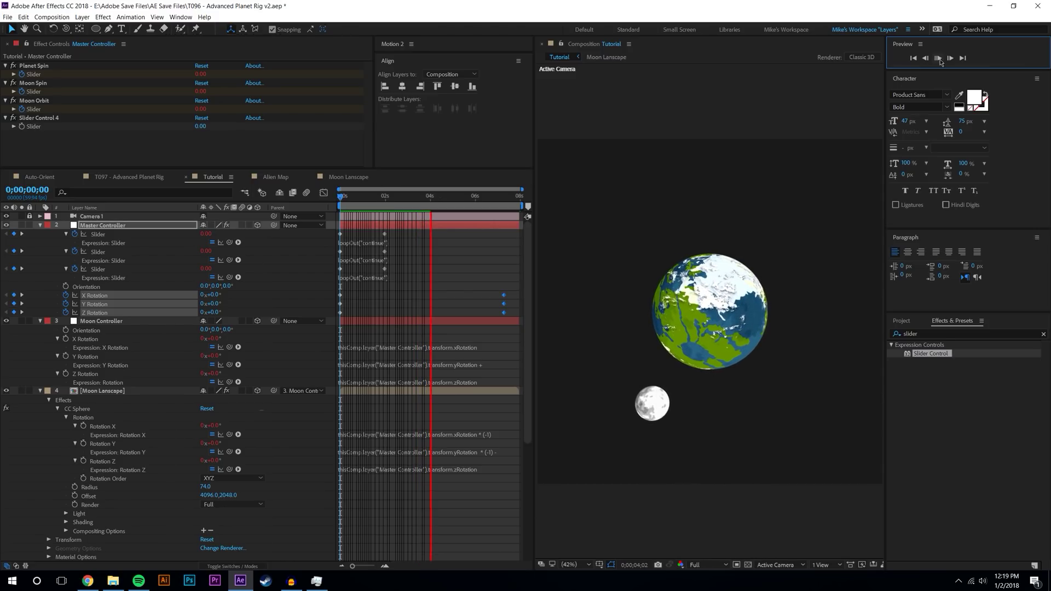
Select all the X, Y and Z Rotation keyframes and delete them
{"action": "left_click_drag", "start_coordinate": [429, 199], "coordinate": [257, 211]}
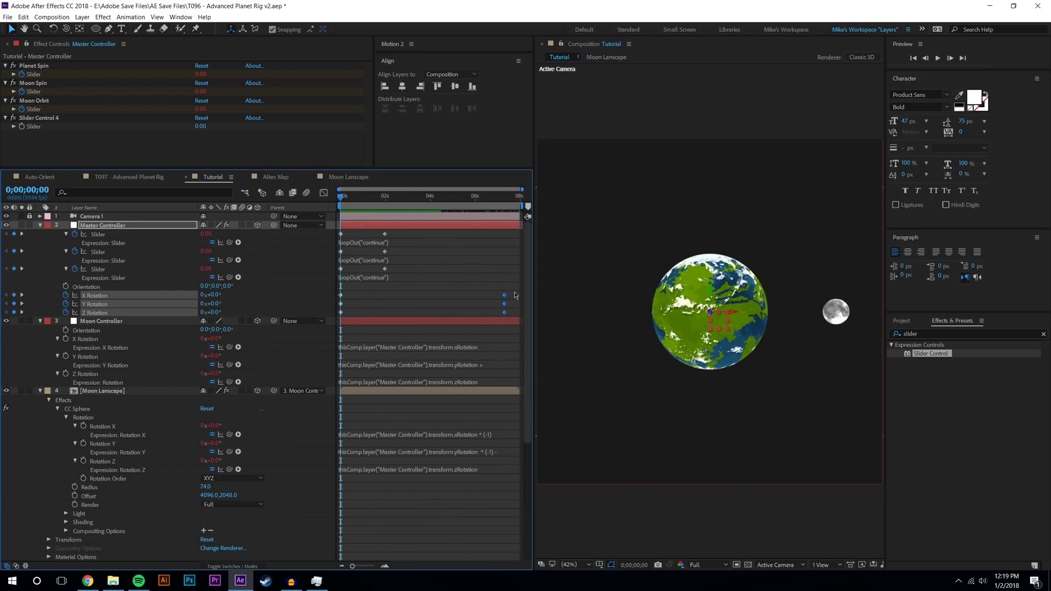
{"action": "left_click_drag", "start_coordinate": [514, 296], "coordinate": [333, 327]}
{"action": "key", "text": "Delete"}
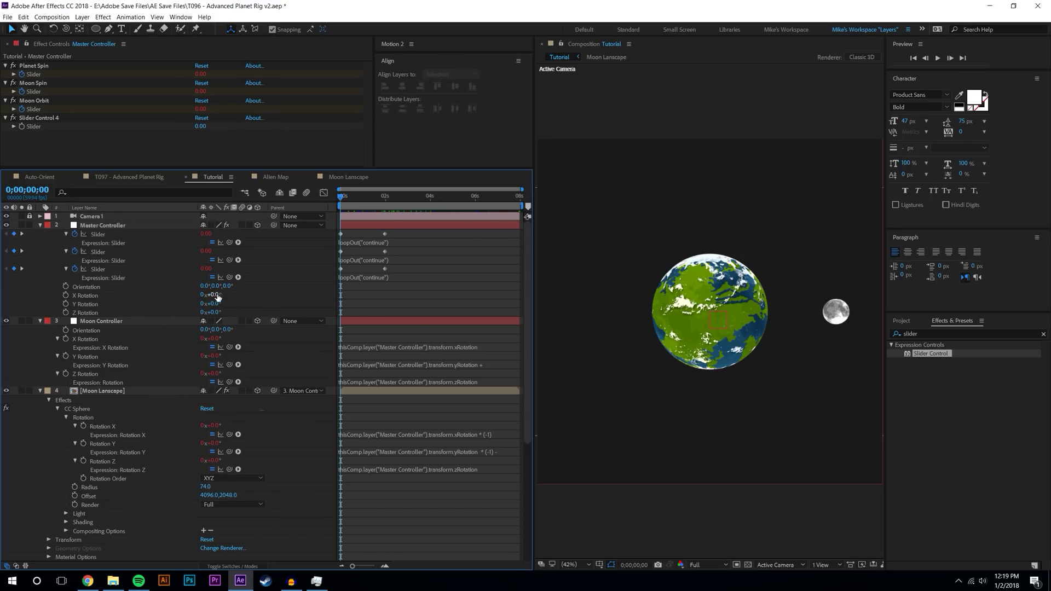
Key Y Rotation and, near 6 seconds, set X Rotation to 0° and Y Rotation to 90°
{"action": "left_click_drag", "start_coordinate": [218, 296], "coordinate": [247, 296]}
{"action": "left_click", "coordinate": [215, 296]}
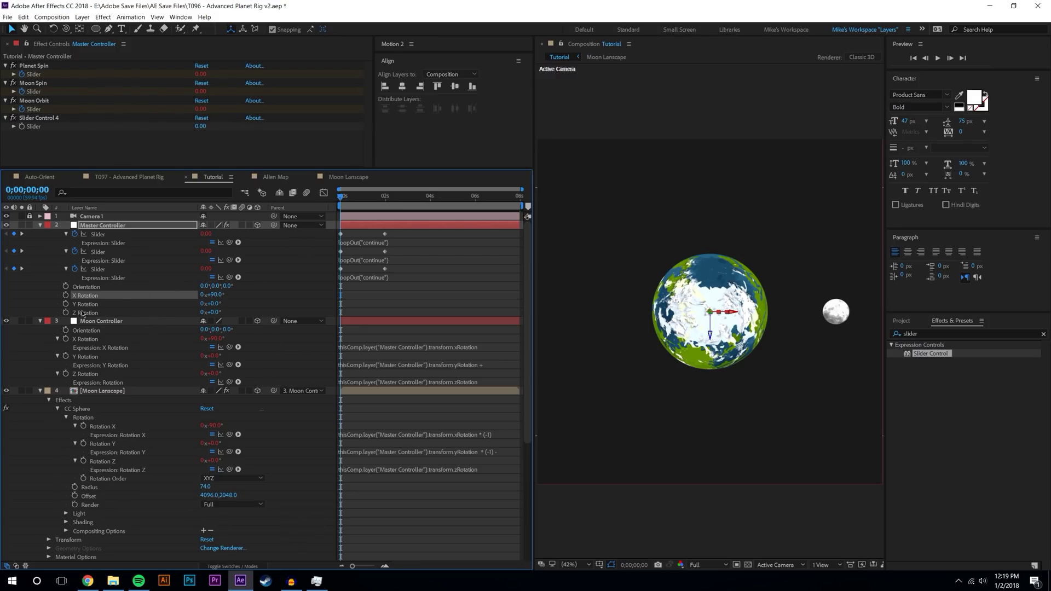
{"action": "left_click", "coordinate": [66, 304]}
{"action": "left_click_drag", "start_coordinate": [395, 198], "coordinate": [474, 197]}
{"action": "left_click_drag", "start_coordinate": [215, 305], "coordinate": [219, 303]}
{"action": "type", "text": "0"}
{"action": "key", "text": "Return"}
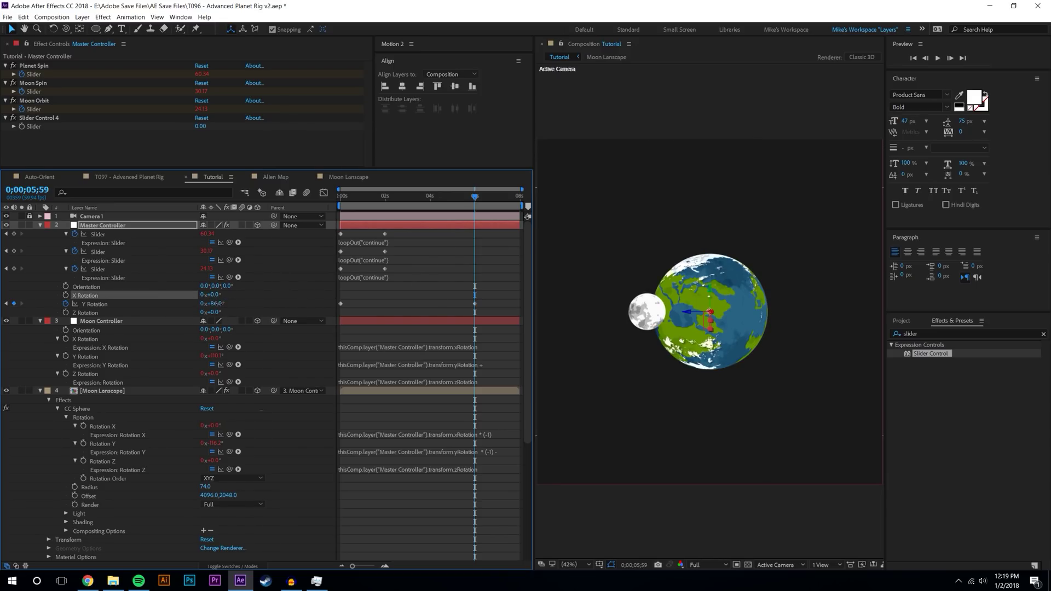
{"action": "type", "text": "90"}
{"action": "key", "text": "Return"}
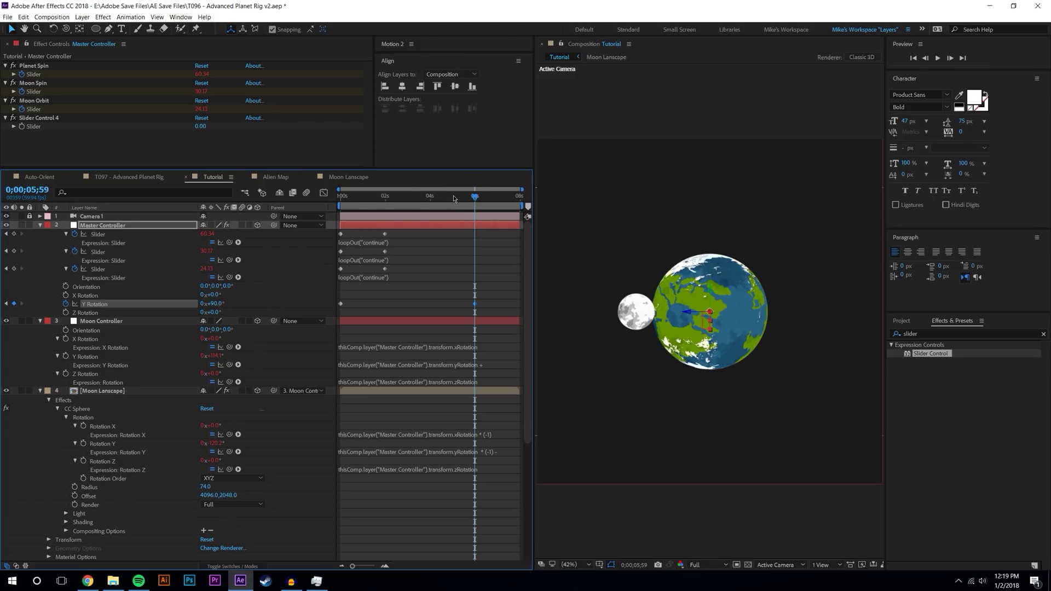
Key X Rotation at 90° at the start and at 0° near 6 seconds
{"action": "left_click_drag", "start_coordinate": [453, 199], "coordinate": [249, 216]}
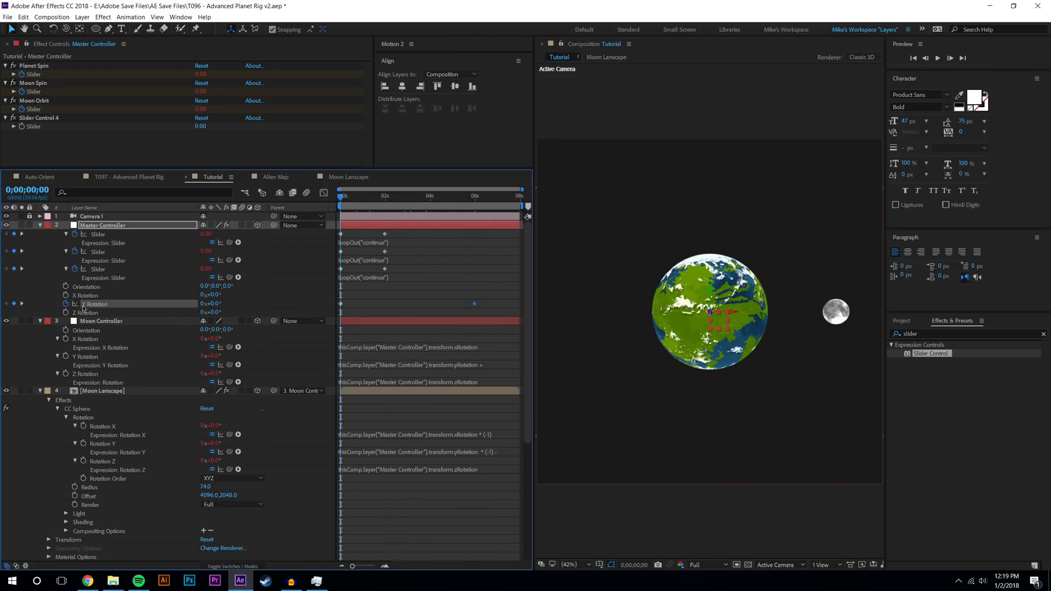
{"action": "left_click", "coordinate": [66, 295]}
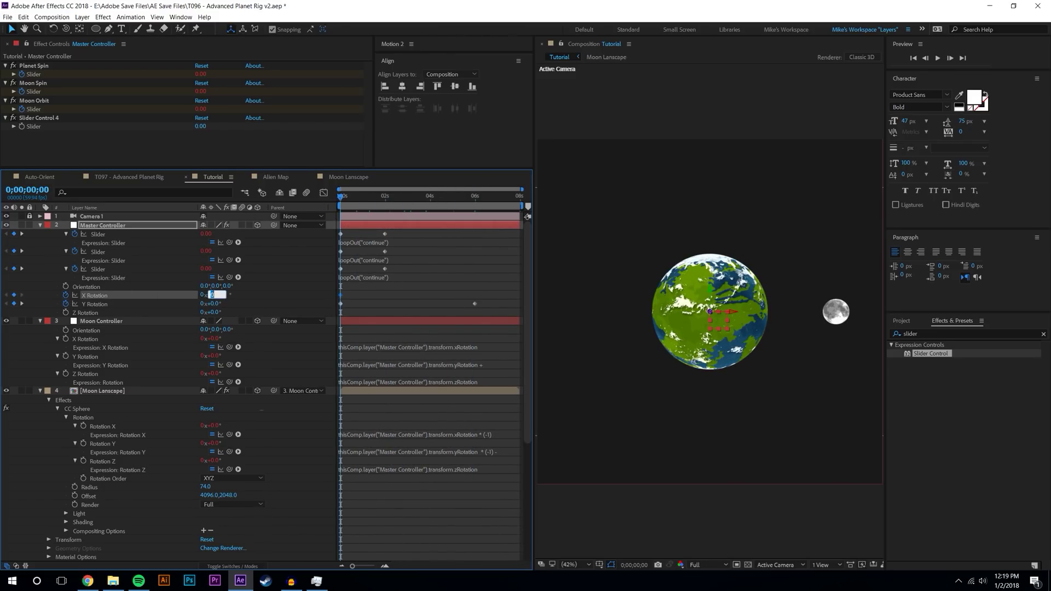
{"action": "type", "text": "90"}
{"action": "key", "text": "Return"}
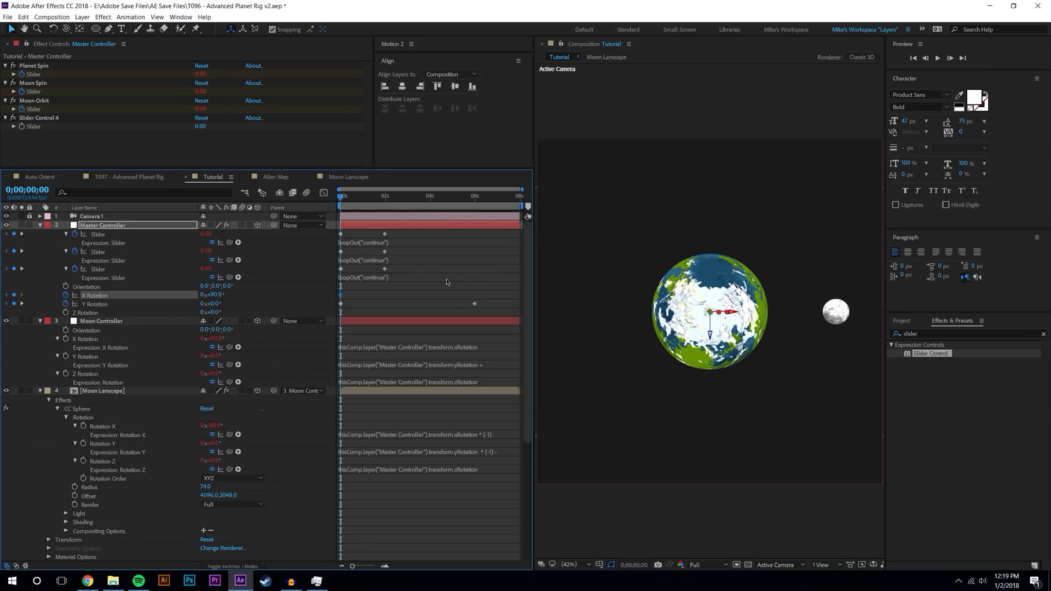
{"action": "key", "text": "k"}
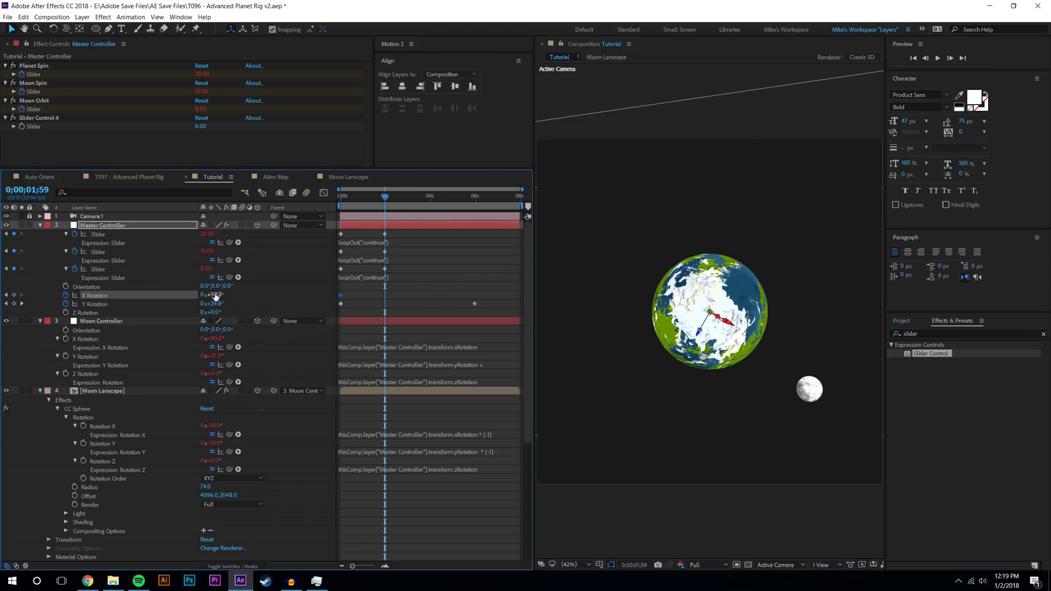
{"action": "key", "text": "k"}
{"action": "type", "text": "0"}
{"action": "key", "text": "Return"}
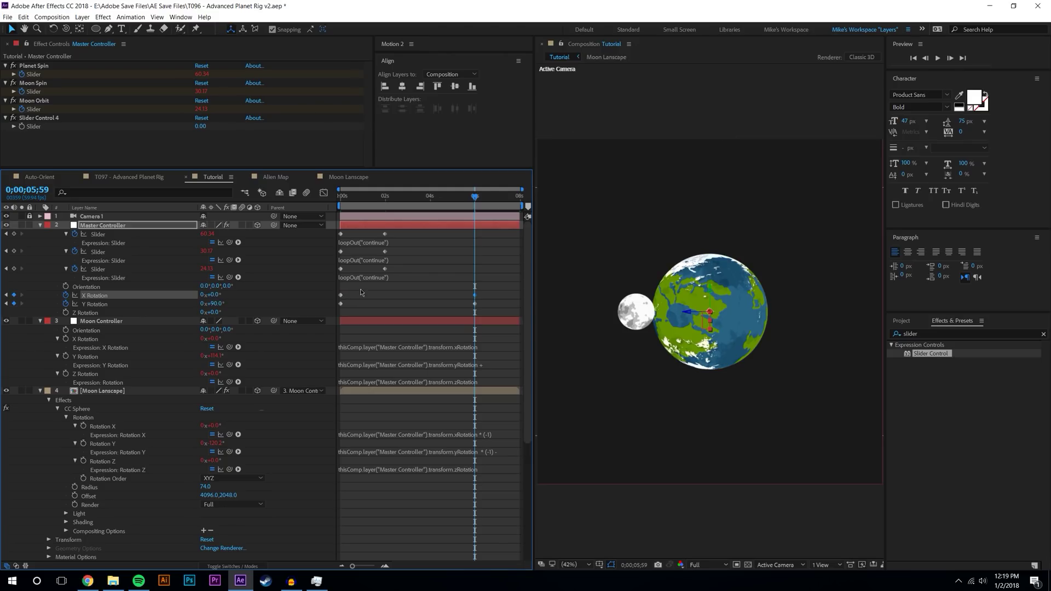
Preview the rotation and drag the first rotation keyframes later in time
{"action": "key", "text": "Home"}
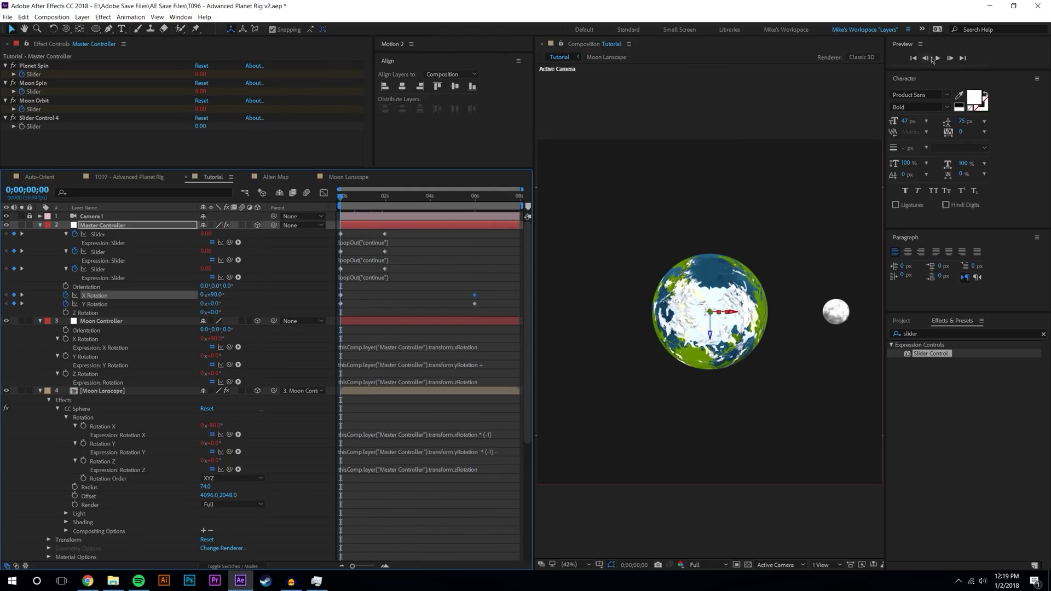
{"action": "left_click", "coordinate": [935, 58]}
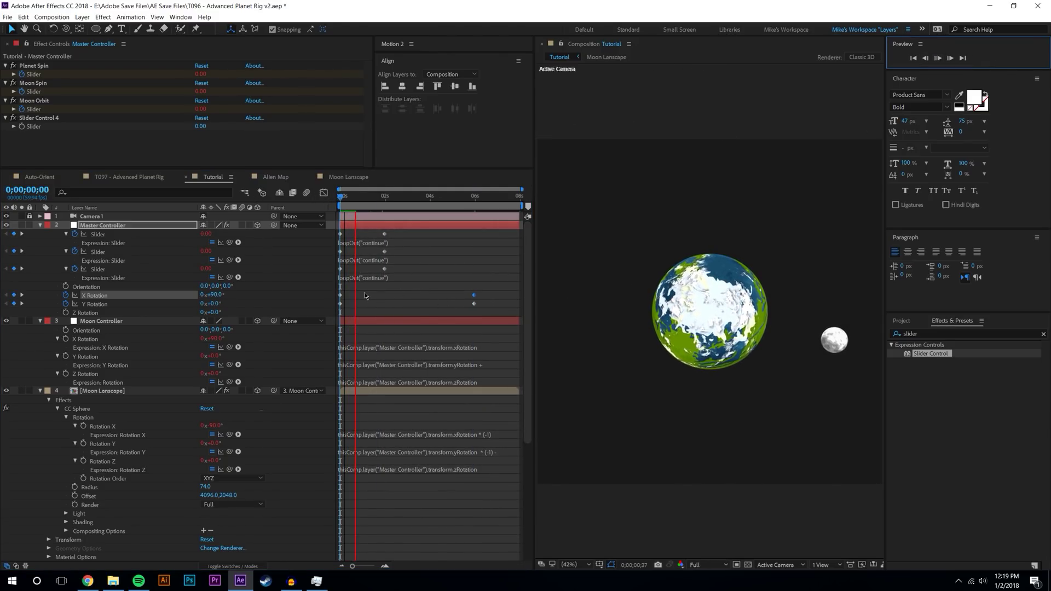
{"action": "left_click_drag", "start_coordinate": [365, 296], "coordinate": [400, 294]}
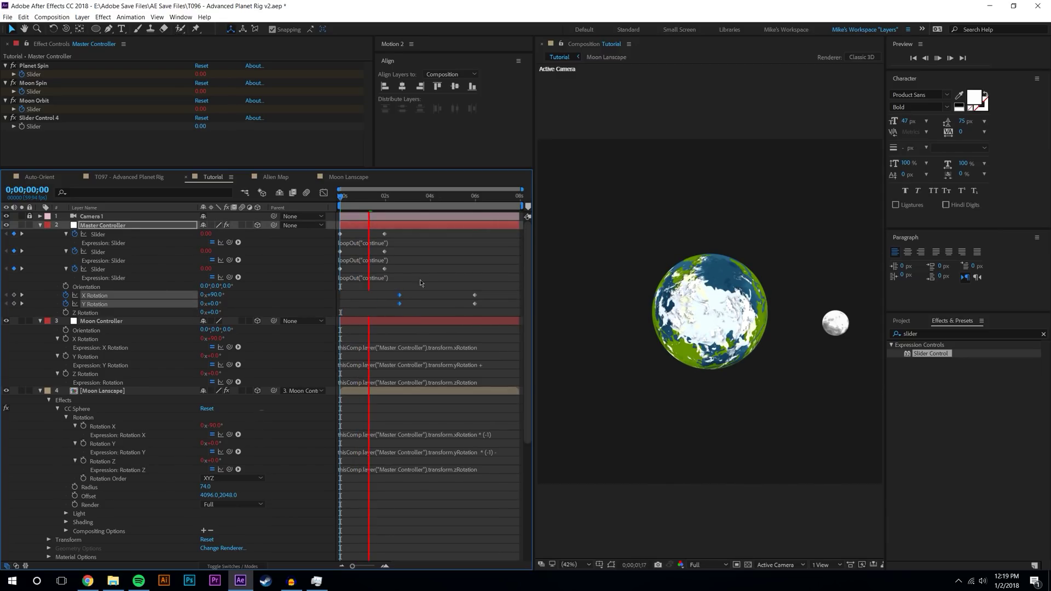
{"action": "left_click", "coordinate": [421, 277]}
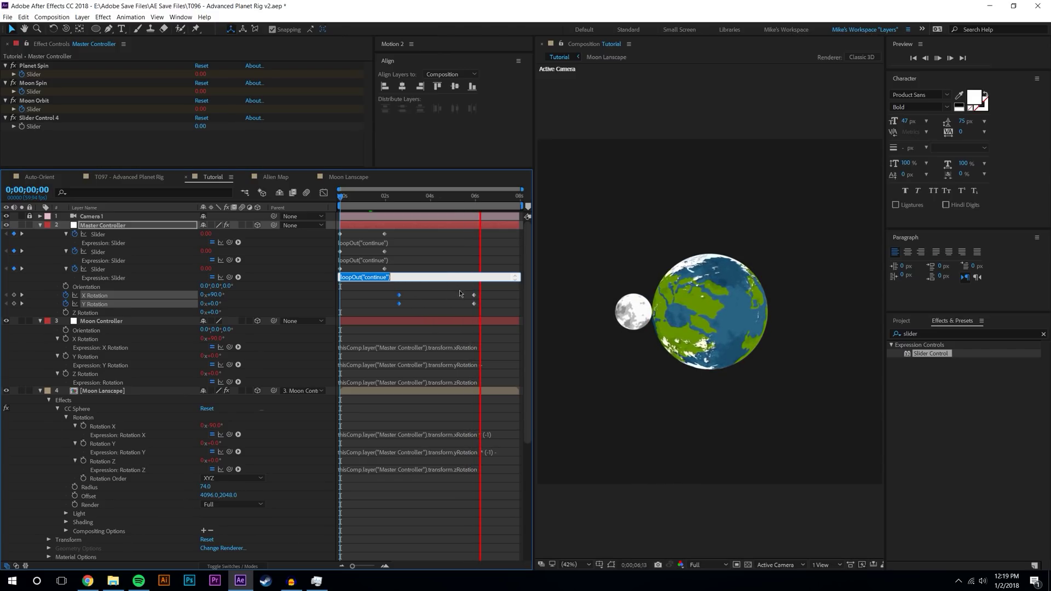
Apply Easy Ease to the Master Controller's X and Y Rotation keyframes
{"action": "left_click", "coordinate": [459, 290]}
{"action": "left_click_drag", "start_coordinate": [388, 294], "coordinate": [490, 310]}
{"action": "left_click_drag", "start_coordinate": [430, 58], "coordinate": [430, 135]}
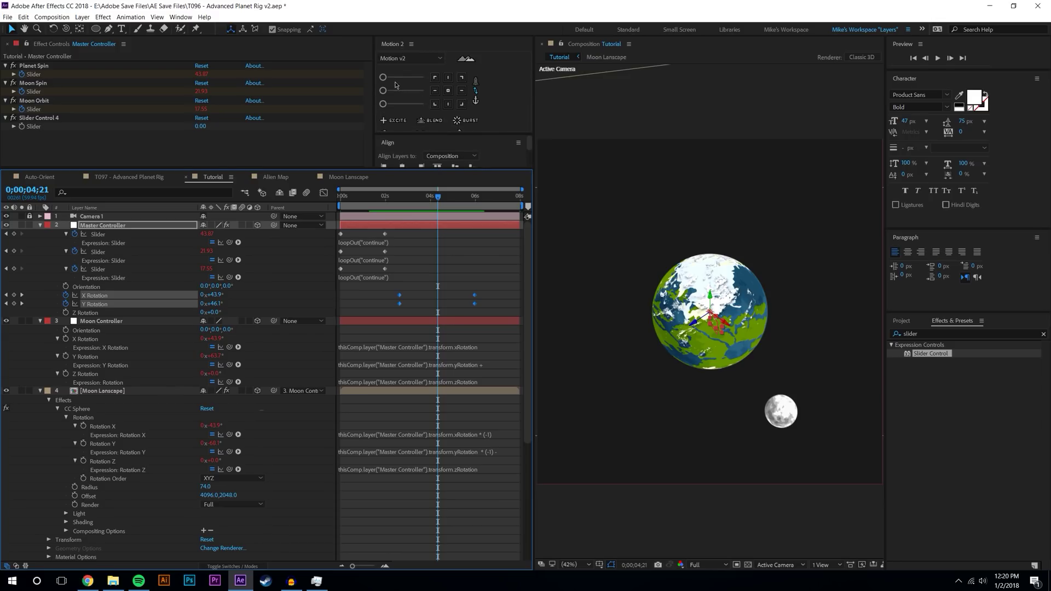
{"action": "left_click", "coordinate": [382, 105]}
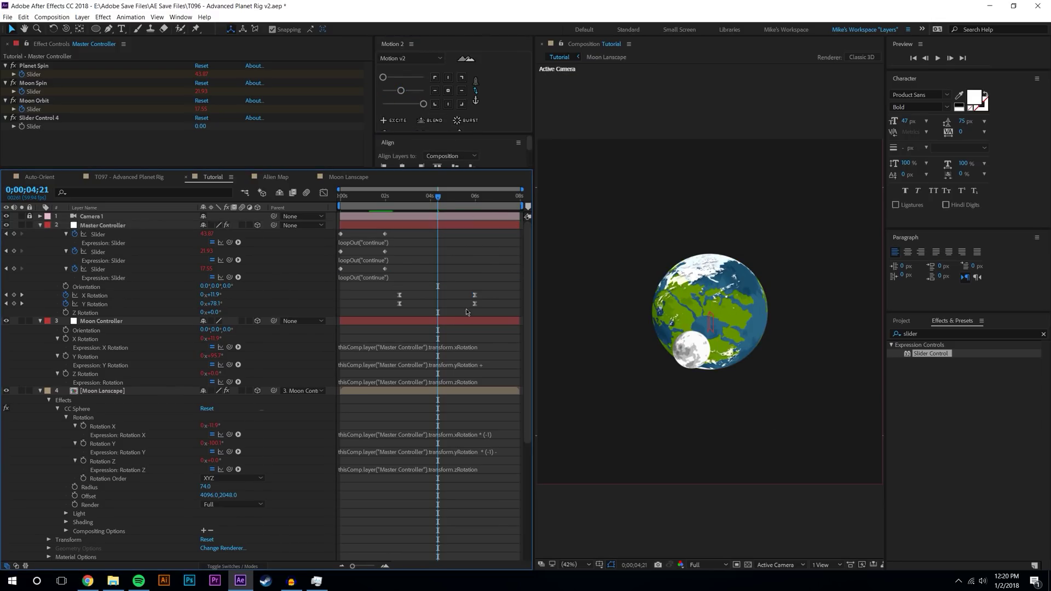
Adjust the rotation key pairs, preview the eased turn, and jump to the Moon Orbit key at 1;59
{"action": "left_click", "coordinate": [474, 296]}
{"action": "left_click_drag", "start_coordinate": [382, 288], "coordinate": [432, 325]}
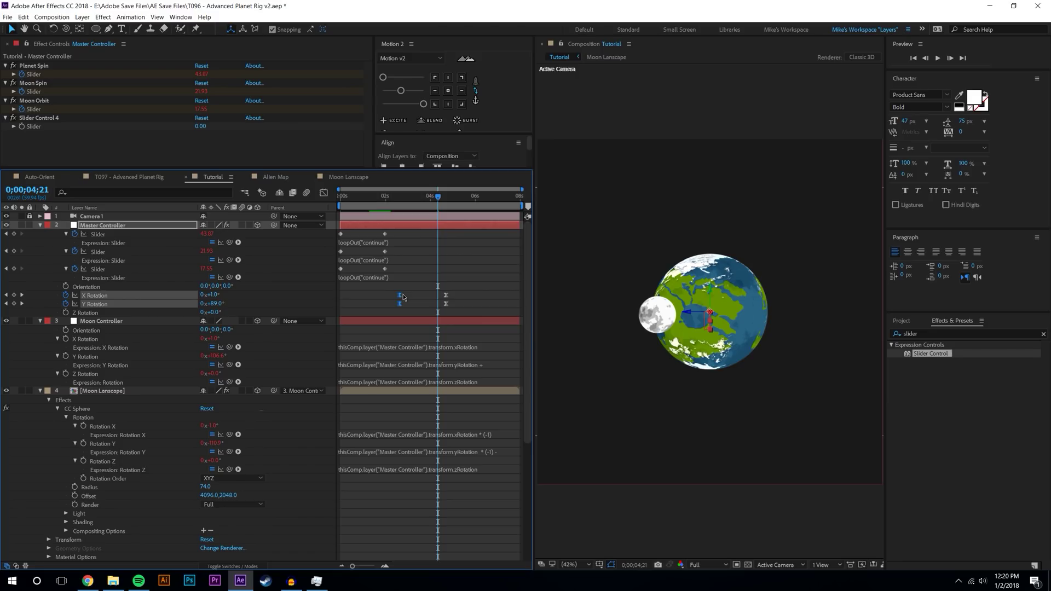
{"action": "left_click", "coordinate": [431, 298]}
{"action": "key", "text": "shift+Page_Up"}
{"action": "key", "text": "shift+Page_Up"}
{"action": "key", "text": "shift+Page_Up"}
{"action": "key", "text": "shift+Page_Up"}
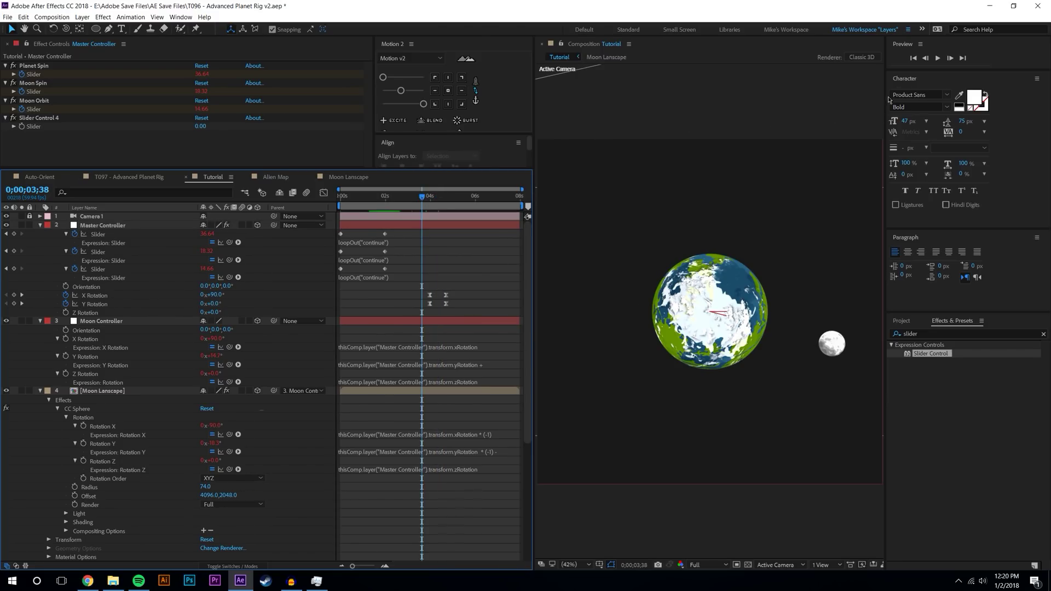
{"action": "left_click", "coordinate": [940, 57]}
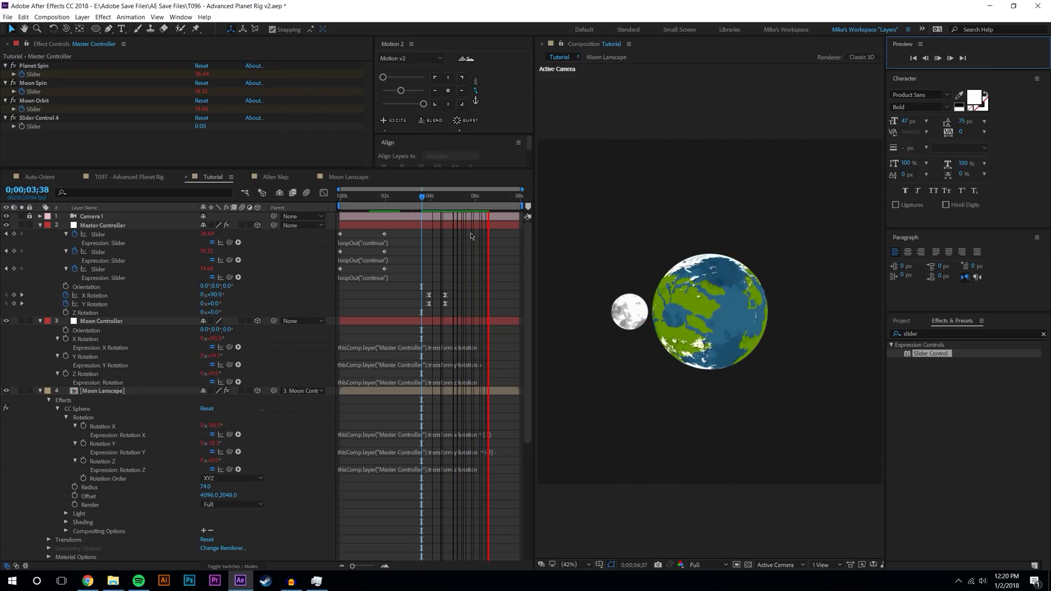
{"action": "left_click", "coordinate": [441, 196]}
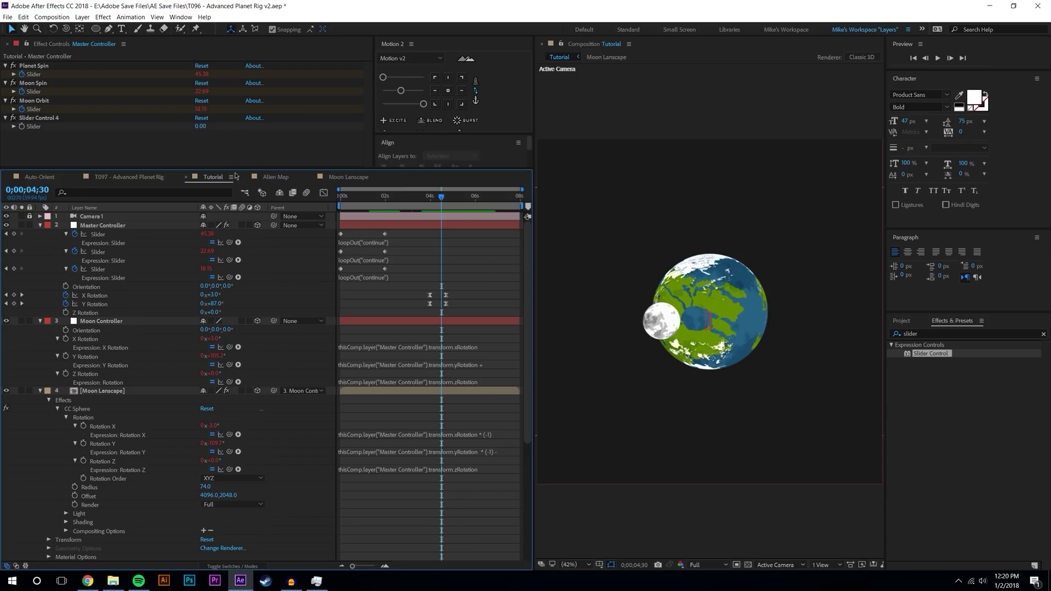
{"action": "left_click", "coordinate": [399, 196]}
{"action": "key", "text": "j"}
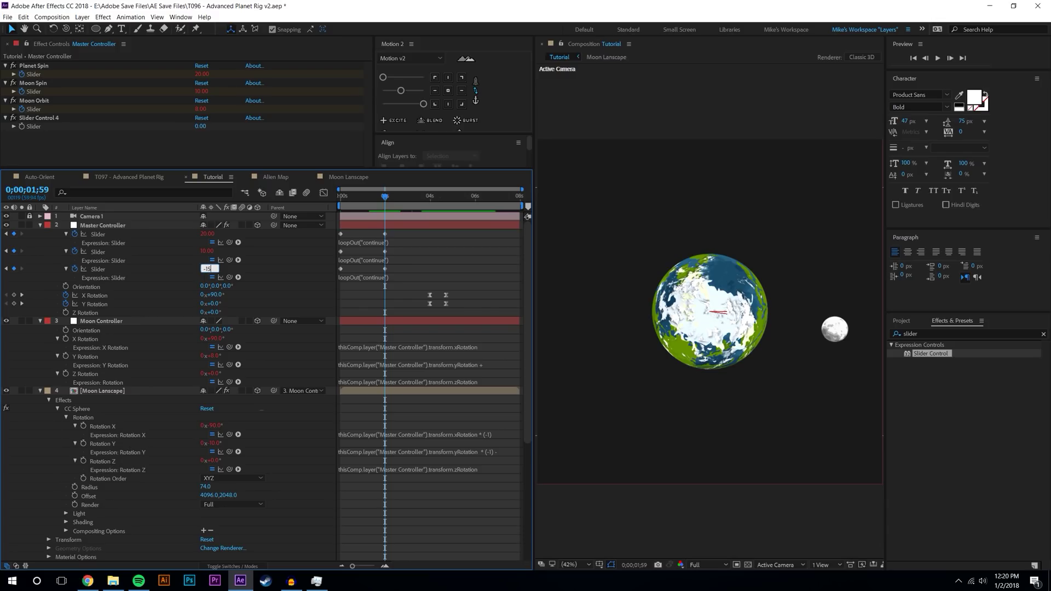
Change the Moon Orbit keyframe value to -15 and preview the result
{"action": "type", "text": "-15"}
{"action": "key", "text": "Return"}
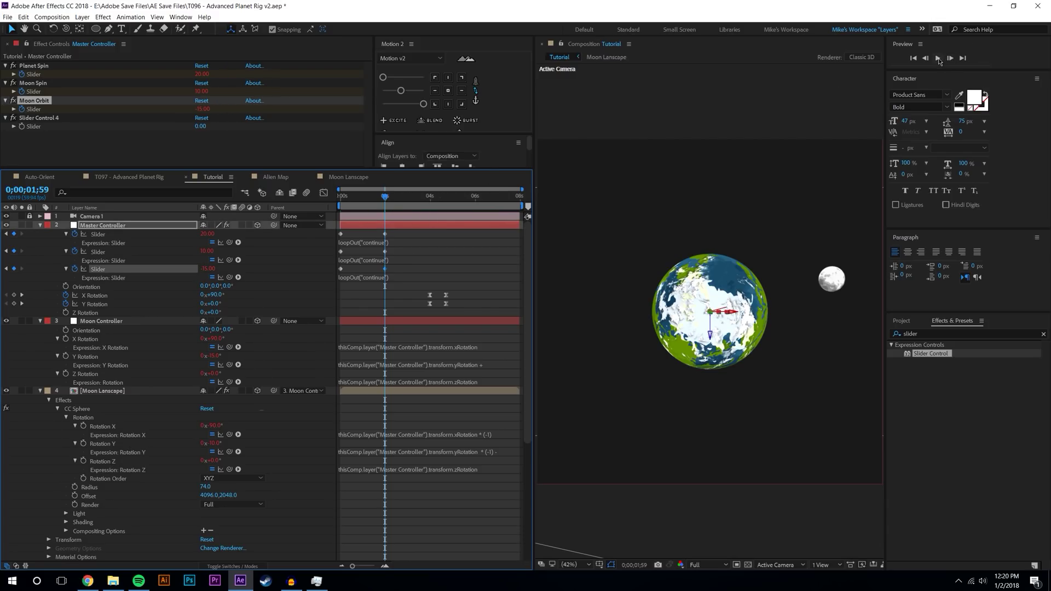
{"action": "left_click", "coordinate": [938, 58]}
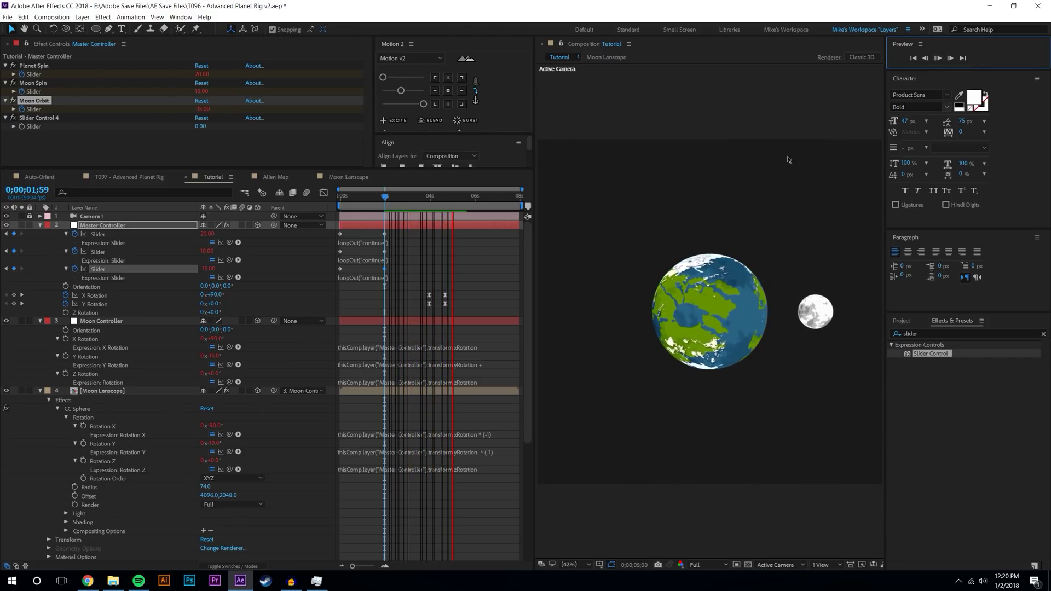
Select the rotation keyframes and preview the spheres turning from 2;57 to about 5;39
{"action": "left_click_drag", "start_coordinate": [411, 288], "coordinate": [431, 313]}
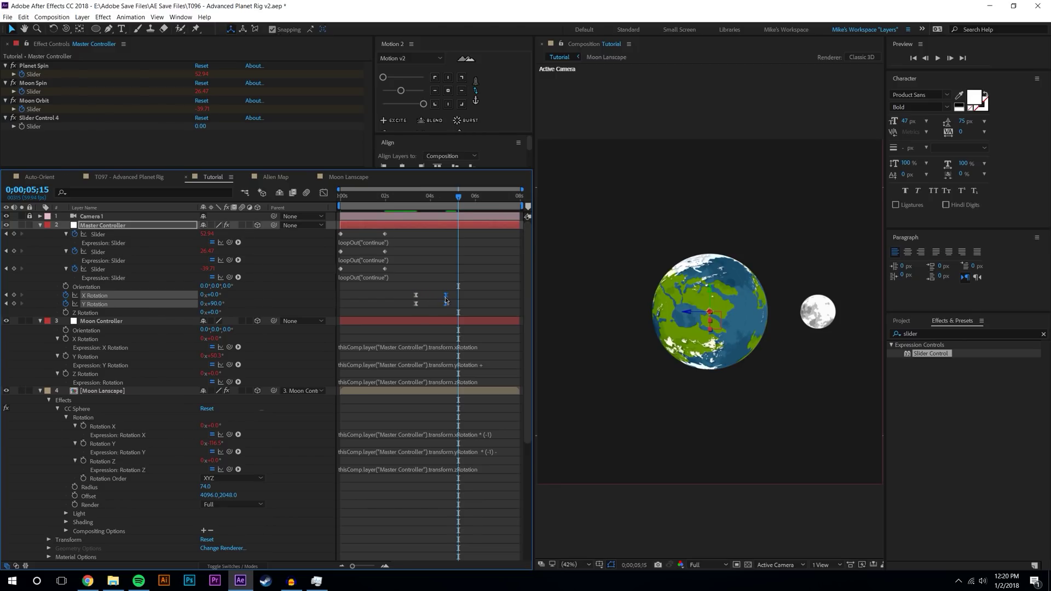
{"action": "left_click", "coordinate": [406, 200]}
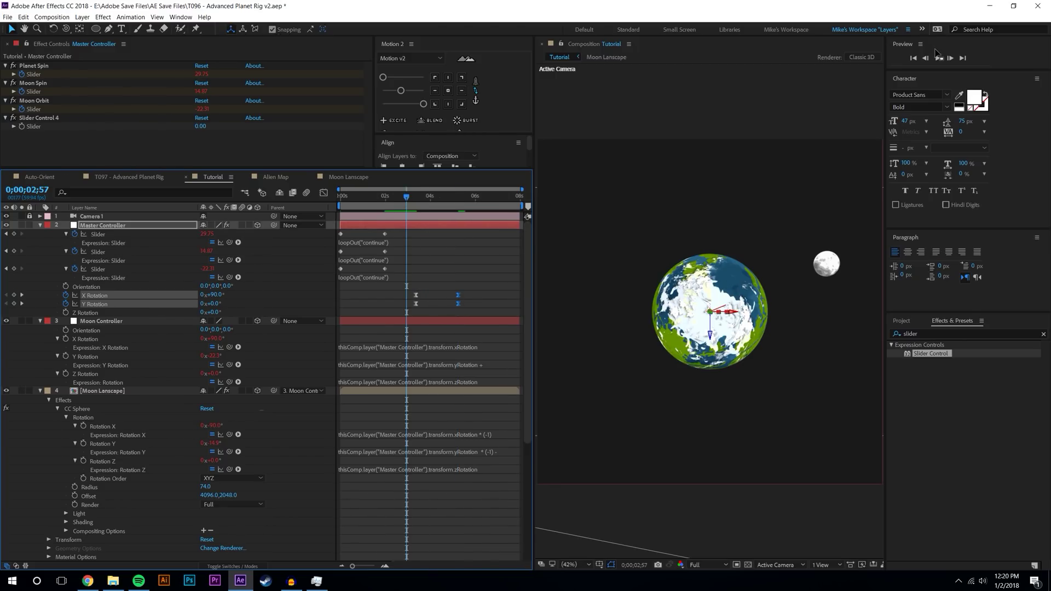
{"action": "left_click", "coordinate": [938, 58]}
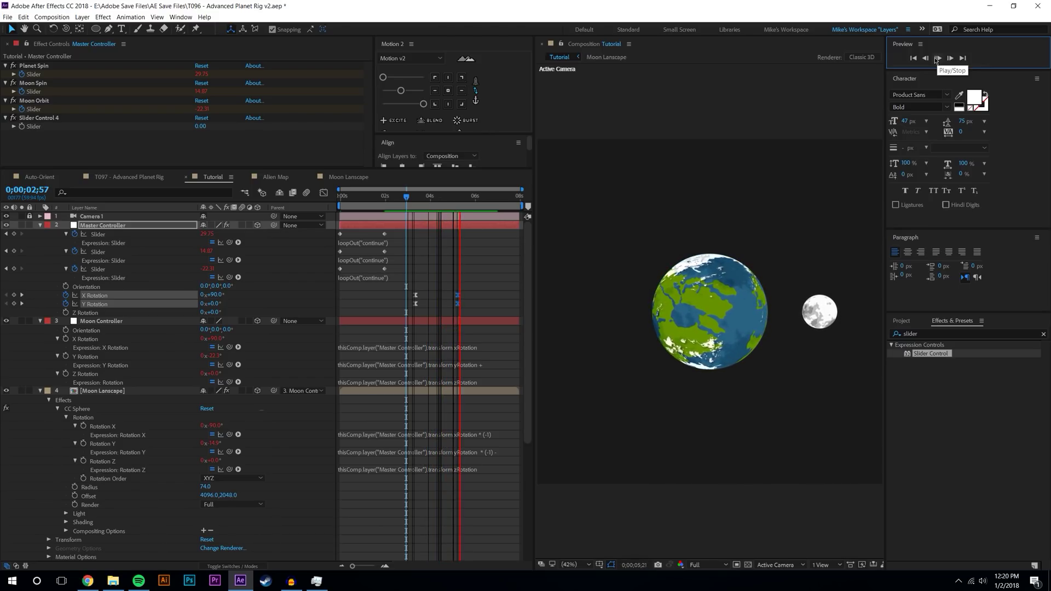
{"action": "left_click_drag", "start_coordinate": [408, 199], "coordinate": [468, 194]}
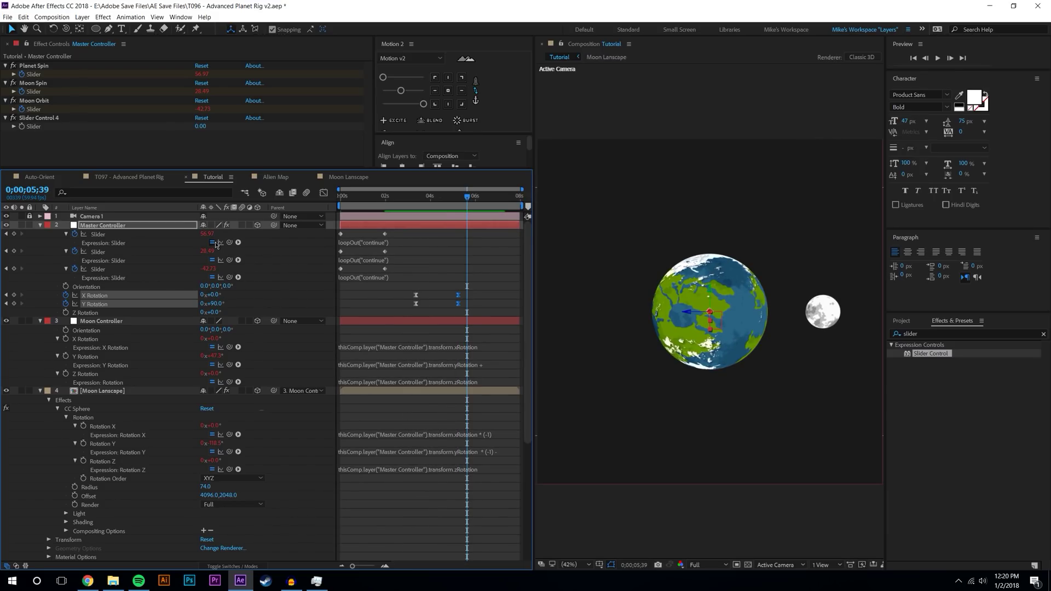
Reset X Rotation to 0°, delete the X and Y Rotation test keyframes, and save the project
{"action": "key", "text": "Home"}
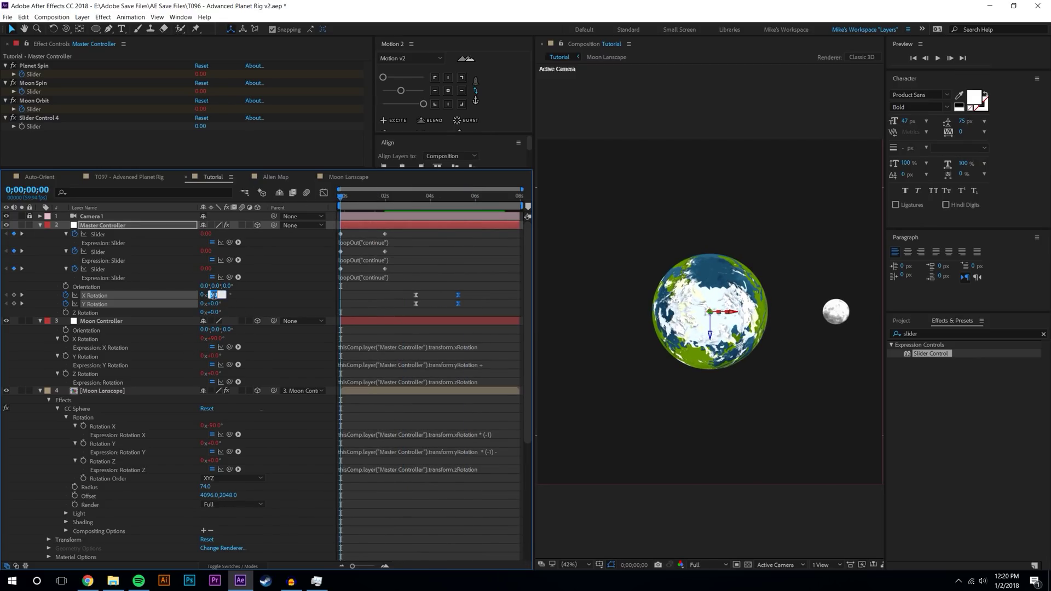
{"action": "key", "text": "Return"}
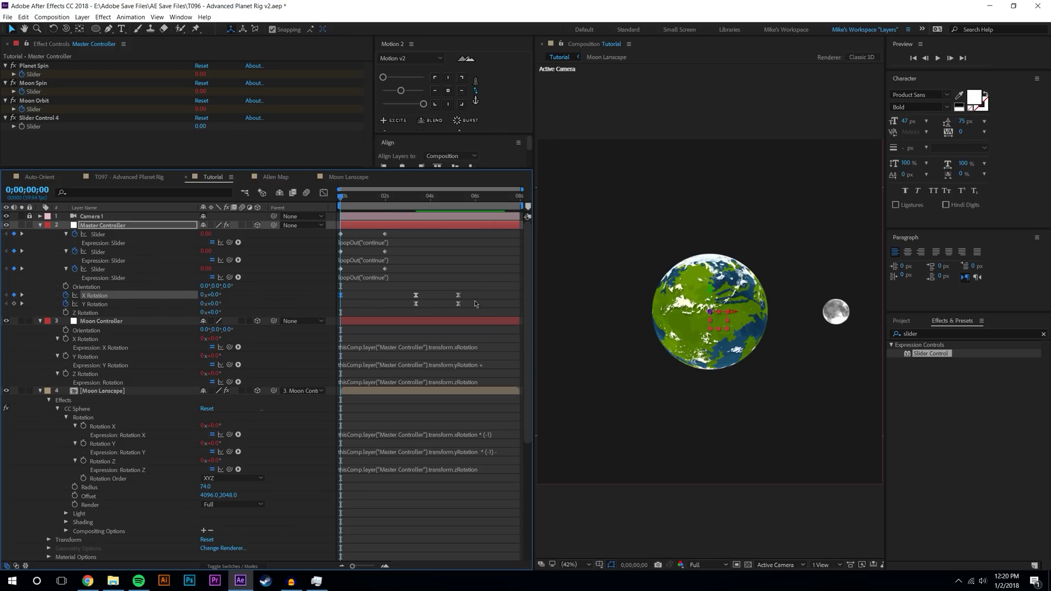
{"action": "left_click_drag", "start_coordinate": [484, 286], "coordinate": [345, 320]}
{"action": "key", "text": "Delete"}
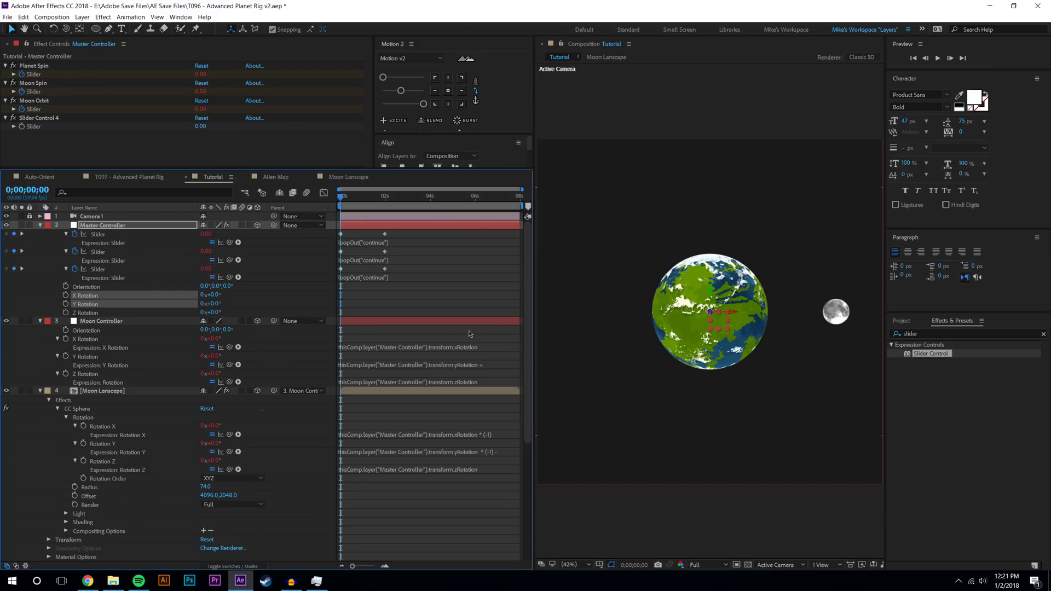
{"action": "key", "text": "ctrl+s"}
{"action": "left_click", "coordinate": [83, 17]}
Create a new 4000×2000 composition, Comp 2
{"action": "mouse_move", "coordinate": [126, 28]}
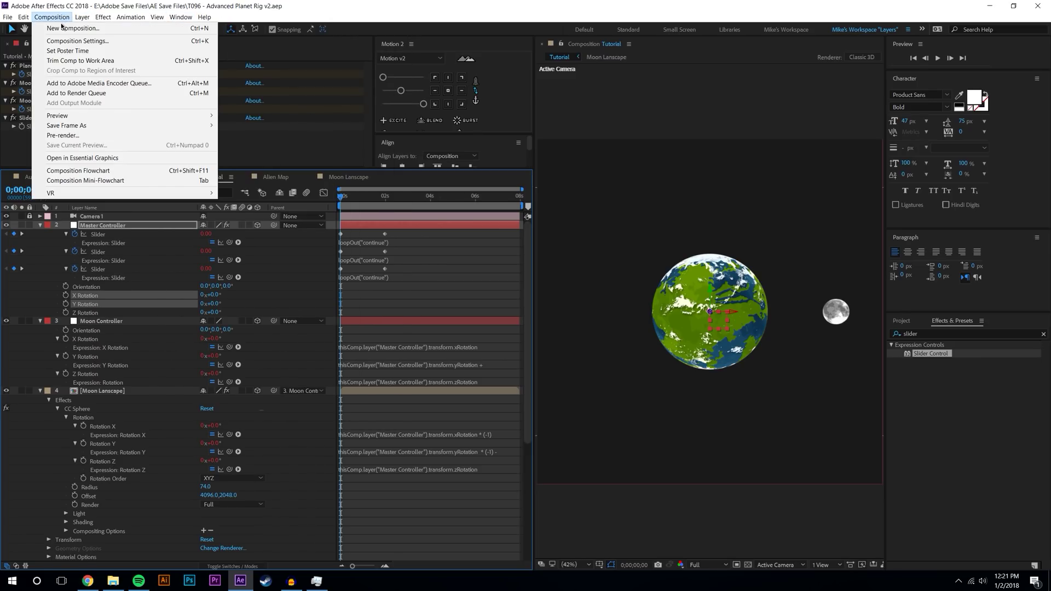
{"action": "left_click", "coordinate": [83, 28]}
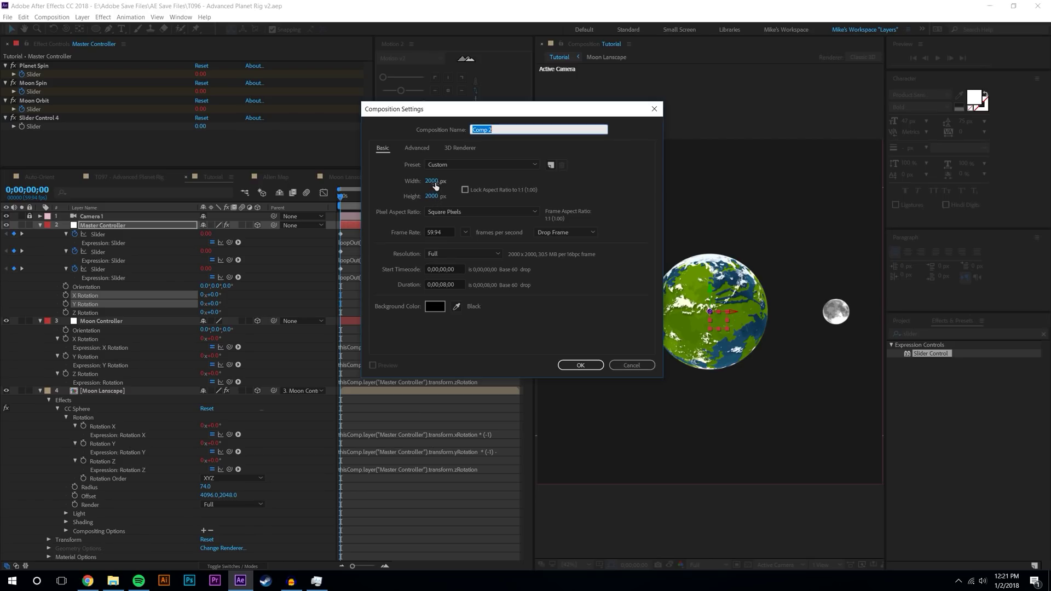
{"action": "left_click", "coordinate": [435, 184]}
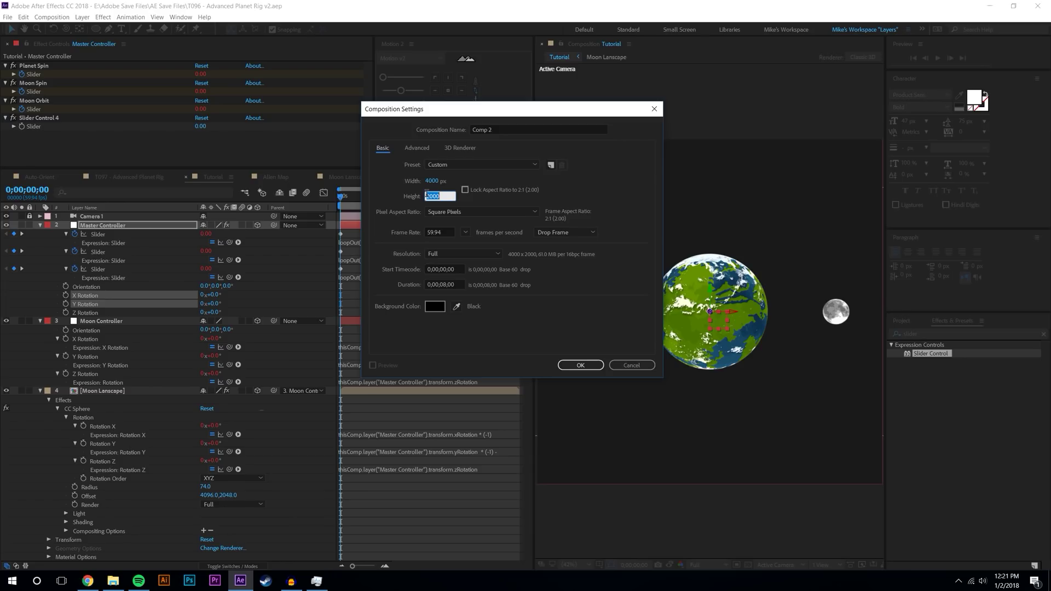
{"action": "left_click", "coordinate": [580, 365]}
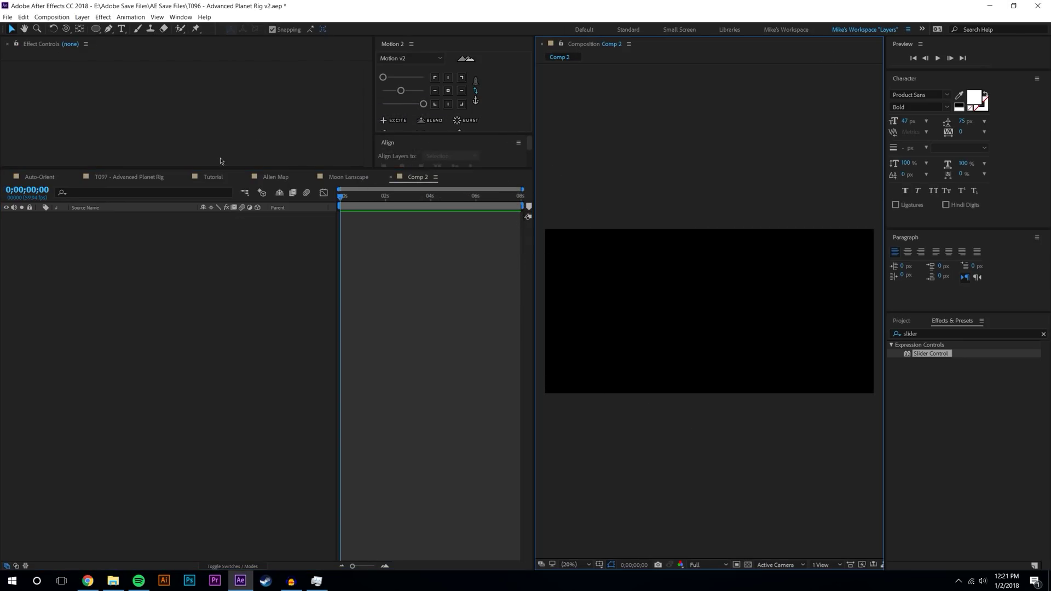
Add a black solid layer to Comp 2
{"action": "left_click", "coordinate": [81, 17]}
{"action": "mouse_move", "coordinate": [93, 28]}
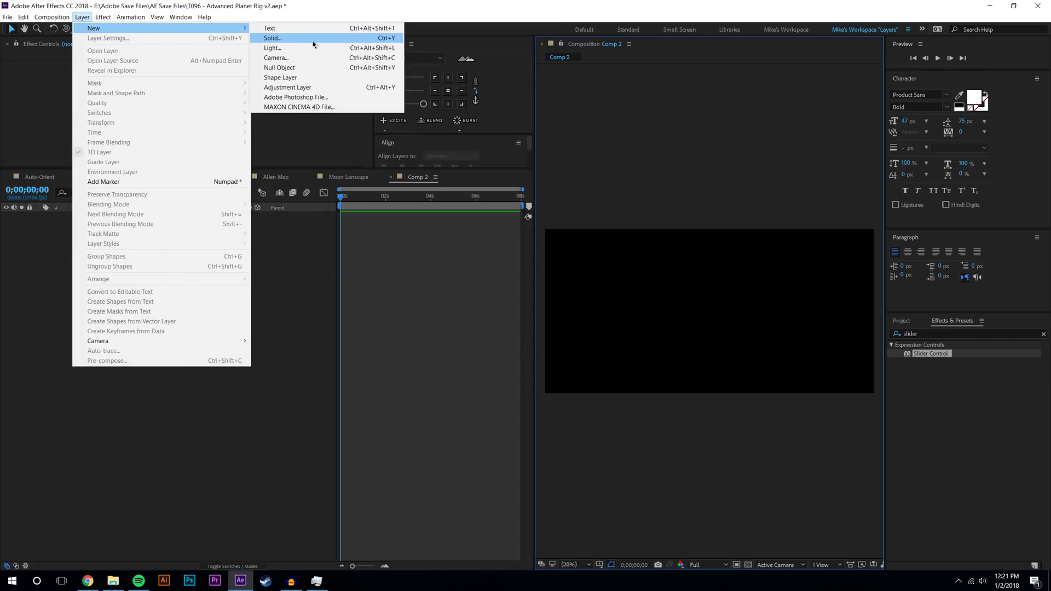
{"action": "left_click", "coordinate": [310, 42]}
{"action": "left_click", "coordinate": [520, 346]}
{"action": "left_click_drag", "start_coordinate": [181, 482], "coordinate": [104, 521]}
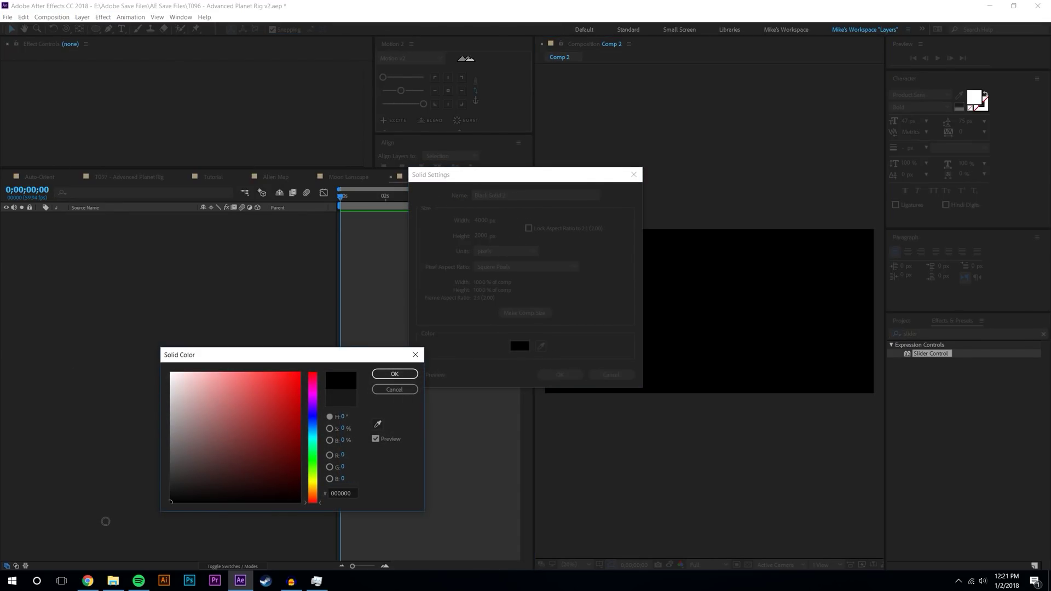
{"action": "left_click", "coordinate": [403, 373]}
{"action": "left_click", "coordinate": [558, 374]}
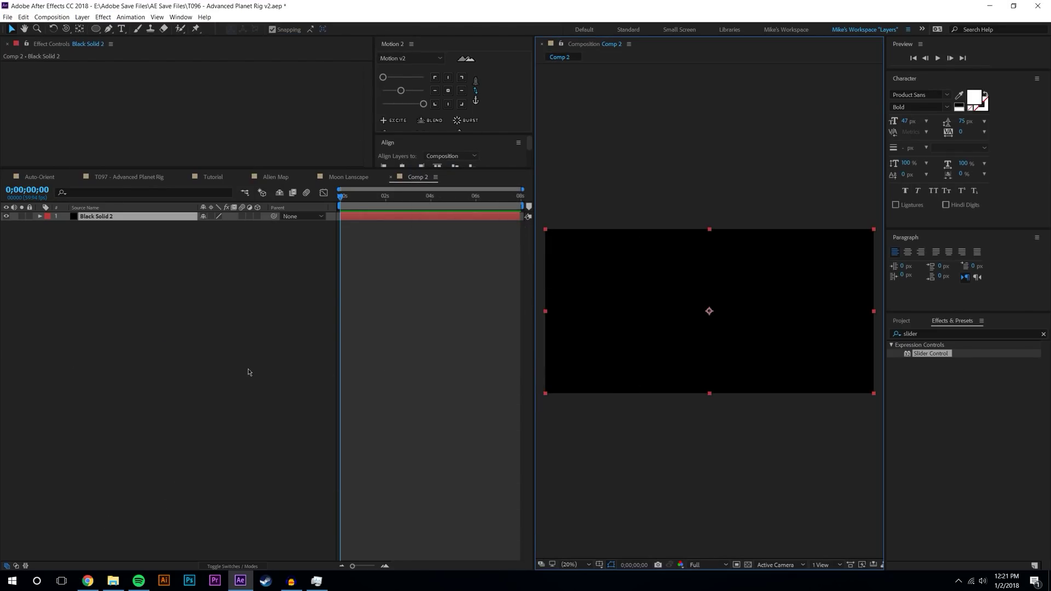
Add a white solid layer above the black one
{"action": "left_click", "coordinate": [81, 17]}
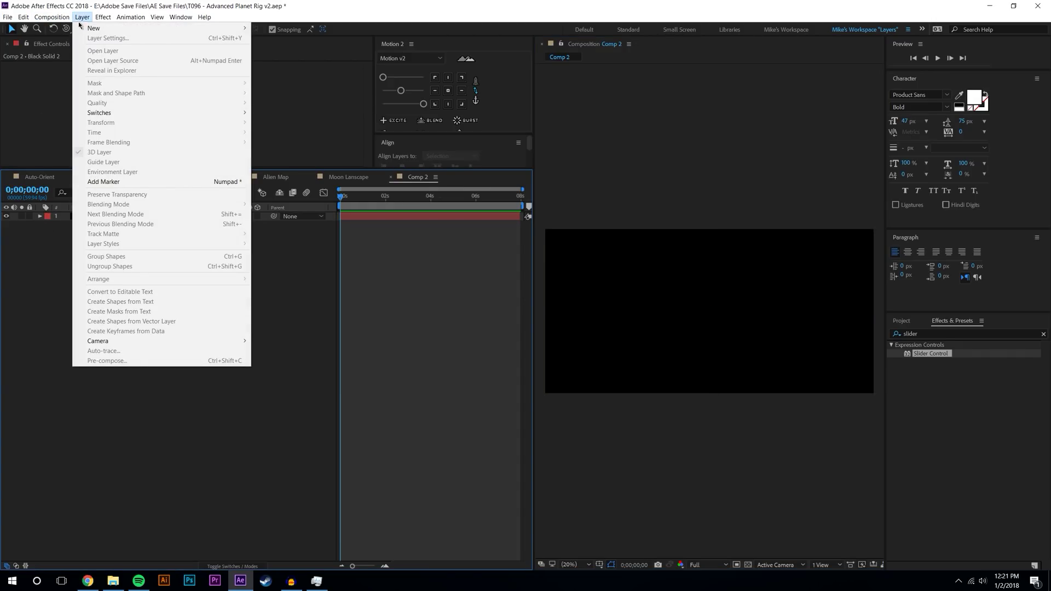
{"action": "mouse_move", "coordinate": [93, 28]}
{"action": "left_click", "coordinate": [274, 38]}
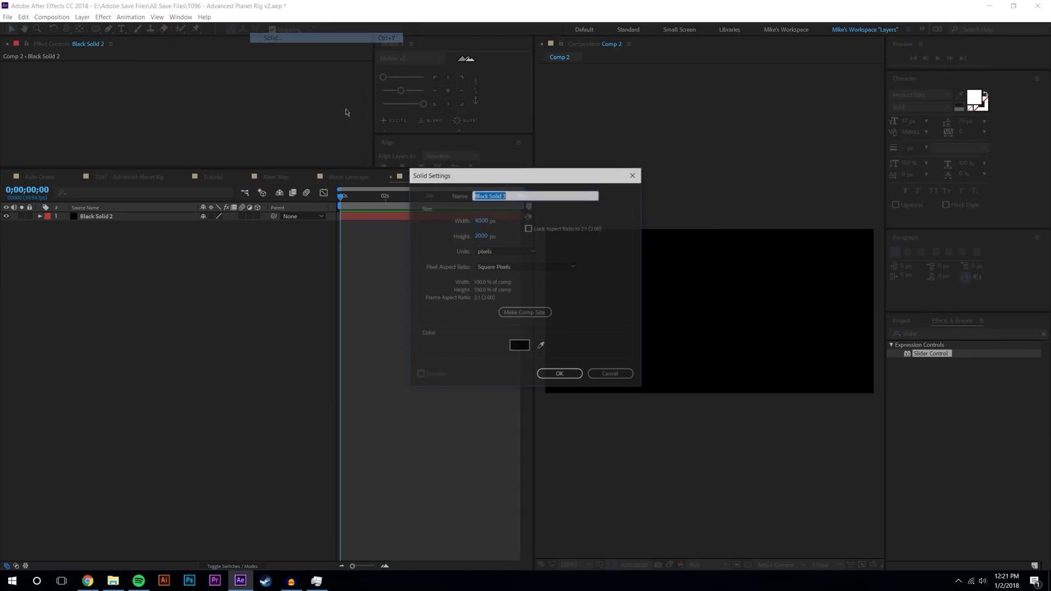
{"action": "left_click", "coordinate": [519, 345]}
{"action": "left_click", "coordinate": [171, 373]}
{"action": "left_click", "coordinate": [415, 374]}
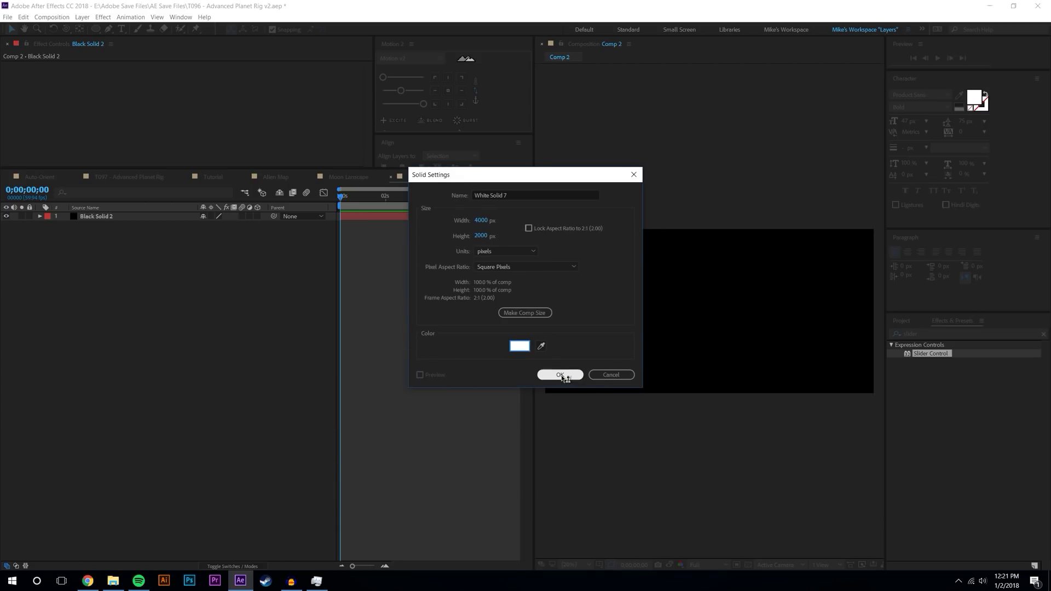
{"action": "left_click", "coordinate": [559, 374]}
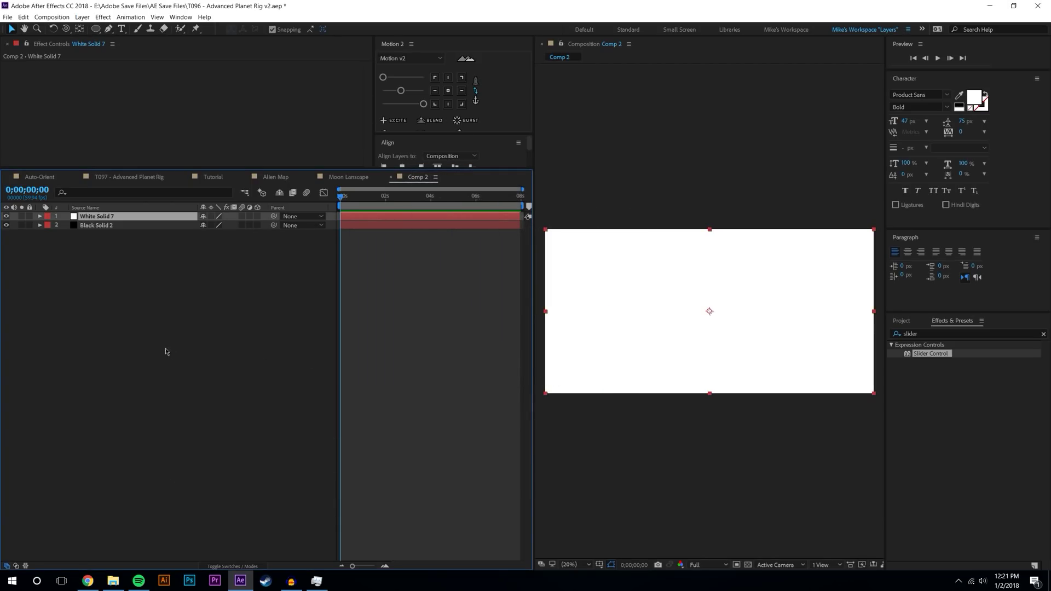
{"action": "right_click", "coordinate": [90, 217]}
Add a mask to White Solid 7 and drag its edges inward into a smaller centred rectangle
{"action": "mouse_move", "coordinate": [116, 211]}
{"action": "left_click", "coordinate": [237, 206]}
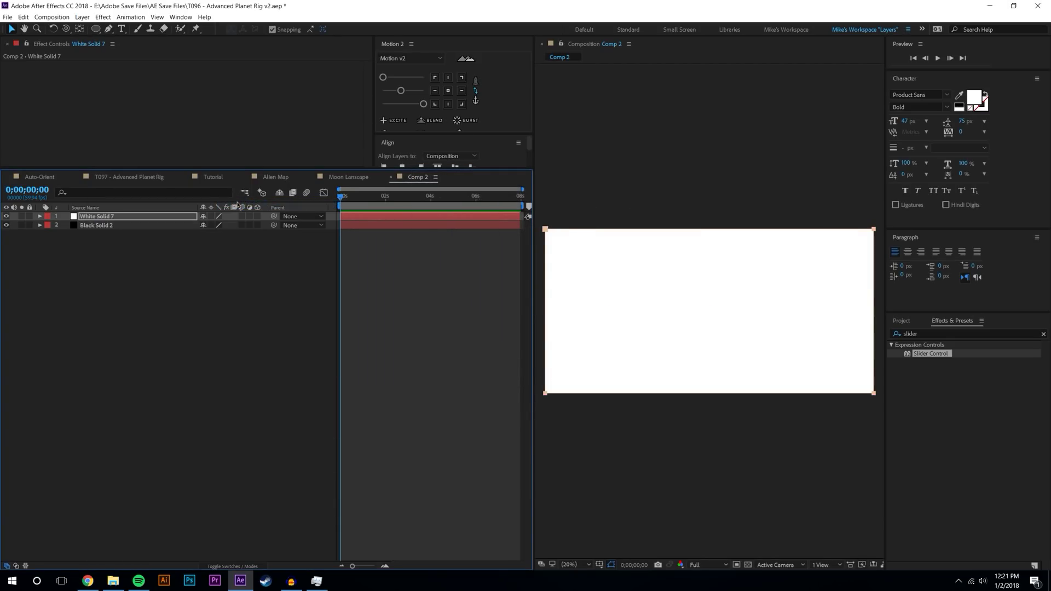
{"action": "left_click_drag", "start_coordinate": [549, 285], "coordinate": [573, 285]}
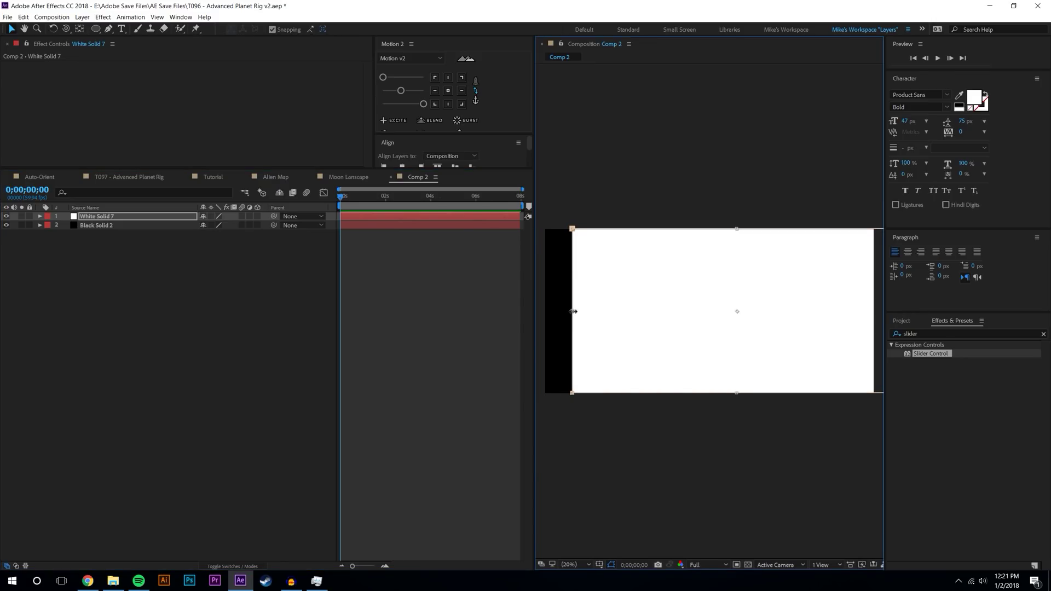
{"action": "left_click_drag", "start_coordinate": [573, 311], "coordinate": [684, 314]}
{"action": "left_click_drag", "start_coordinate": [770, 312], "coordinate": [706, 312]}
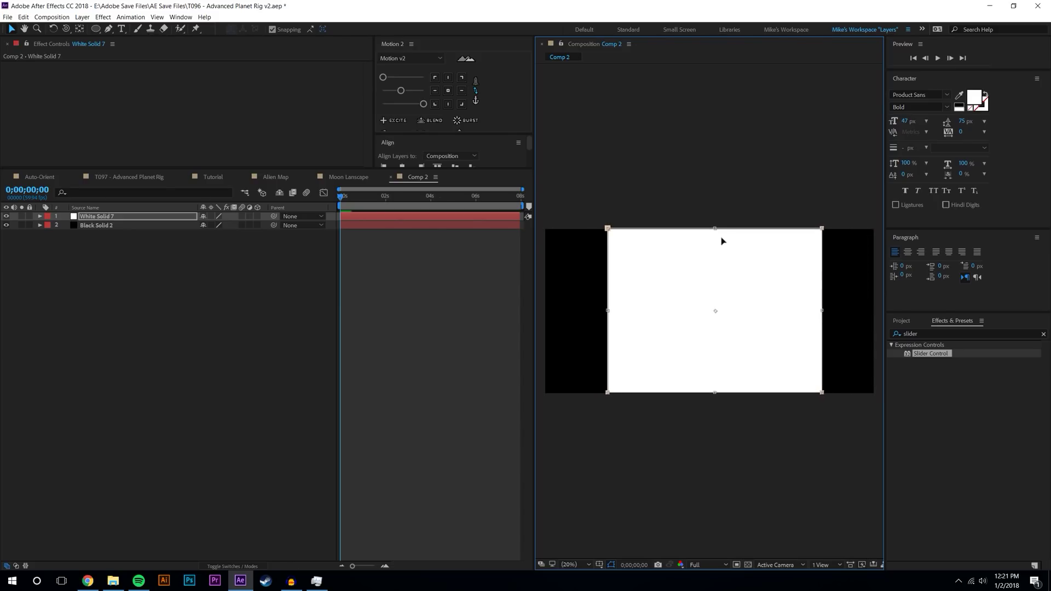
{"action": "left_click_drag", "start_coordinate": [715, 230], "coordinate": [716, 246]}
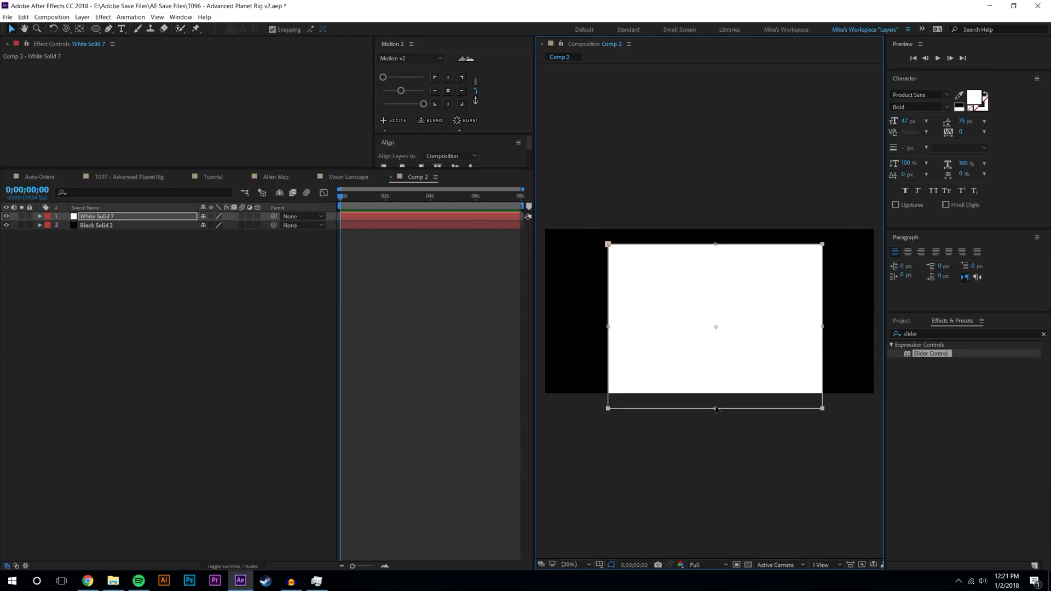
{"action": "left_click_drag", "start_coordinate": [715, 408], "coordinate": [715, 371]}
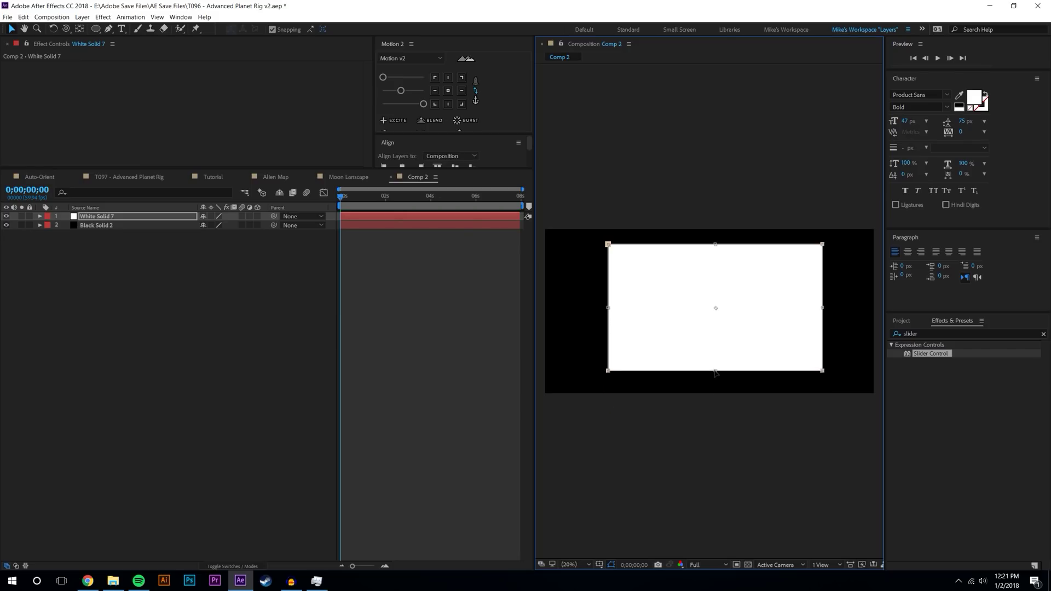
{"action": "left_click_drag", "start_coordinate": [715, 245], "coordinate": [716, 251]}
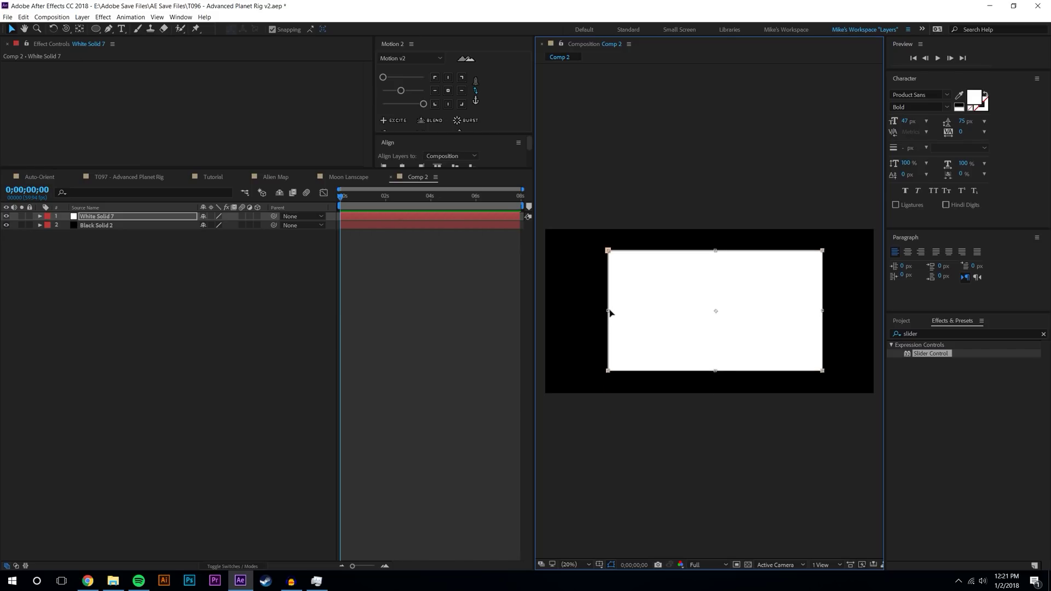
{"action": "mouse_move", "coordinate": [607, 311]}
{"action": "left_mouse_down"}
{"action": "mouse_move", "coordinate": [628, 311]}
{"action": "mouse_move", "coordinate": [620, 311]}
{"action": "left_mouse_up"}
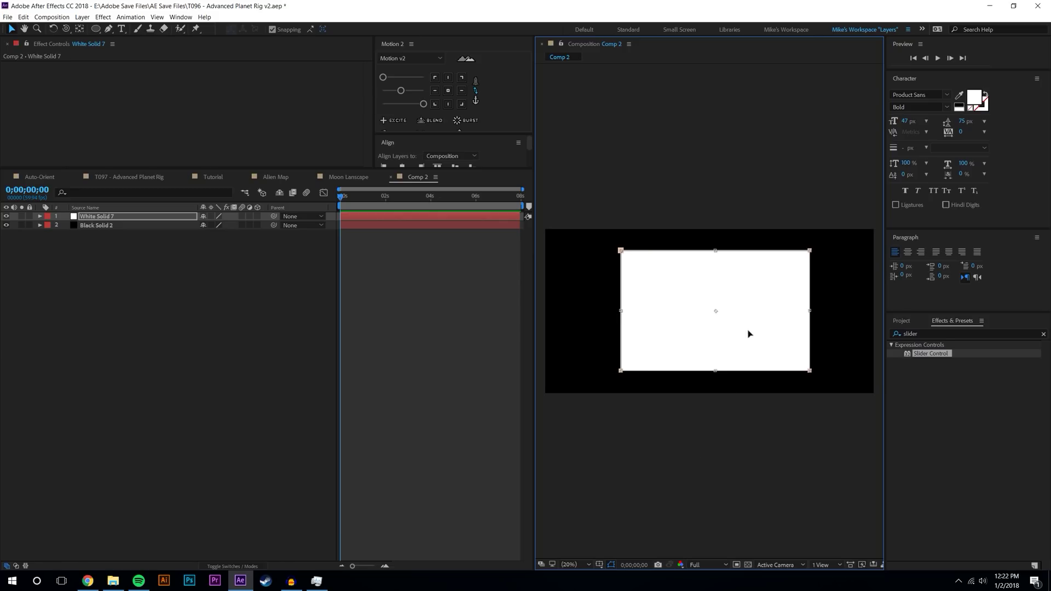
Expand White Solid 7's Mask 1 and raise its Mask Feather to soften the edges
{"action": "left_click", "coordinate": [206, 343]}
{"action": "left_click", "coordinate": [40, 216]}
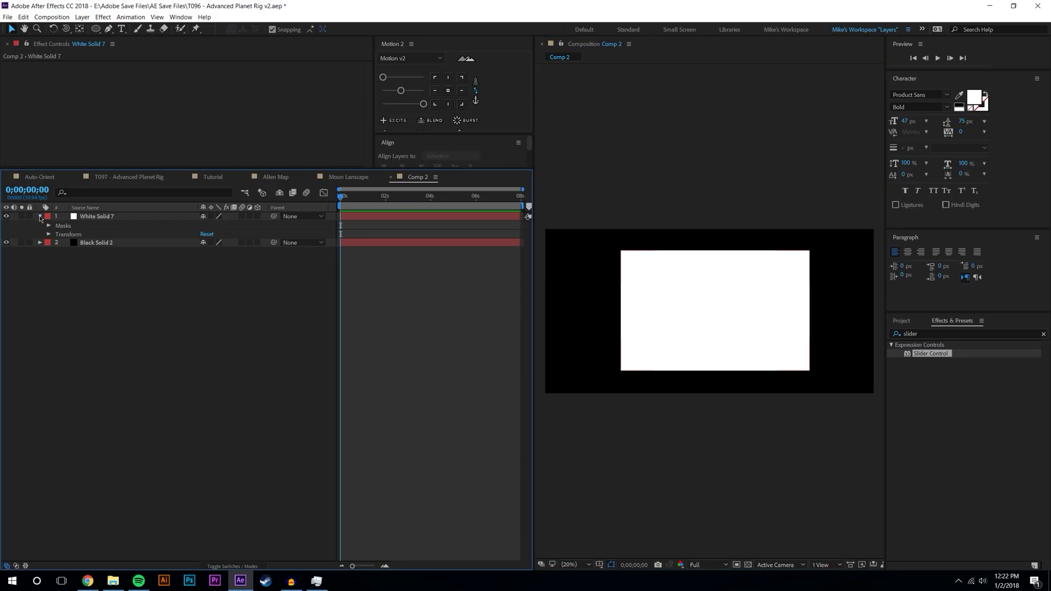
{"action": "left_click", "coordinate": [49, 226]}
{"action": "left_click", "coordinate": [58, 234]}
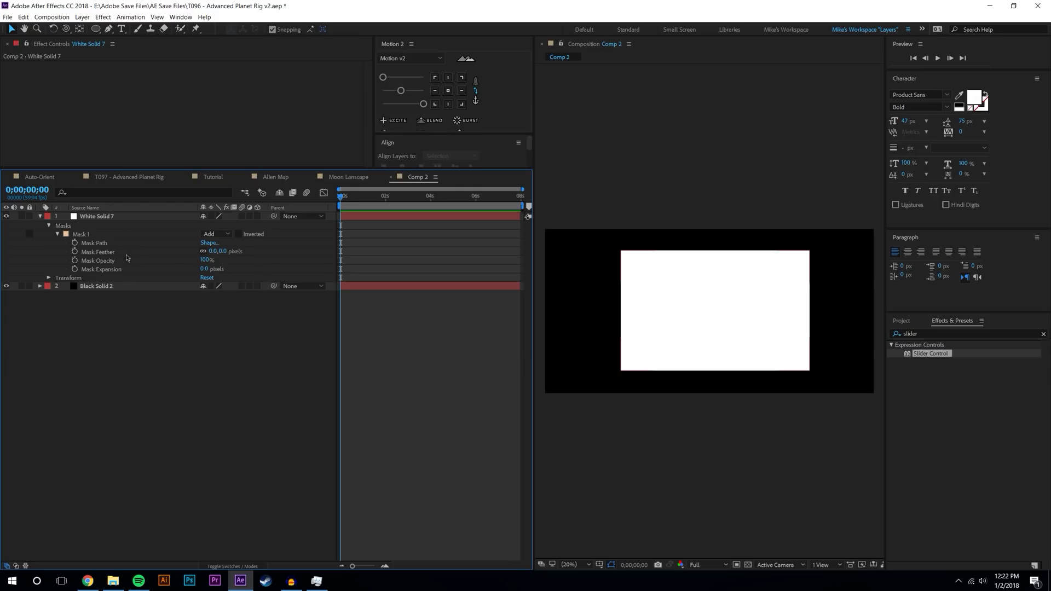
{"action": "left_click_drag", "start_coordinate": [218, 252], "coordinate": [571, 303]}
{"action": "left_click", "coordinate": [223, 388]}
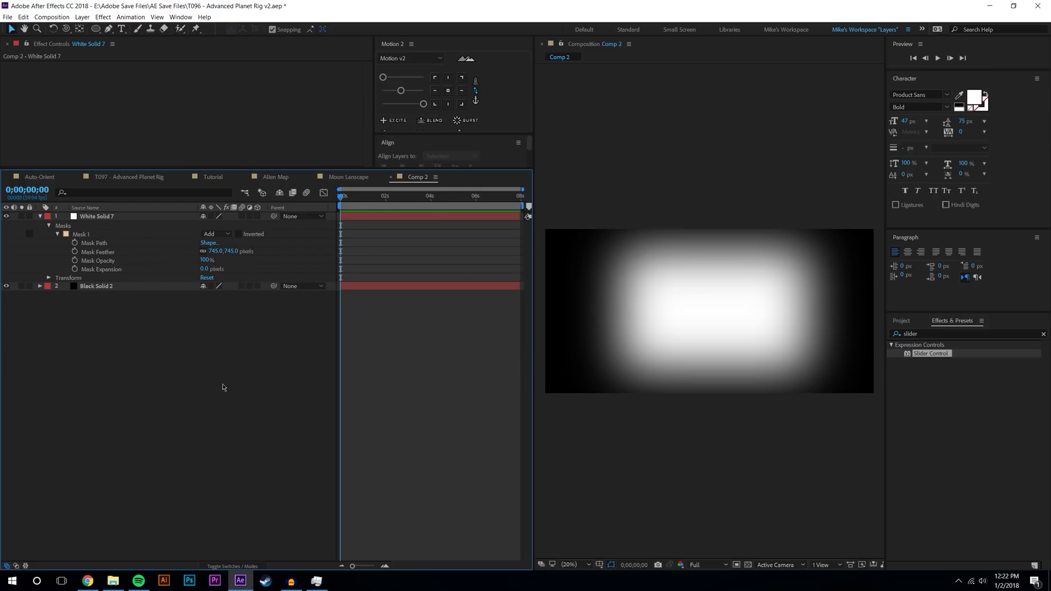
Squash the whole mask shape vertically to flatten the glow
{"action": "left_click", "coordinate": [117, 245]}
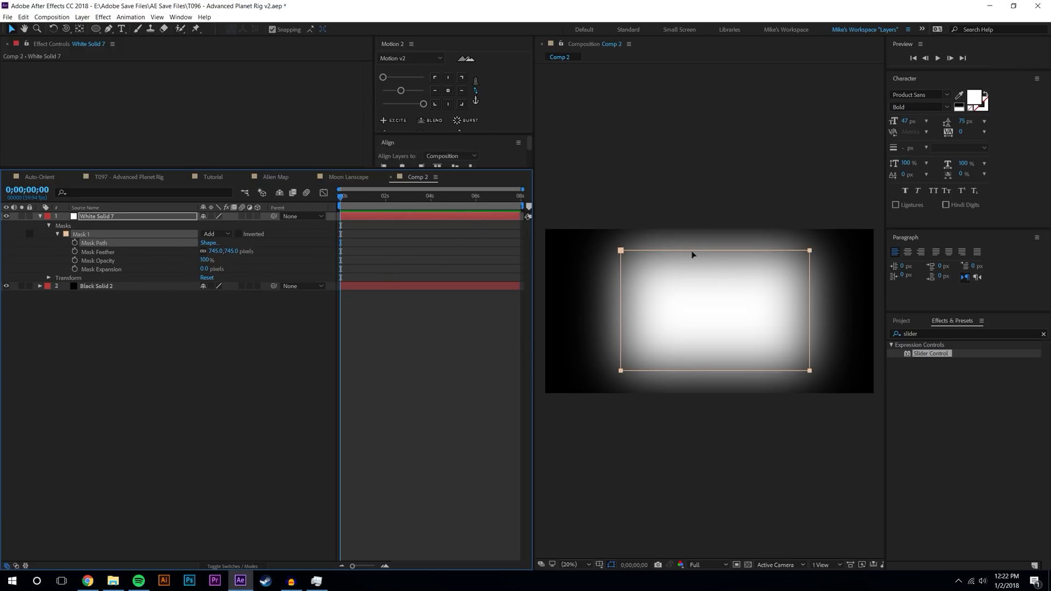
{"action": "left_click", "coordinate": [719, 275]}
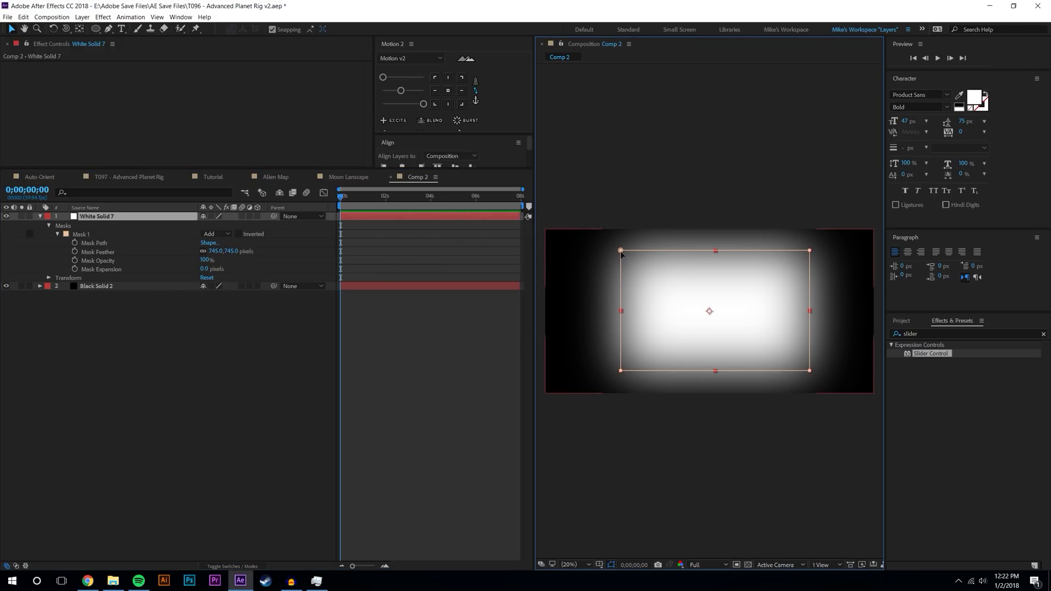
{"action": "left_click", "coordinate": [702, 252]}
{"action": "left_click", "coordinate": [723, 257]}
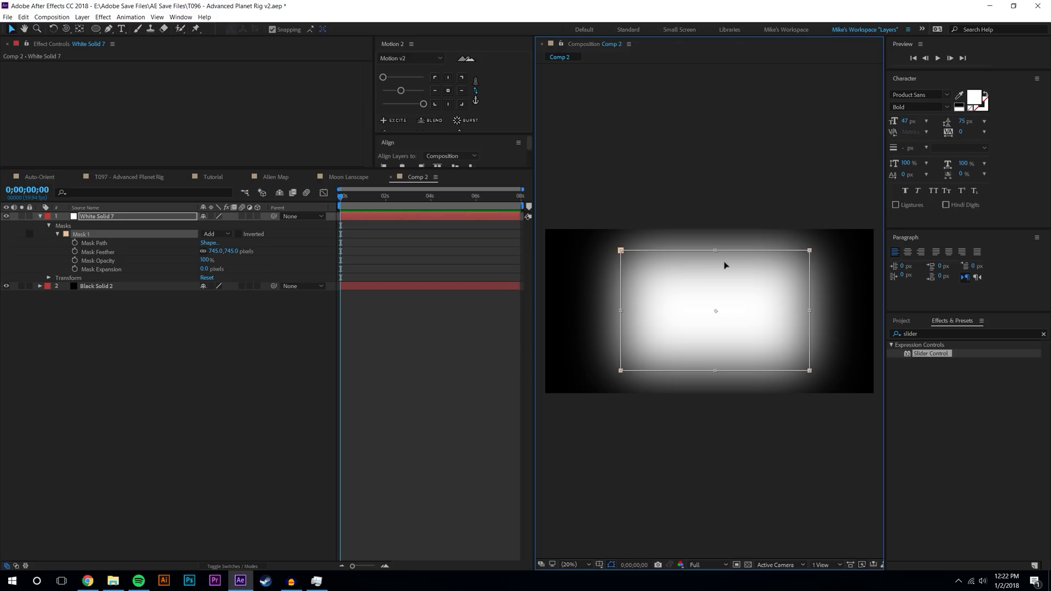
{"action": "left_click_drag", "start_coordinate": [715, 254], "coordinate": [716, 265]}
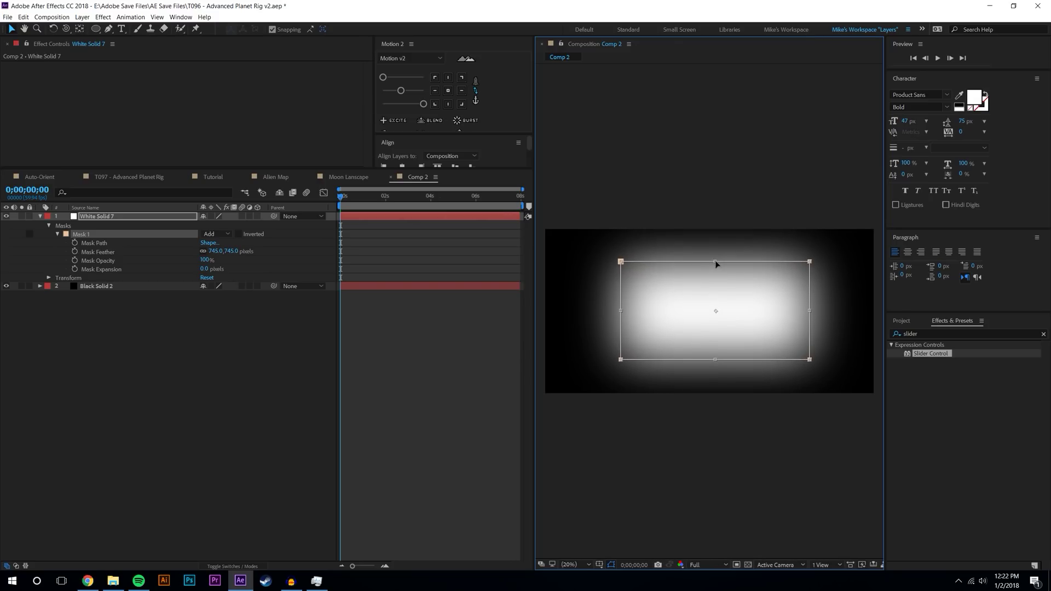
{"action": "left_click", "coordinate": [238, 458]}
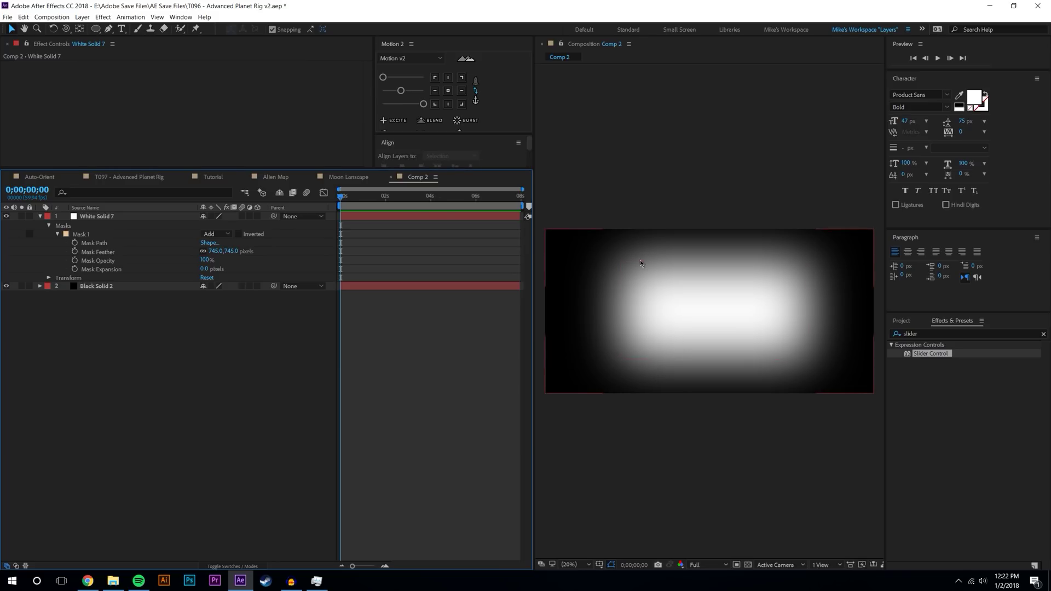
Lower the mask feather to 467 pixels and deselect to judge the glow
{"action": "left_click_drag", "start_coordinate": [224, 251], "coordinate": [194, 278]}
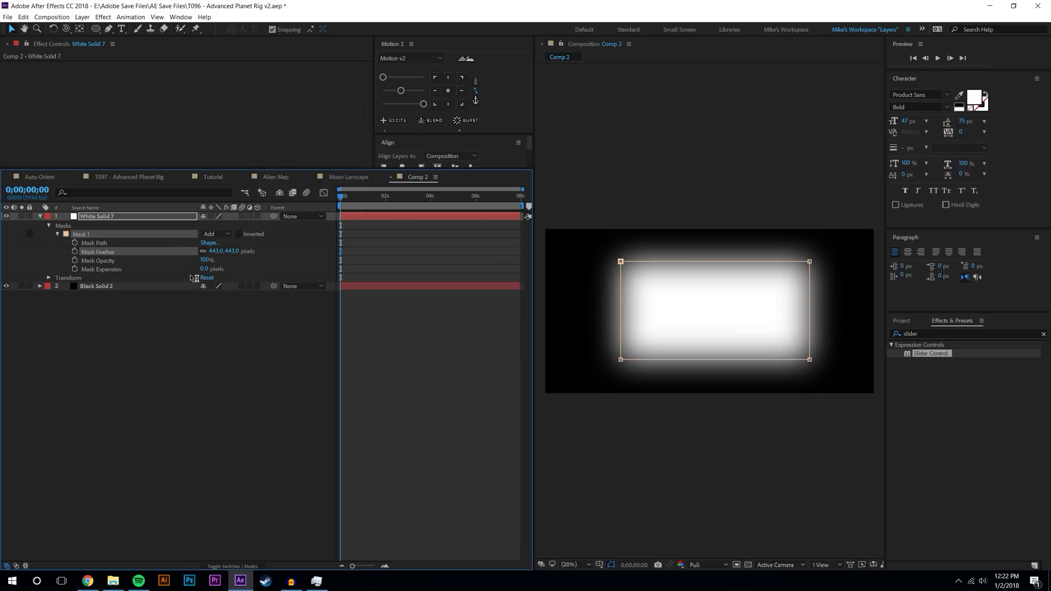
{"action": "mouse_move", "coordinate": [245, 251]}
{"action": "left_mouse_down"}
{"action": "mouse_move", "coordinate": [226, 252]}
{"action": "mouse_move", "coordinate": [252, 252]}
{"action": "left_mouse_up"}
{"action": "left_click", "coordinate": [214, 376]}
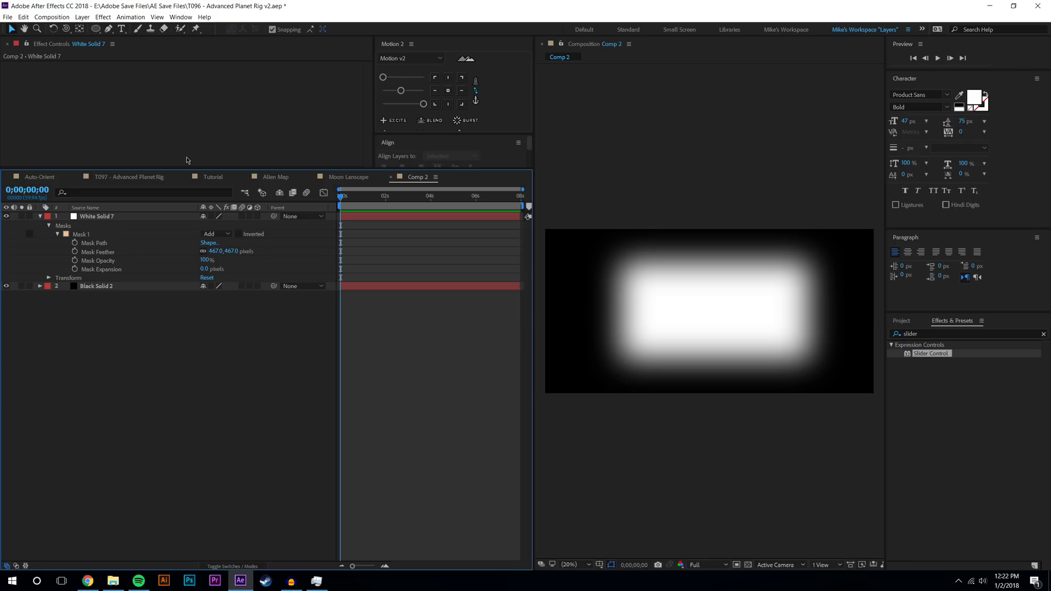
Rename Comp 2 to 'Shadow' and drop it into the Tutorial composition as the top layer
{"action": "left_click", "coordinate": [212, 176]}
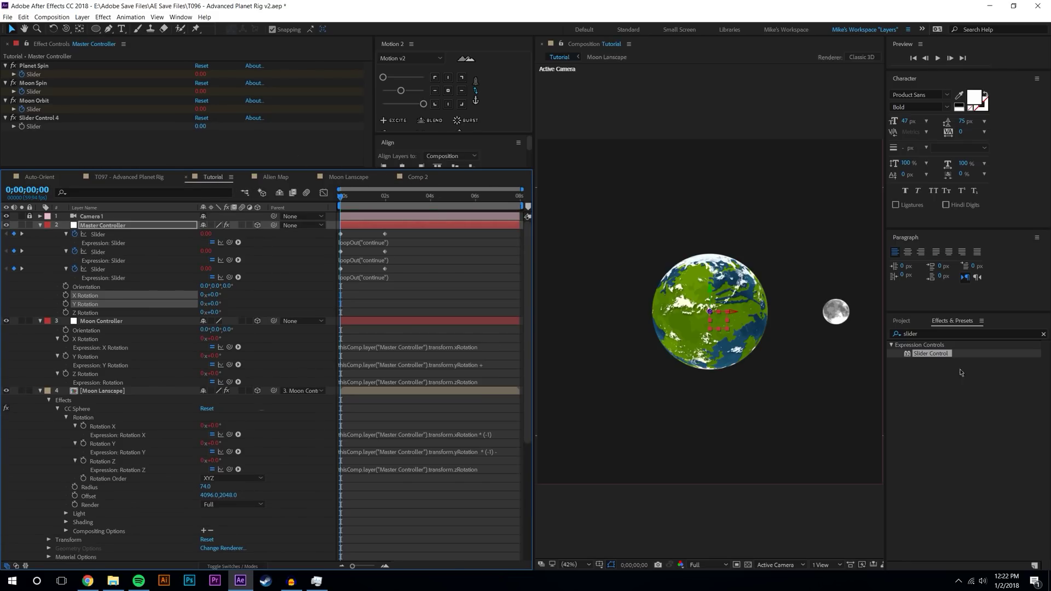
{"action": "left_click", "coordinate": [901, 321]}
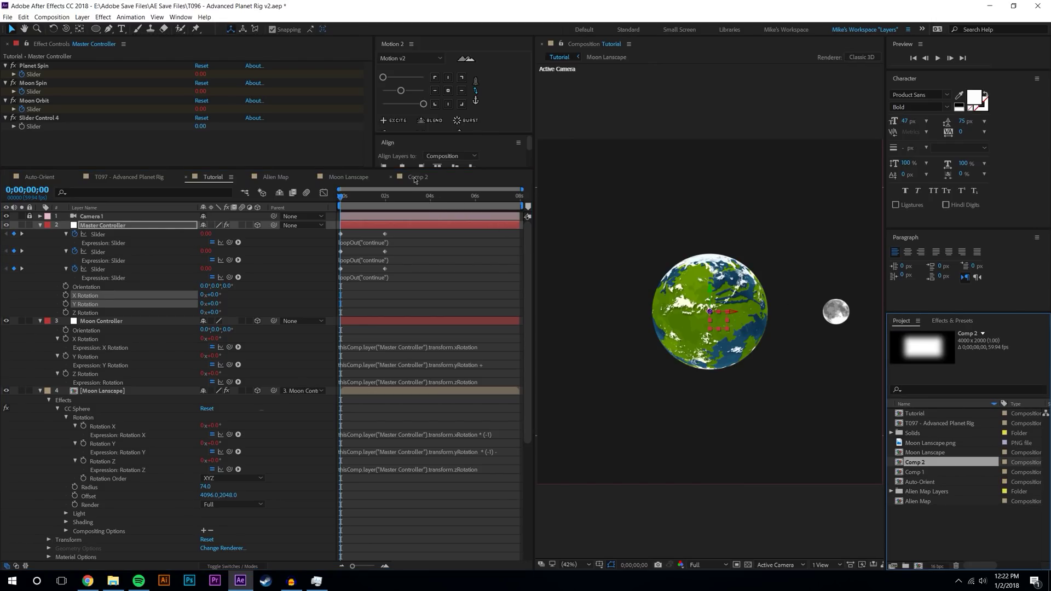
{"action": "double_click", "coordinate": [914, 461]}
{"action": "left_click", "coordinate": [52, 17]}
{"action": "left_click", "coordinate": [50, 40]}
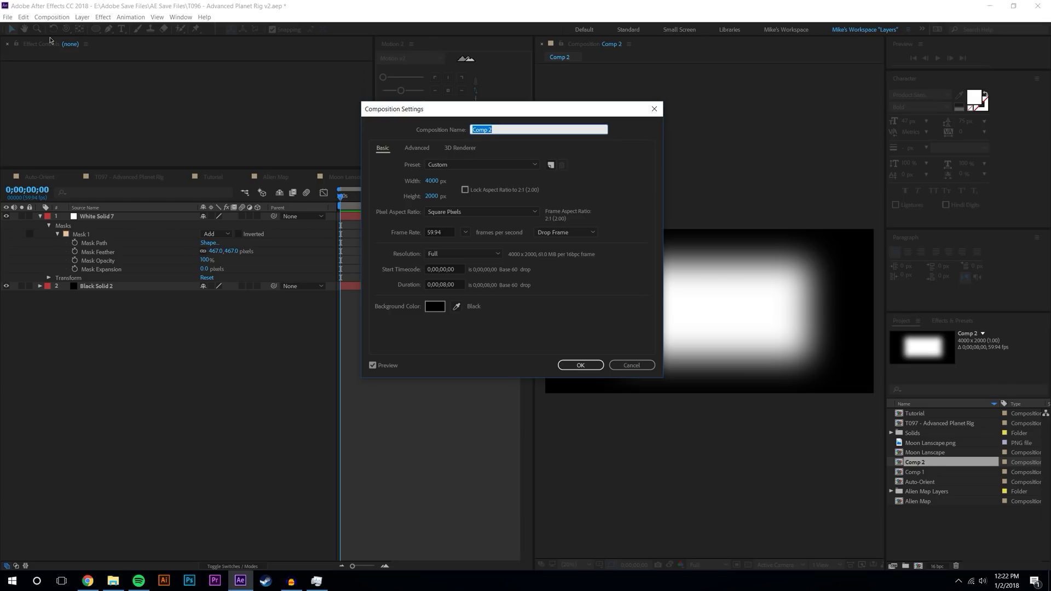
{"action": "type", "text": "Shadow"}
{"action": "key", "text": "Return"}
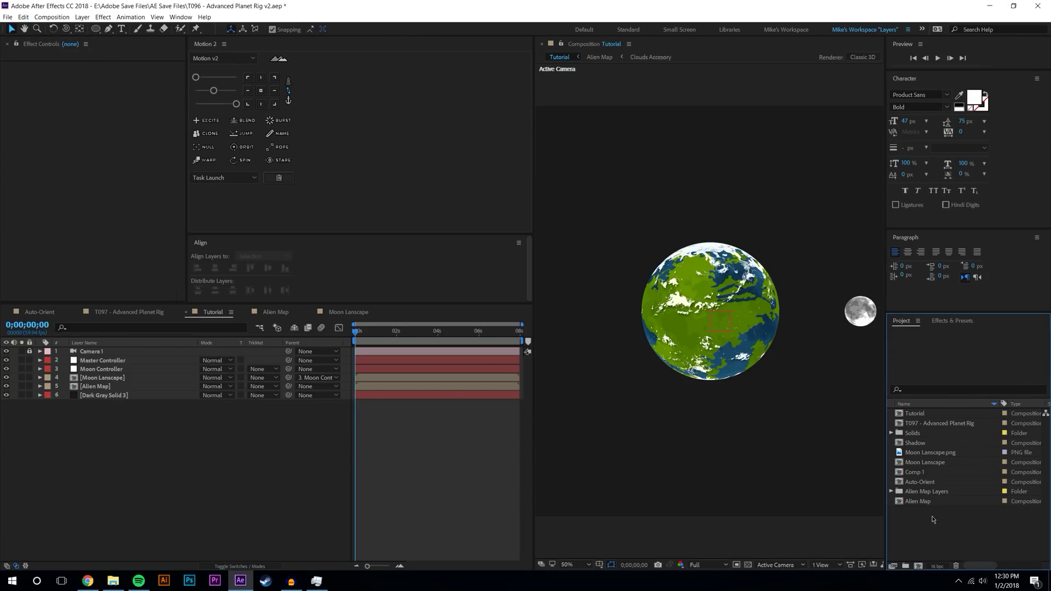
{"action": "left_click_drag", "start_coordinate": [916, 442], "coordinate": [711, 312]}
Find CC Sphere in Effects & Presets and apply it to the Shadow layer
{"action": "key", "text": "comma"}
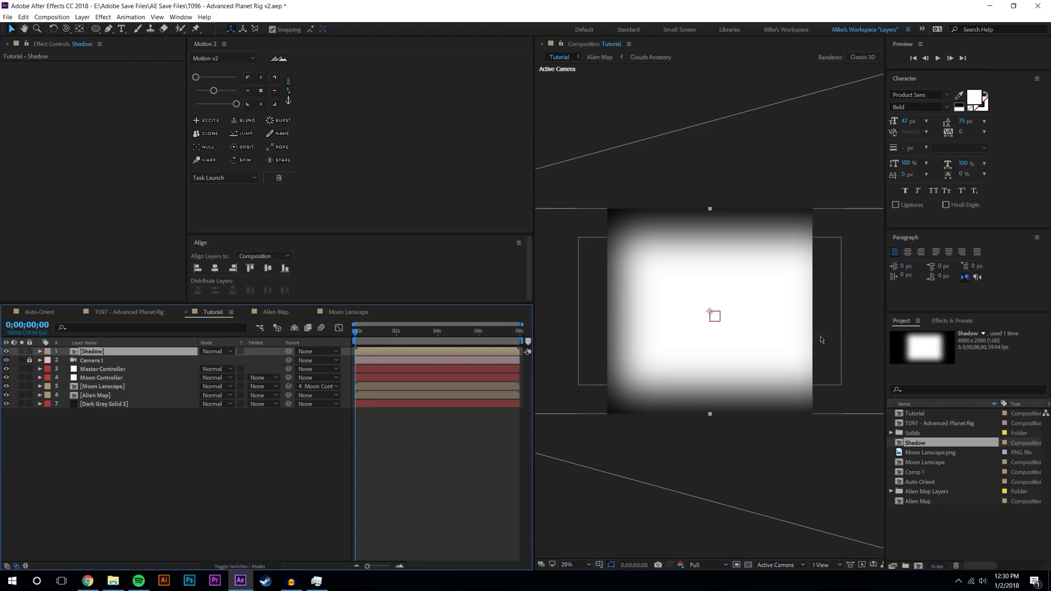
{"action": "left_click", "coordinate": [953, 322]}
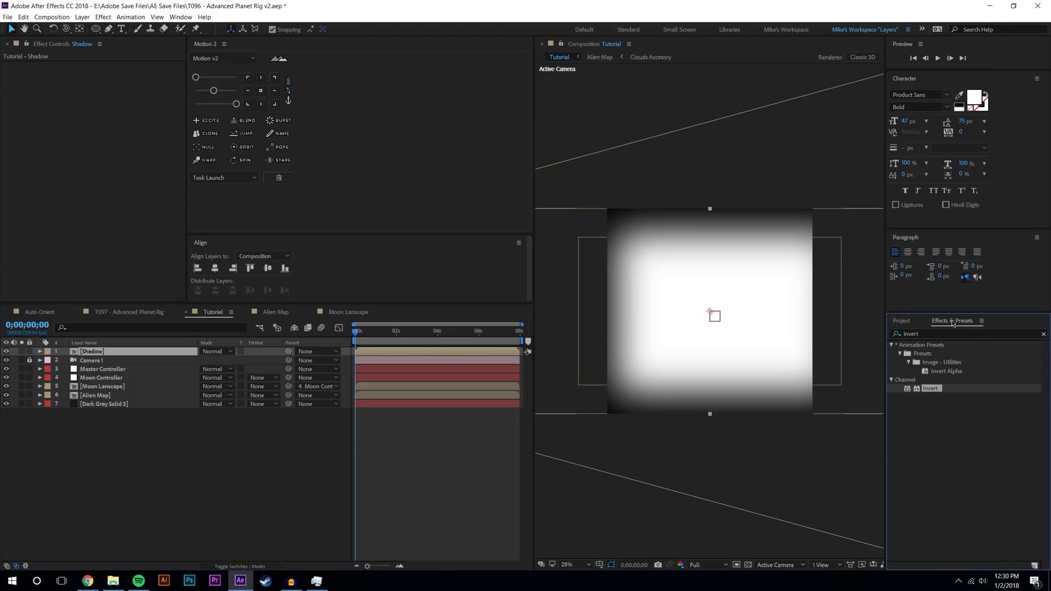
{"action": "left_click", "coordinate": [944, 335]}
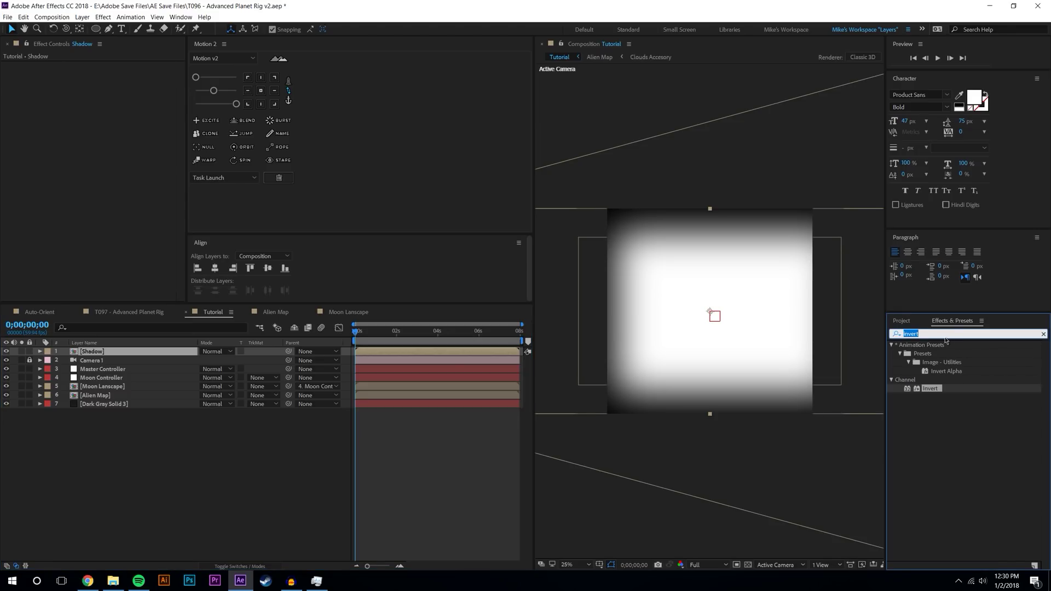
{"action": "type", "text": "cc sphere"}
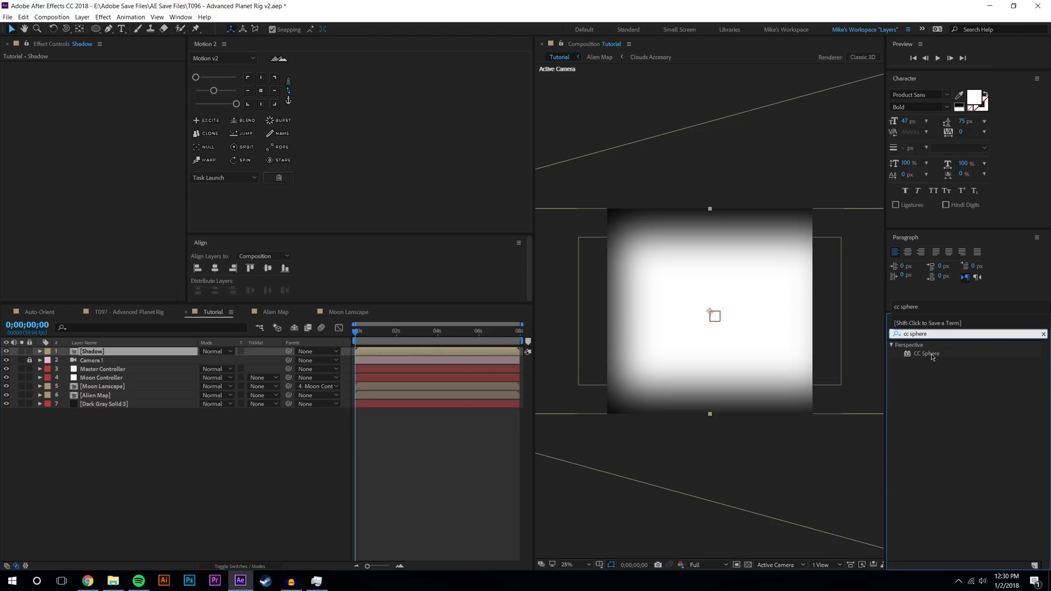
{"action": "left_click_drag", "start_coordinate": [932, 357], "coordinate": [761, 330]}
{"action": "key", "text": "period"}
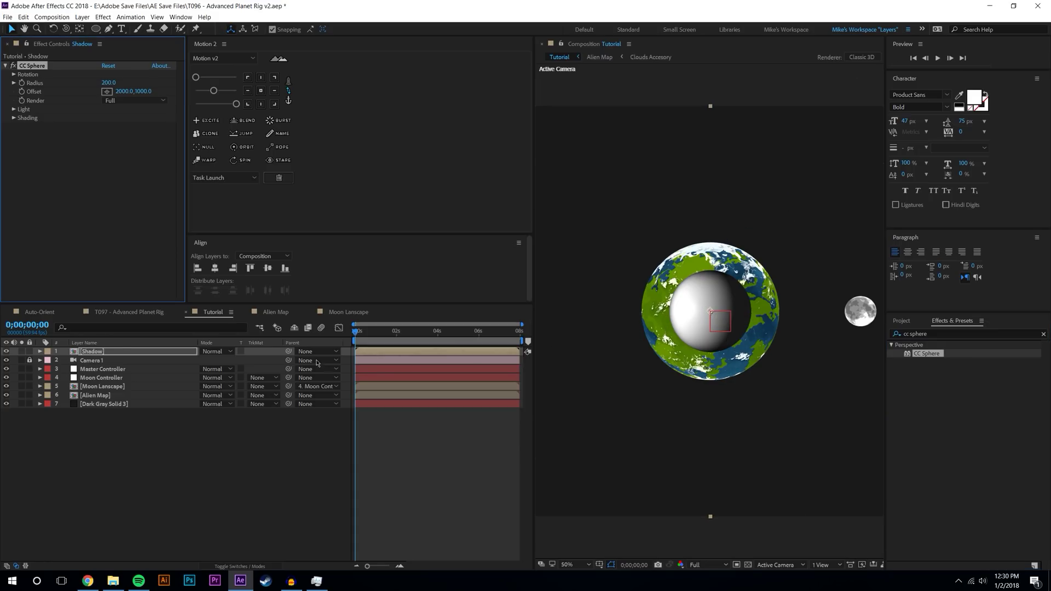
Set the Shadow layer's CC Sphere Radius to 336.5 so it covers the planet
{"action": "left_click", "coordinate": [100, 396]}
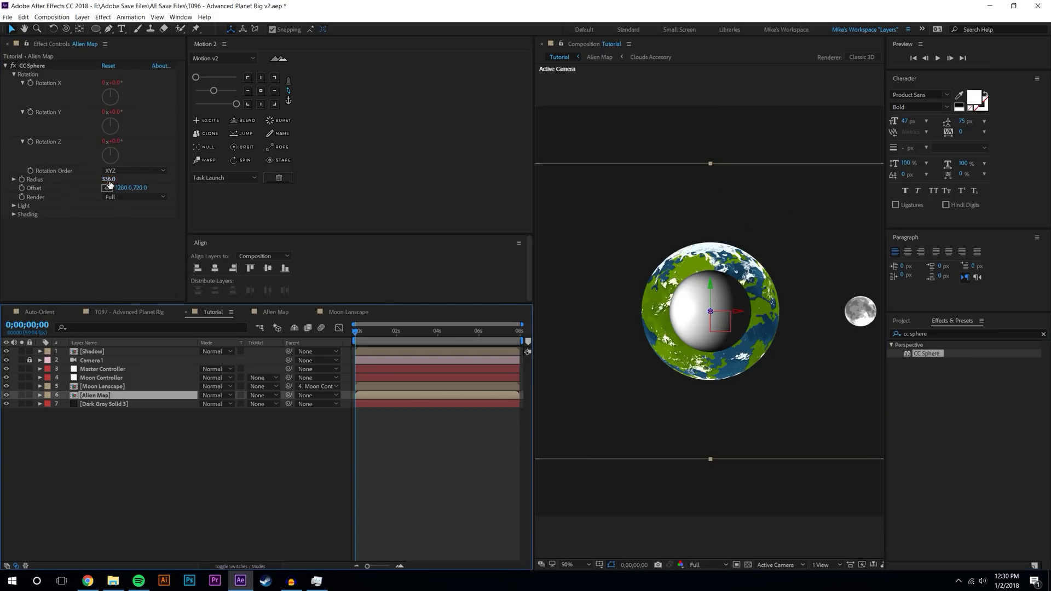
{"action": "left_click", "coordinate": [100, 352]}
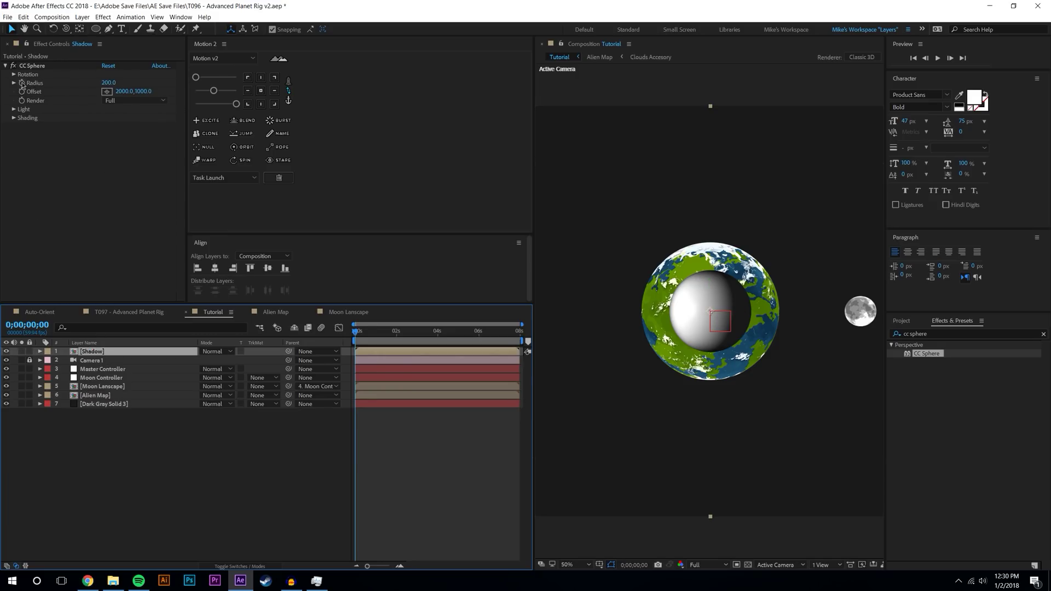
{"action": "left_click", "coordinate": [108, 82]}
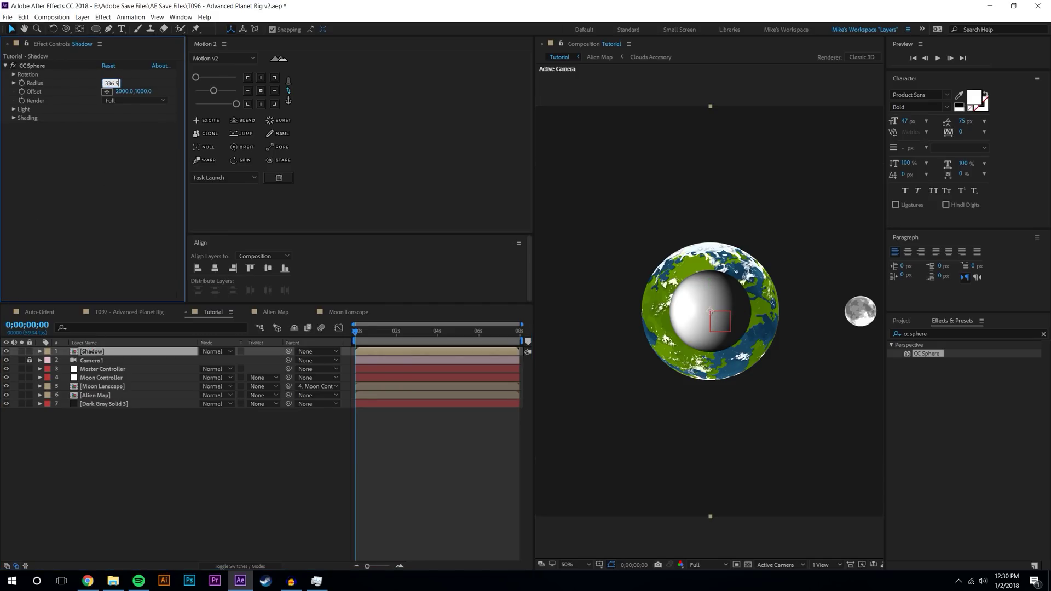
{"action": "type", "text": "336.5"}
{"action": "key", "text": "Return"}
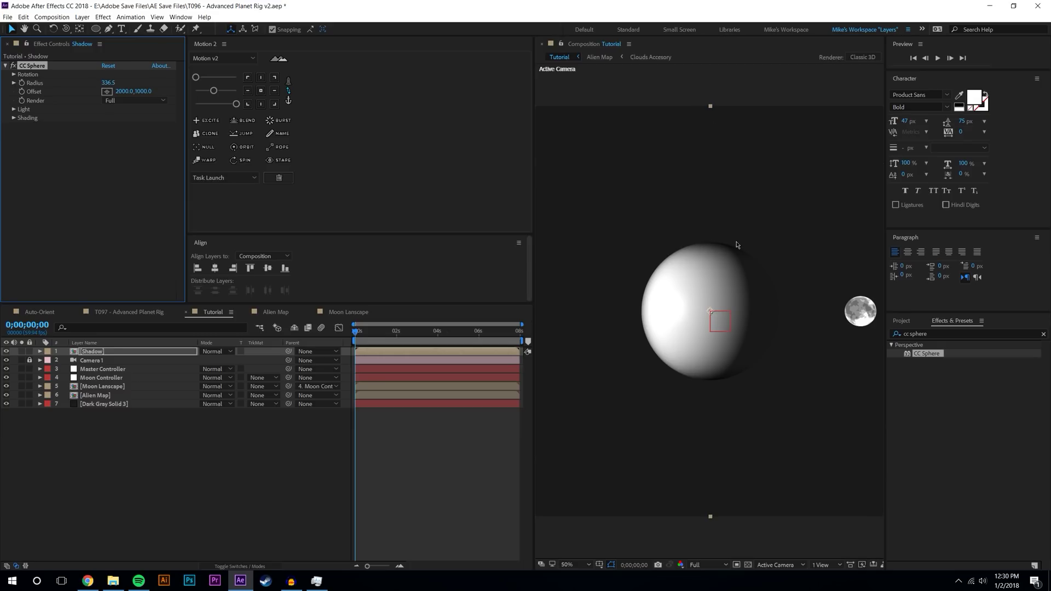
{"action": "left_click", "coordinate": [15, 109]}
Set the Shadow sphere's Light Intensity to 0 and raise Ambient to 88
{"action": "left_click", "coordinate": [14, 173]}
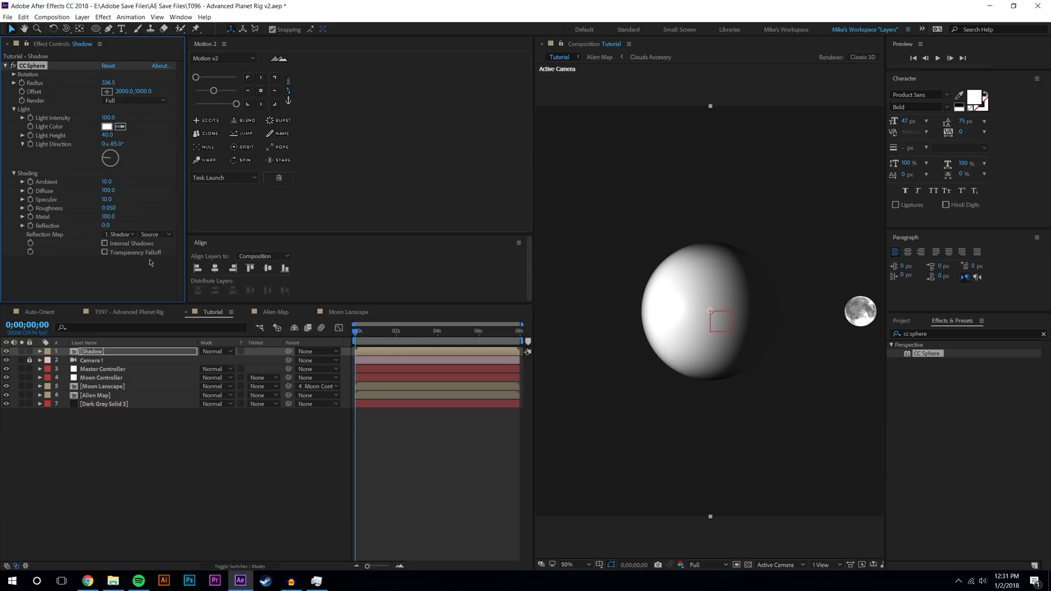
{"action": "left_click", "coordinate": [106, 118]}
{"action": "type", "text": "0"}
{"action": "key", "text": "Return"}
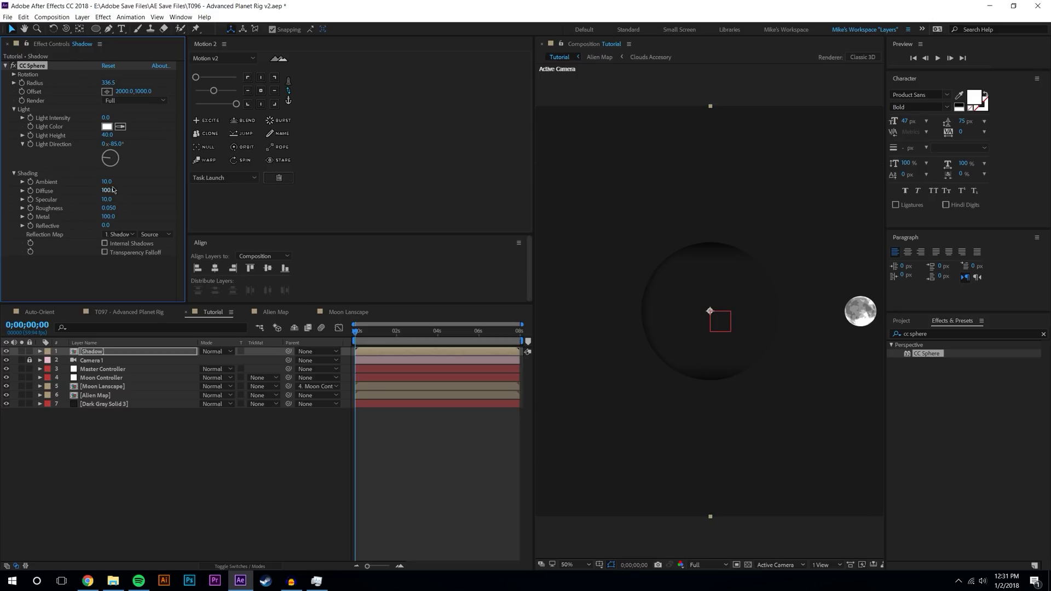
{"action": "left_click_drag", "start_coordinate": [106, 181], "coordinate": [150, 179]}
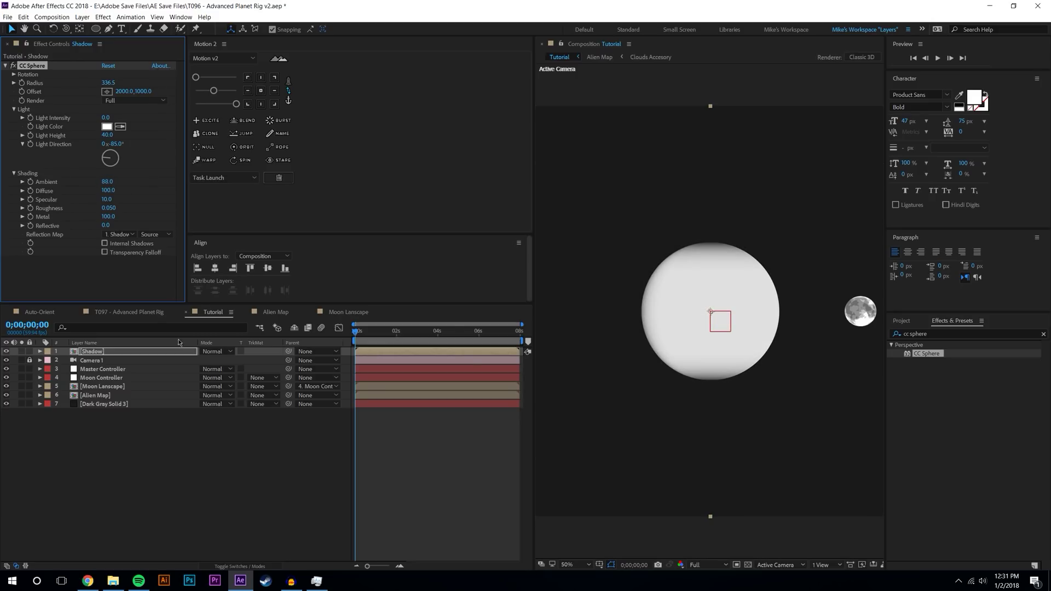
Switch the Shadow layer to Hard Light blending and place it just above Alien Map
{"action": "left_click", "coordinate": [172, 465]}
{"action": "left_click", "coordinate": [214, 351]}
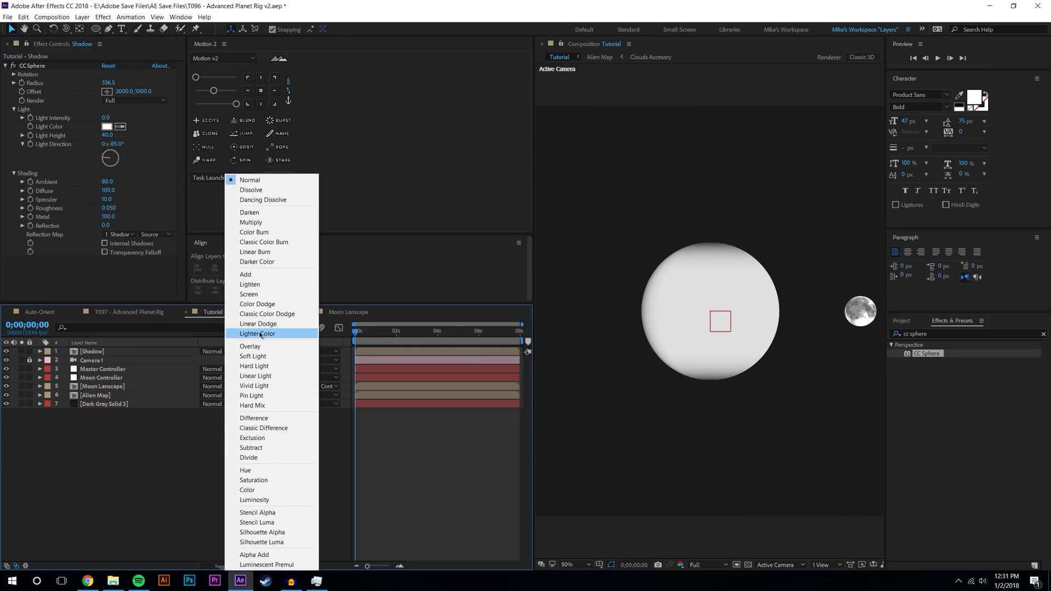
{"action": "left_click", "coordinate": [256, 365]}
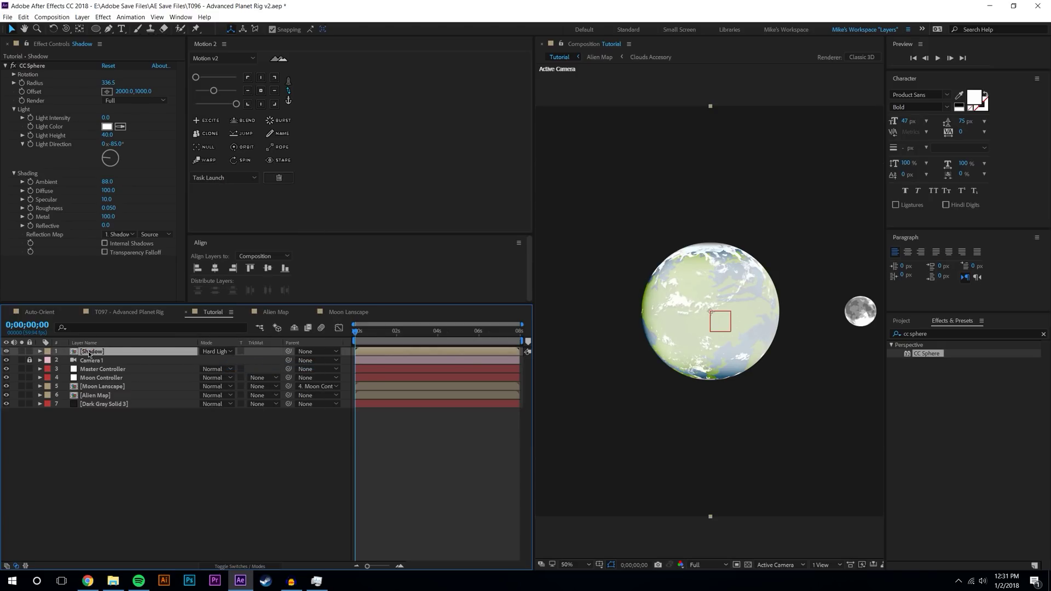
{"action": "left_click_drag", "start_coordinate": [89, 354], "coordinate": [93, 392]}
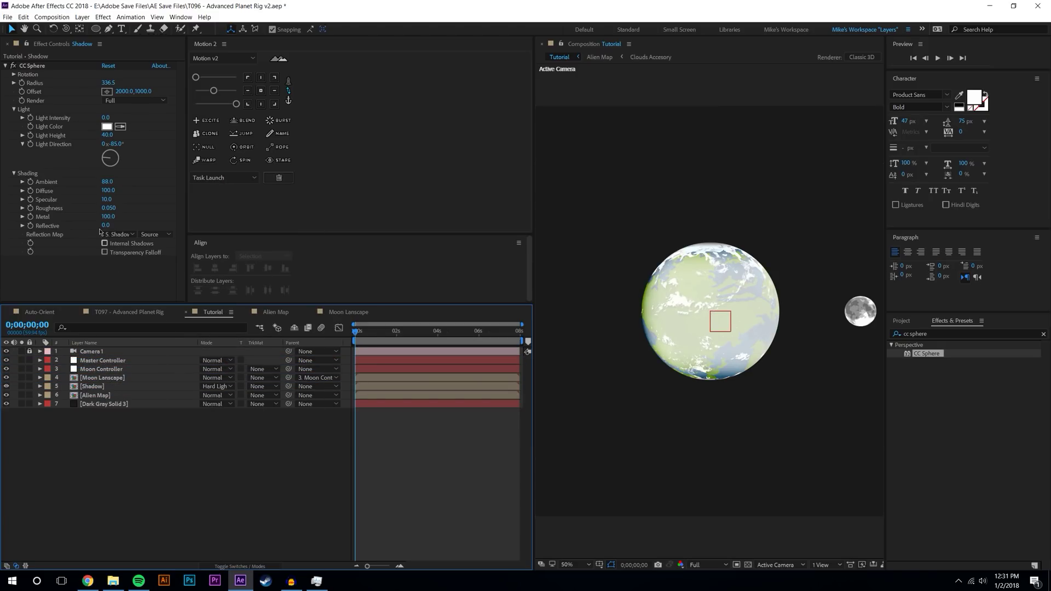
Lower Ambient to 52 and rotate the sphere about 278° on Y to darken the planet's right side
{"action": "left_click_drag", "start_coordinate": [108, 181], "coordinate": [95, 189]}
{"action": "left_click", "coordinate": [136, 475]}
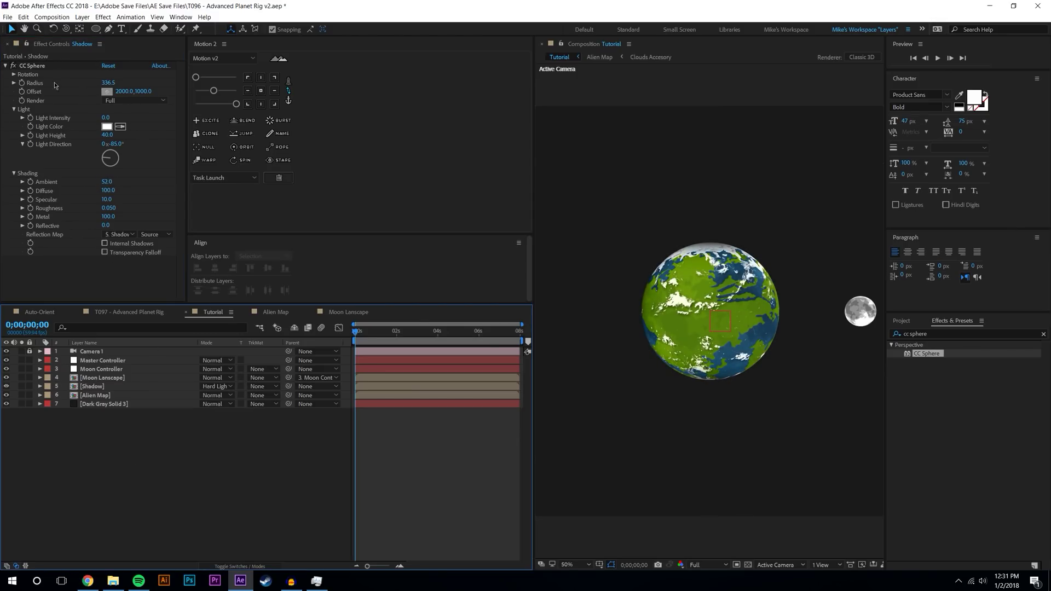
{"action": "left_click", "coordinate": [13, 75]}
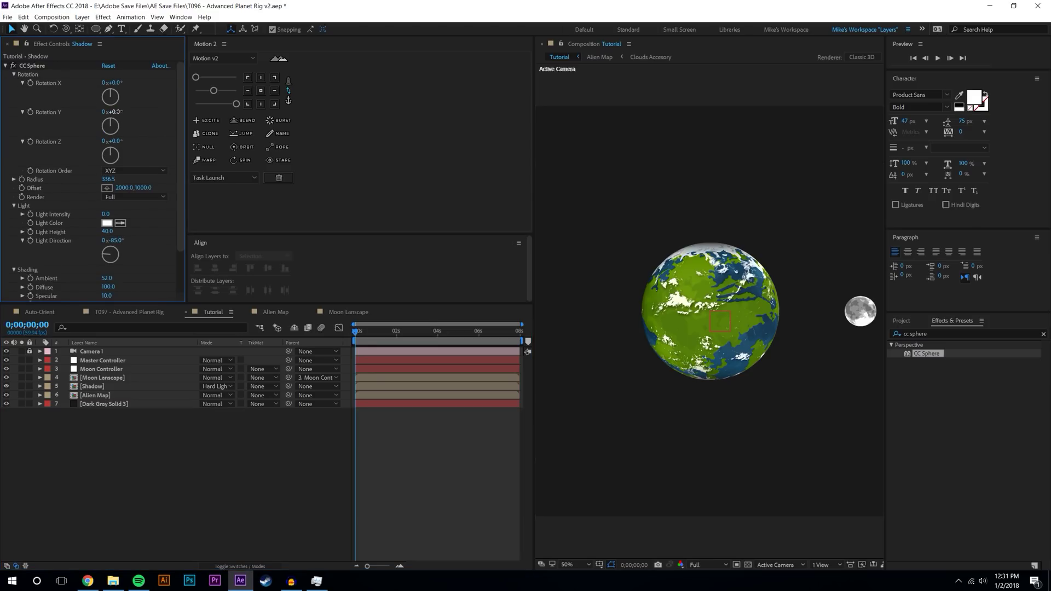
{"action": "left_click_drag", "start_coordinate": [112, 111], "coordinate": [301, 119]}
{"action": "left_click", "coordinate": [273, 496]}
Add a black Fill effect to the Dark Gray Solid 3 background layer
{"action": "left_click", "coordinate": [105, 405]}
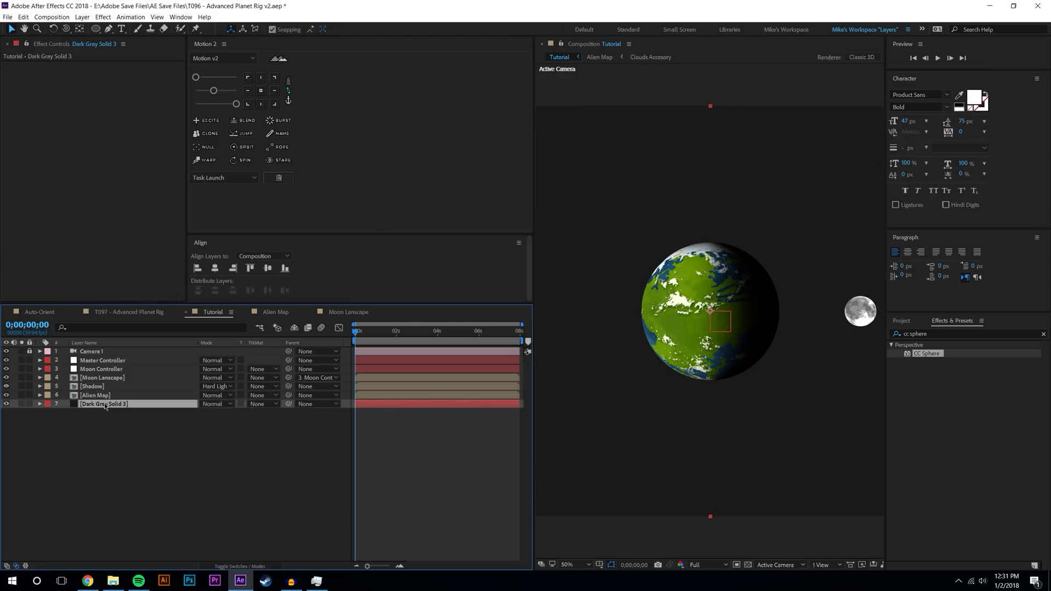
{"action": "left_click", "coordinate": [109, 19]}
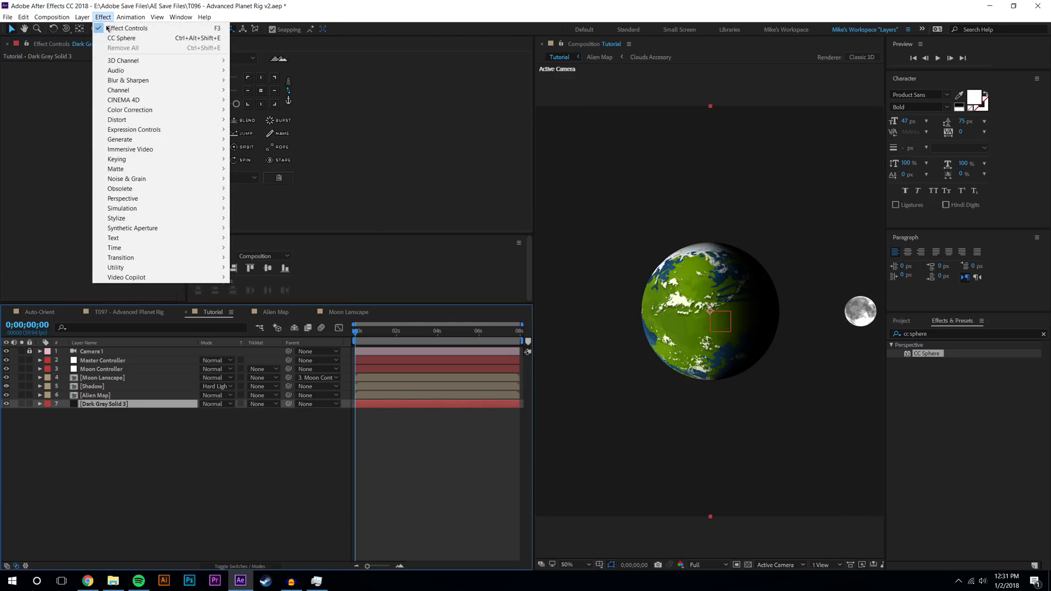
{"action": "mouse_move", "coordinate": [134, 140]}
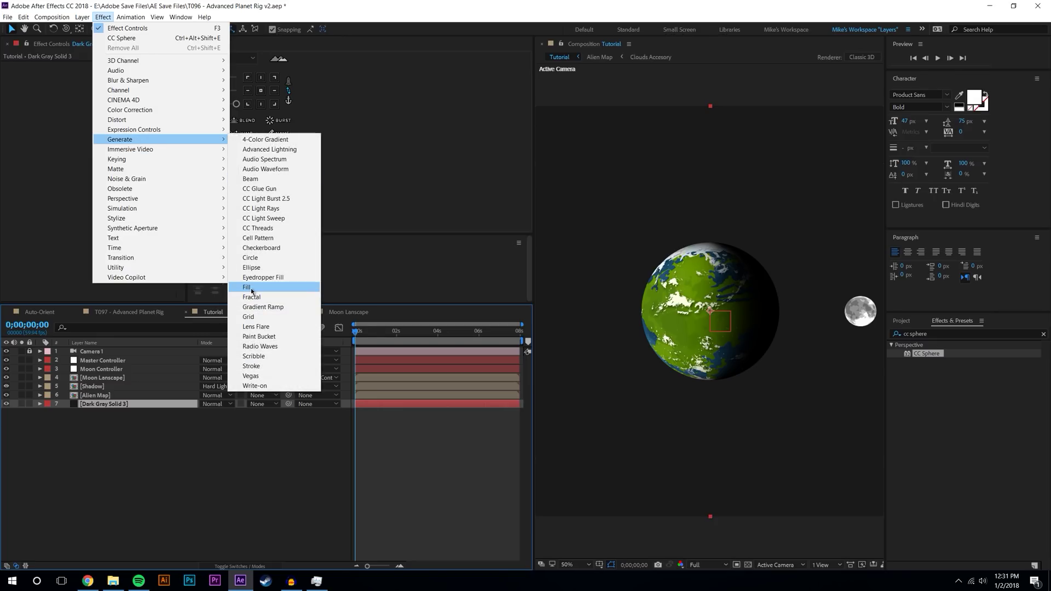
{"action": "left_click", "coordinate": [248, 287]}
{"action": "left_click", "coordinate": [107, 92]}
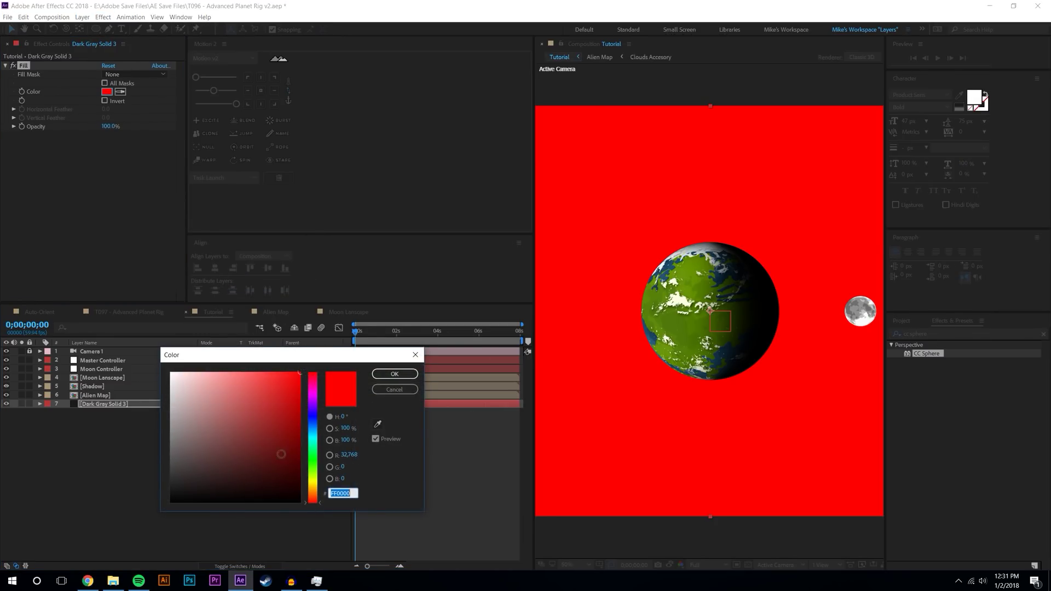
{"action": "left_click", "coordinate": [171, 500]}
{"action": "left_click", "coordinate": [394, 374]}
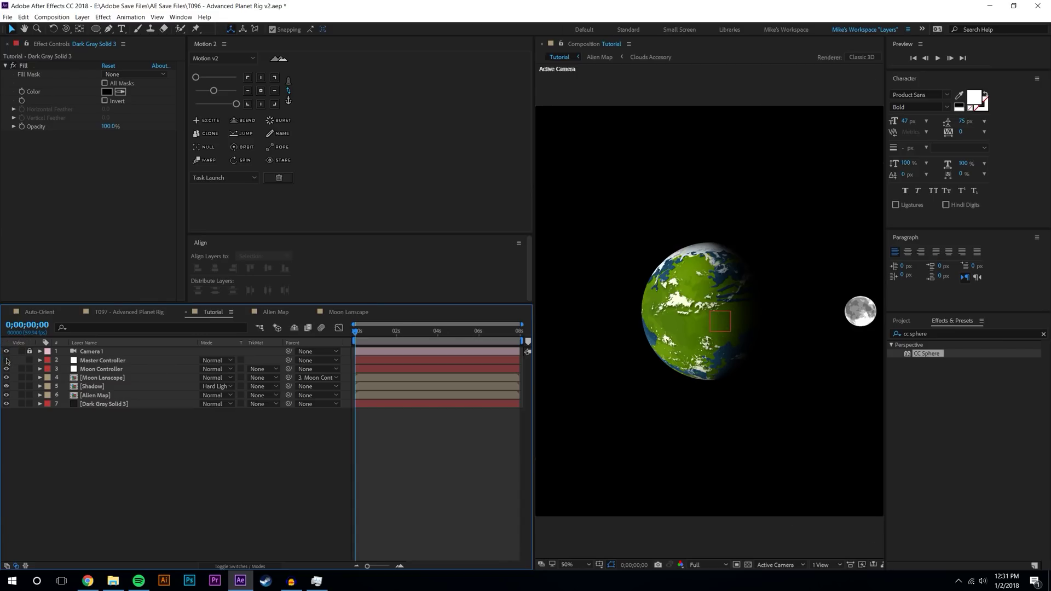
Hide the Master and Moon Controller layers and add the Shadow comp as a new layer
{"action": "left_click_drag", "start_coordinate": [6, 361], "coordinate": [6, 369]}
{"action": "left_click", "coordinate": [901, 320]}
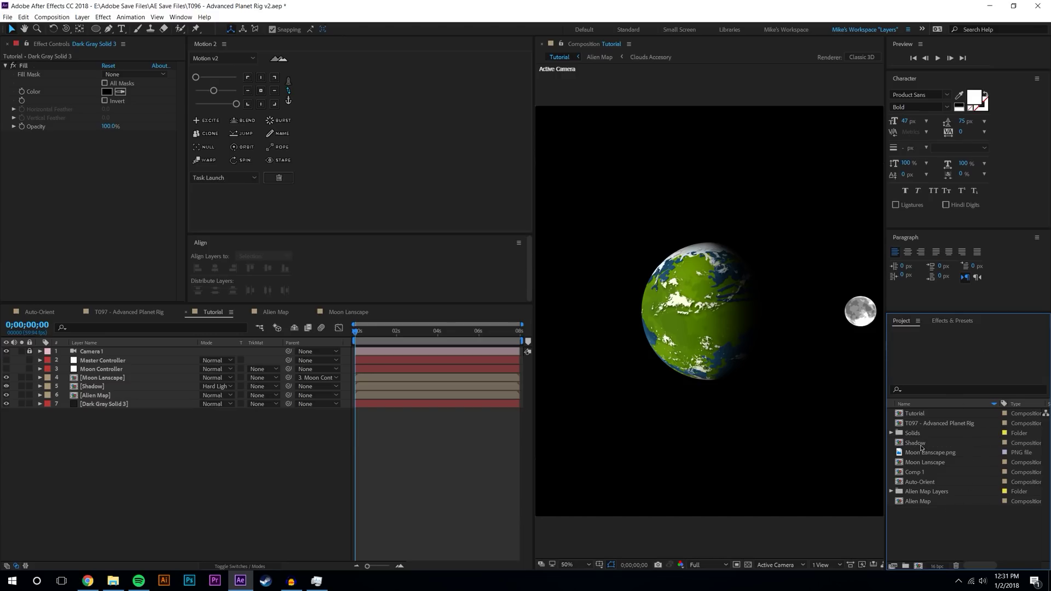
{"action": "left_click_drag", "start_coordinate": [921, 447], "coordinate": [671, 323]}
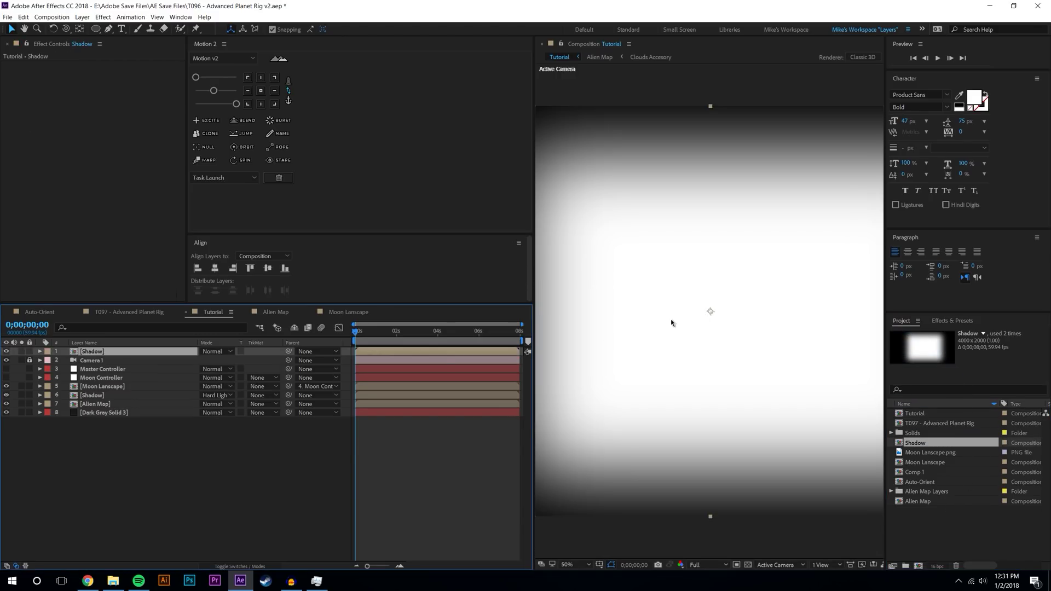
Apply CC Sphere to the new Shadow layer
{"action": "left_click", "coordinate": [176, 445]}
{"action": "left_click", "coordinate": [104, 386]}
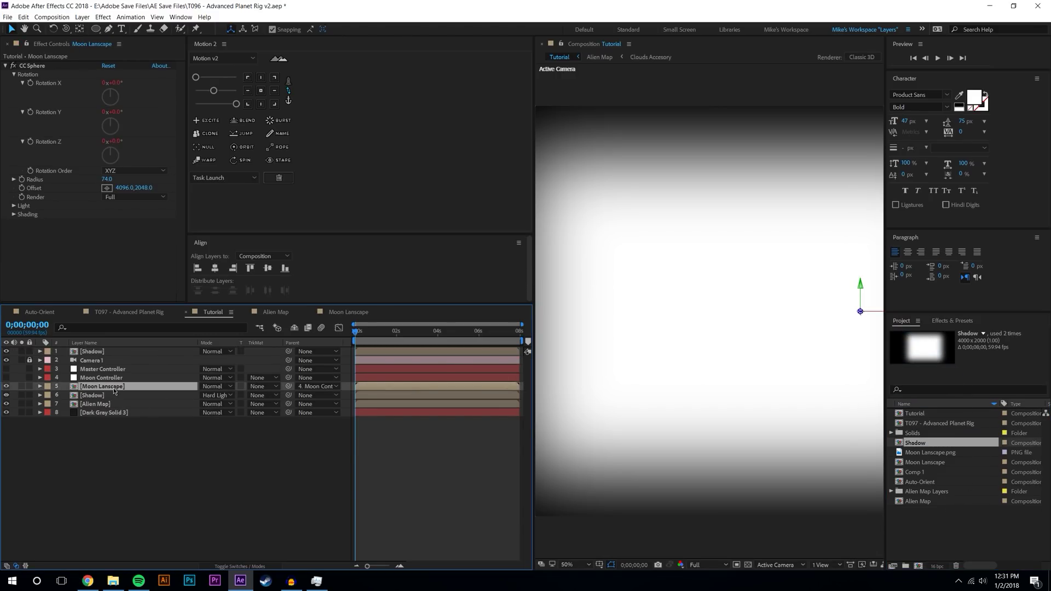
{"action": "left_click", "coordinate": [115, 351]}
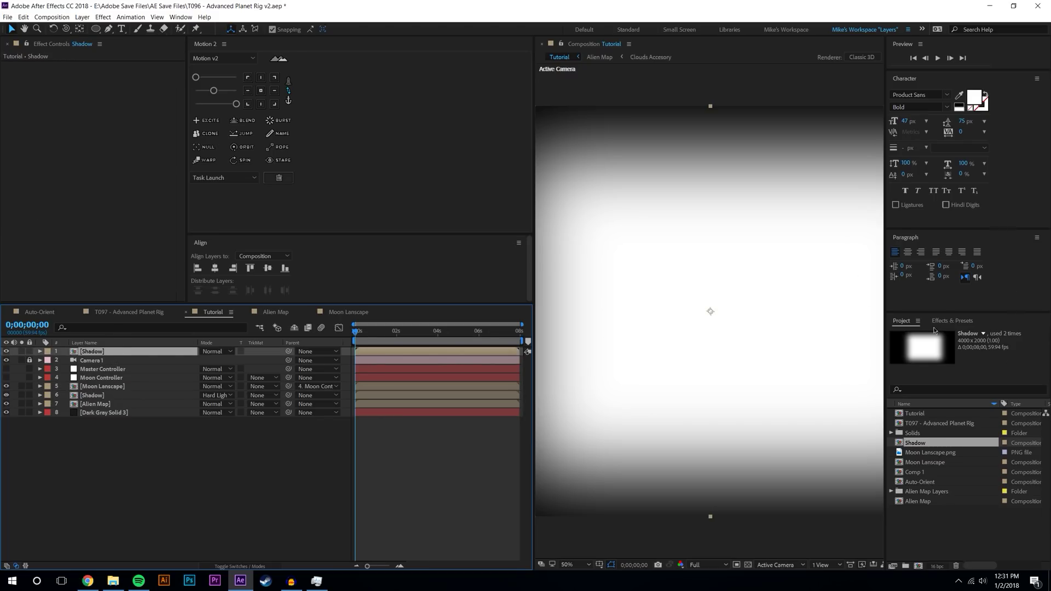
{"action": "left_click", "coordinate": [952, 321]}
{"action": "left_click_drag", "start_coordinate": [926, 354], "coordinate": [742, 318]}
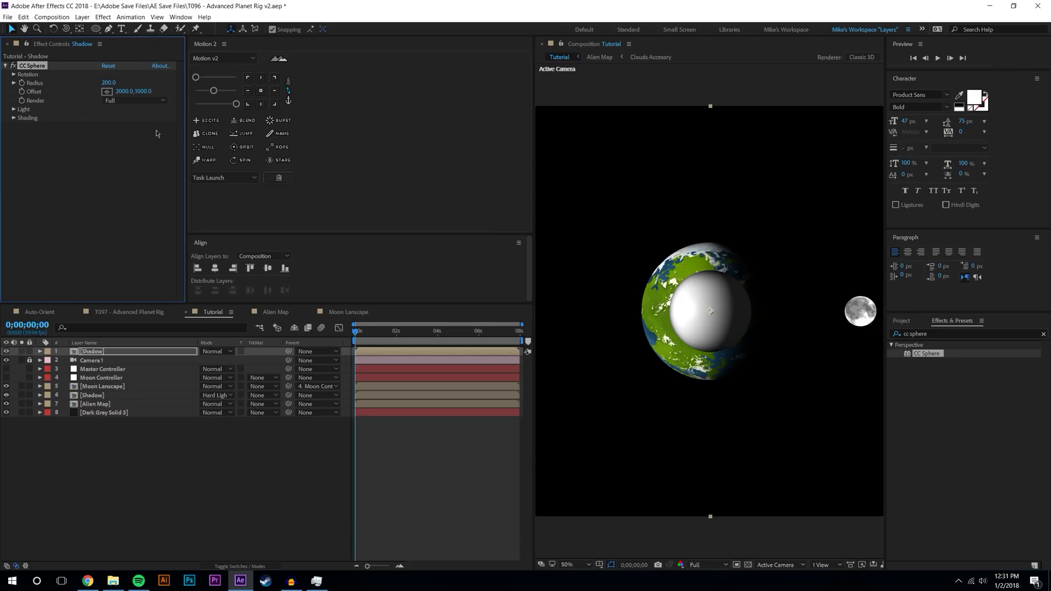
Set the sphere Radius to 75.3 and drag it from the planet toward the moon
{"action": "left_click", "coordinate": [19, 111]}
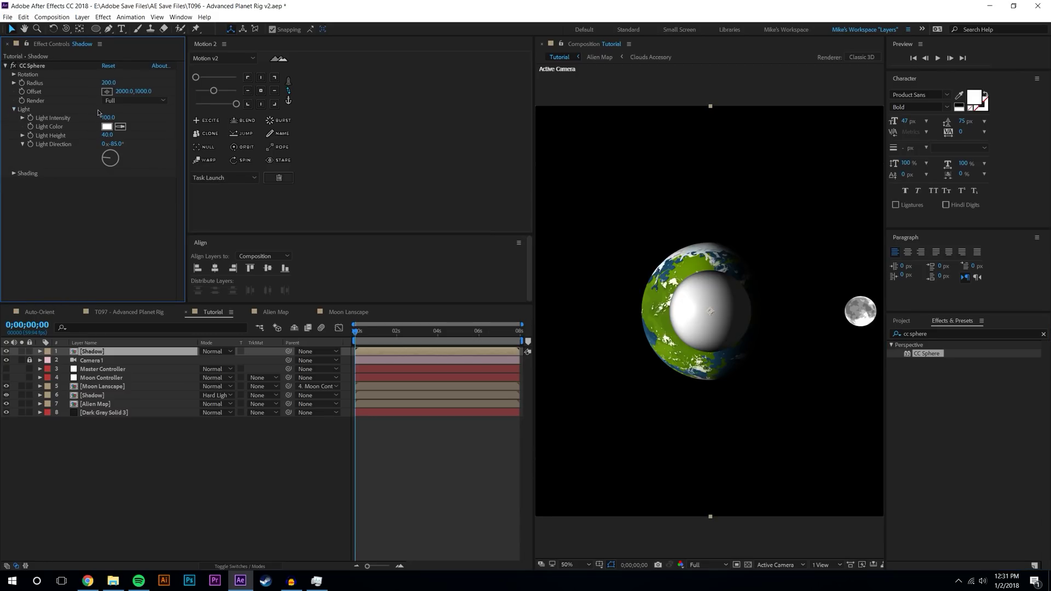
{"action": "left_click", "coordinate": [107, 83]}
{"action": "type", "text": "75.3"}
{"action": "key", "text": "Return"}
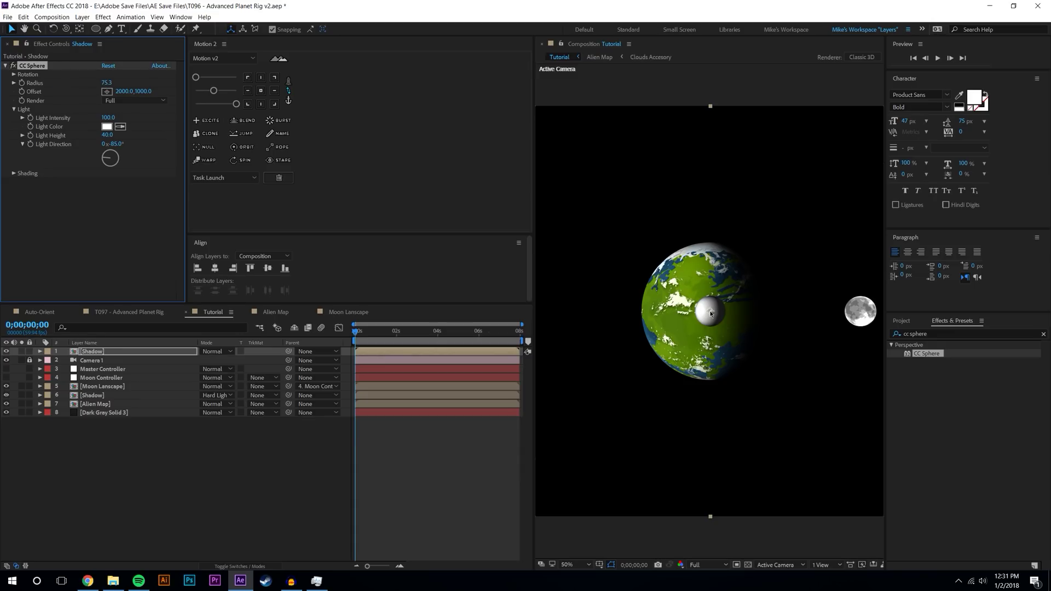
{"action": "left_click_drag", "start_coordinate": [710, 313], "coordinate": [860, 315]}
Make the Shadow layer 3D and position the sphere over the moon
{"action": "left_click", "coordinate": [255, 567]}
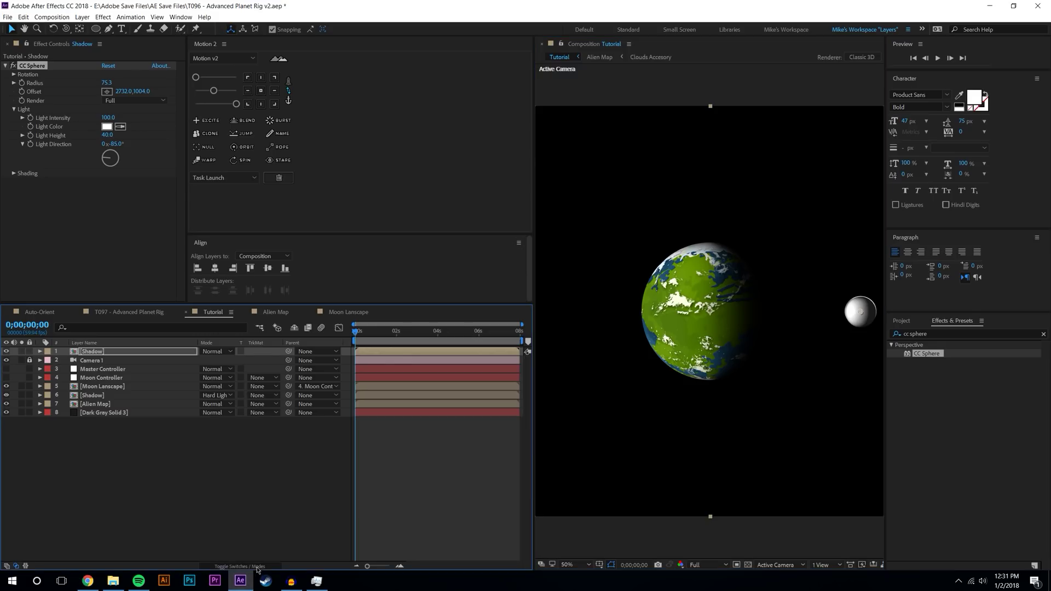
{"action": "left_click", "coordinate": [257, 352]}
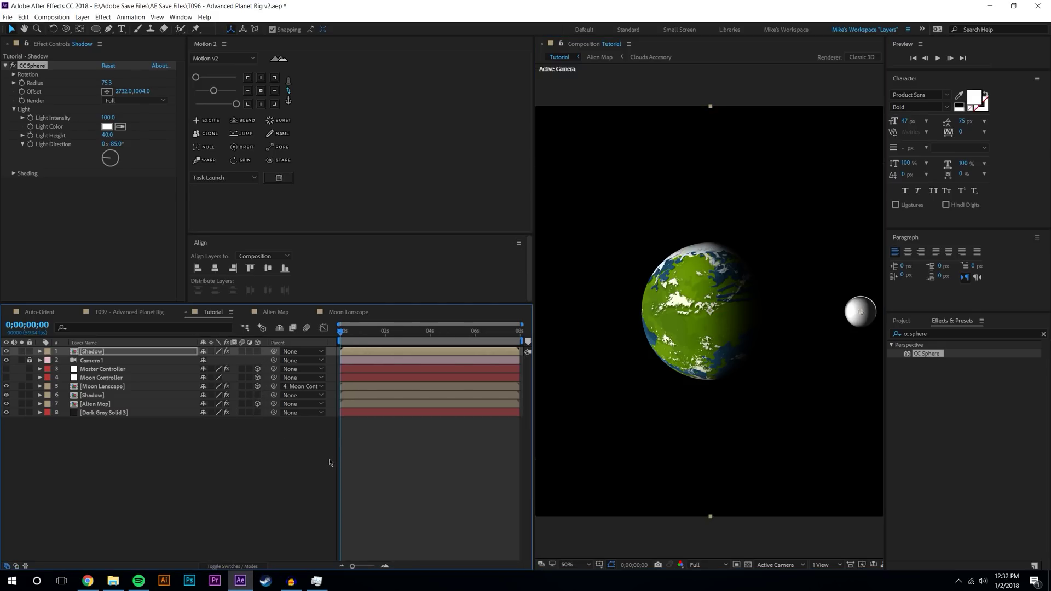
{"action": "left_click", "coordinate": [229, 454]}
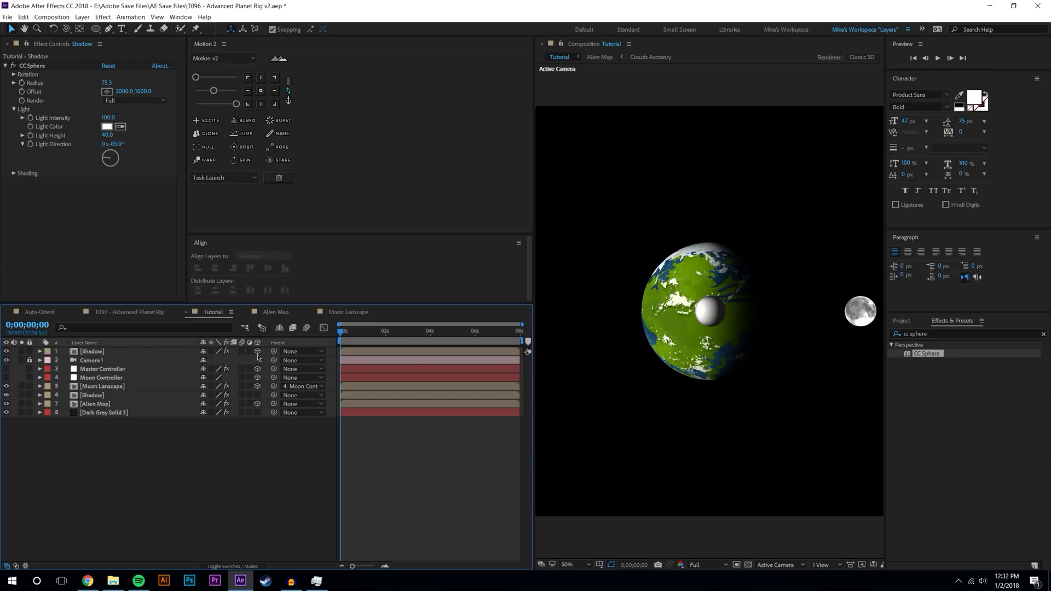
{"action": "left_click", "coordinate": [78, 353]}
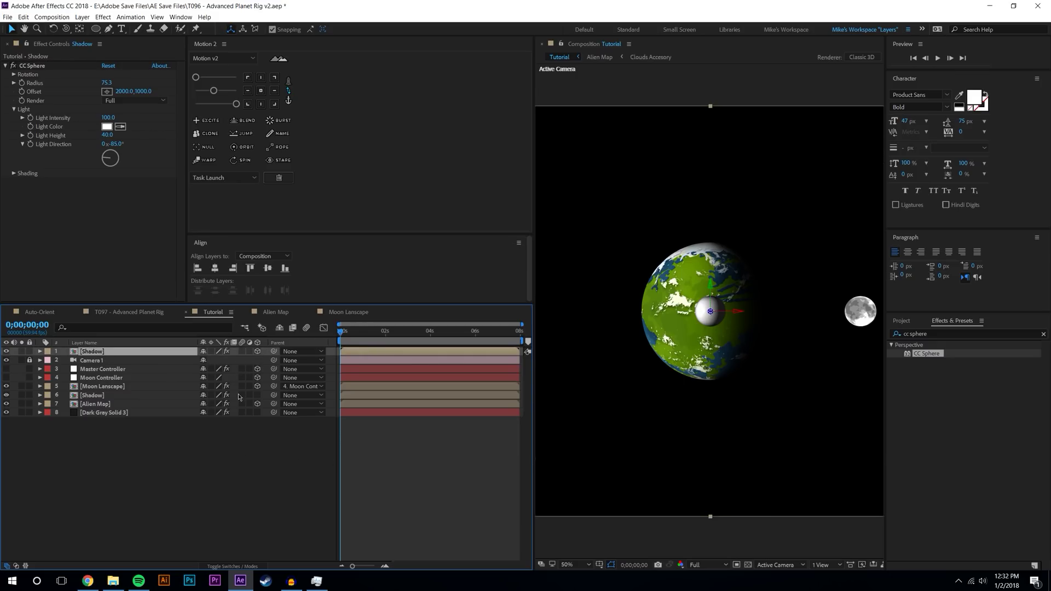
{"action": "left_click", "coordinate": [247, 437]}
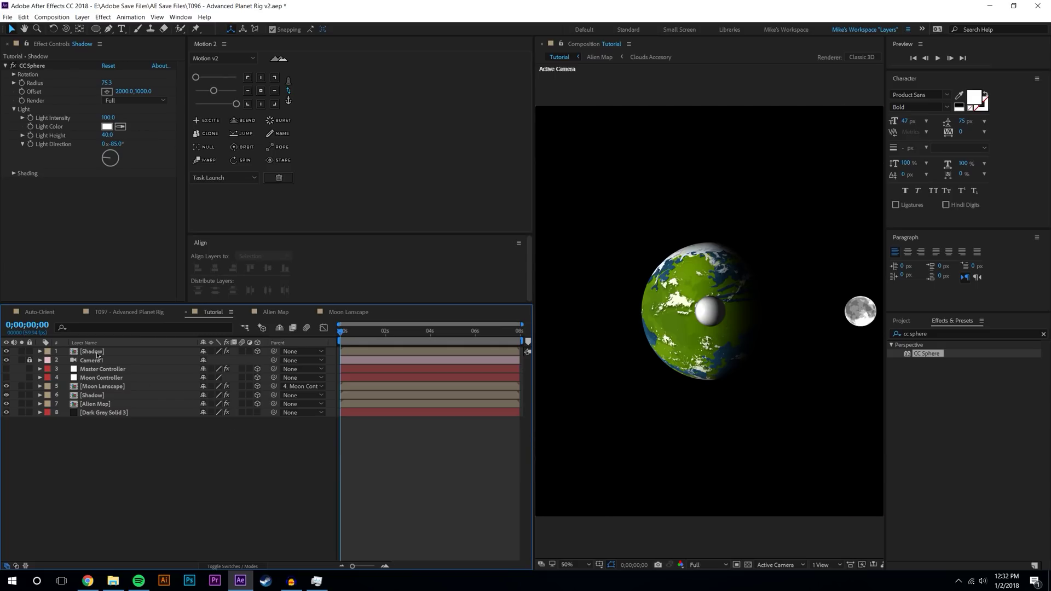
{"action": "left_click", "coordinate": [706, 317]}
{"action": "left_click_drag", "start_coordinate": [710, 313], "coordinate": [868, 314]}
Set the Shadow layer's auto-orientation to Orient Towards Camera
{"action": "right_click", "coordinate": [98, 370]}
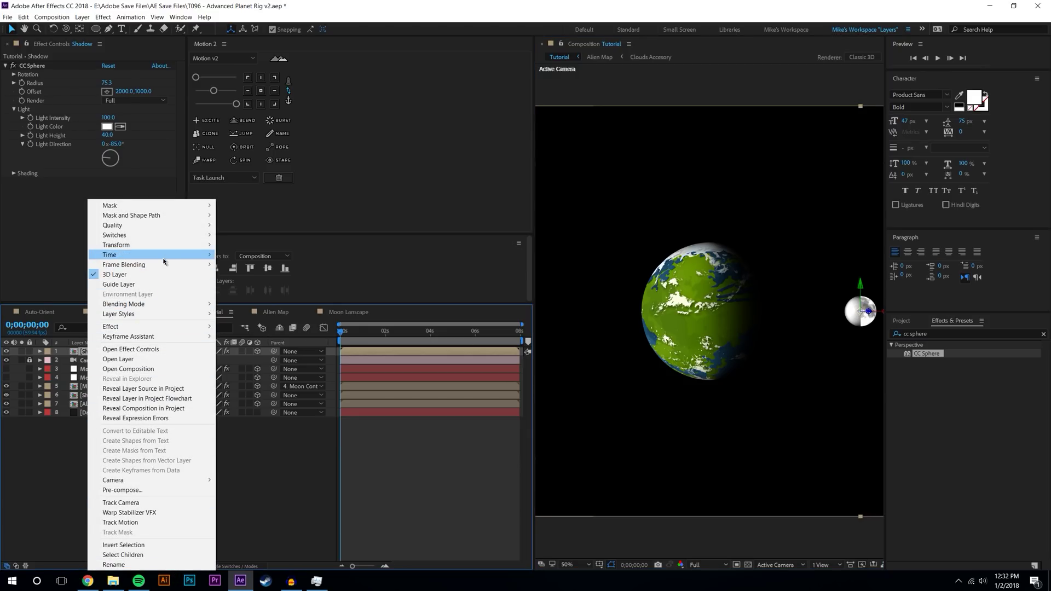
{"action": "mouse_move", "coordinate": [167, 250]}
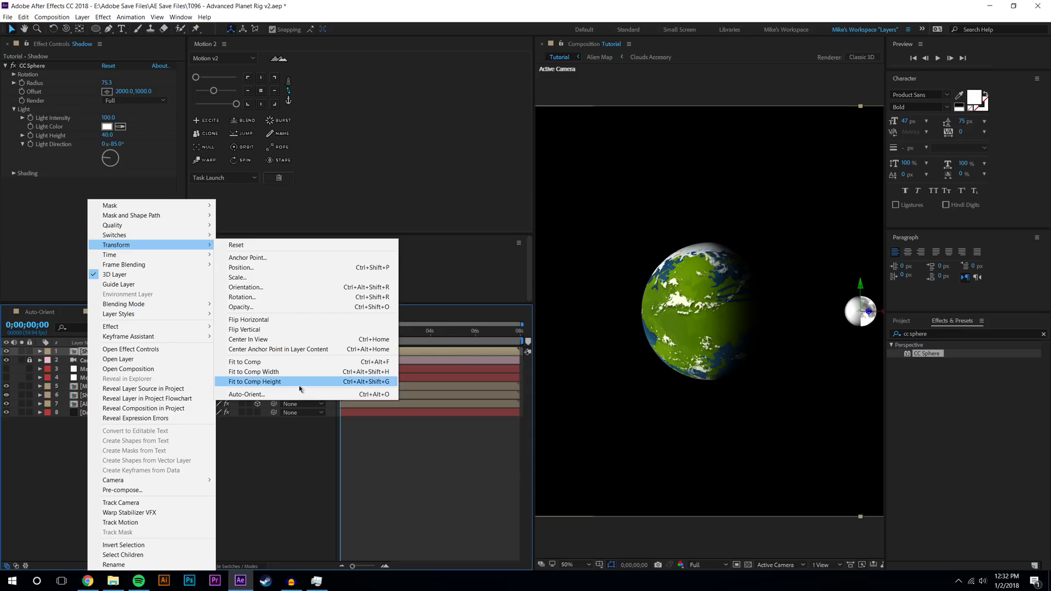
{"action": "left_click", "coordinate": [285, 394]}
{"action": "left_click", "coordinate": [439, 289]}
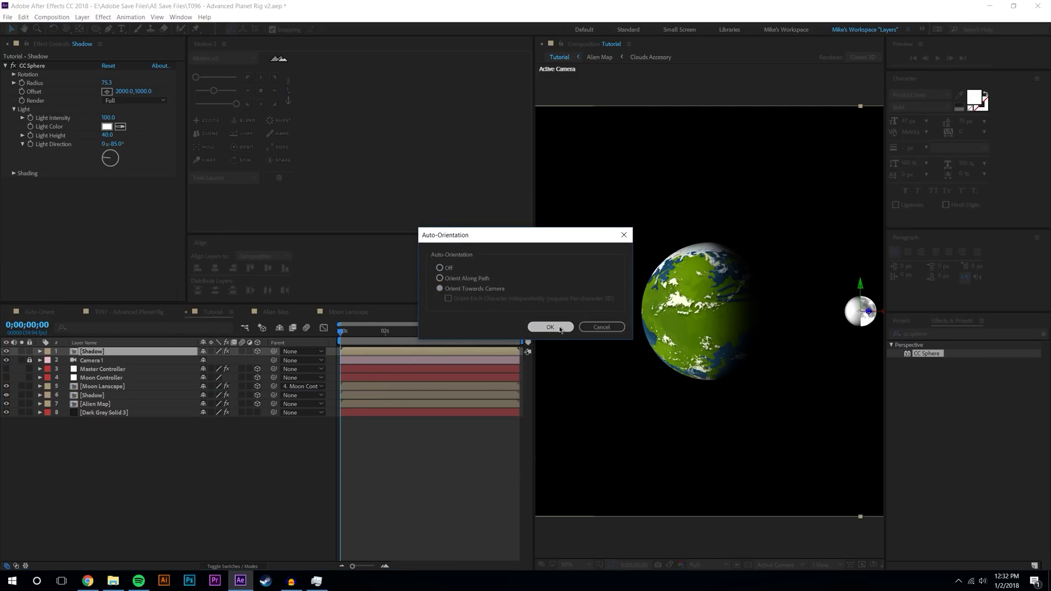
{"action": "left_click", "coordinate": [550, 327]}
Set the moon's Shadow layer blend mode to Hard Light
{"action": "left_click", "coordinate": [259, 507]}
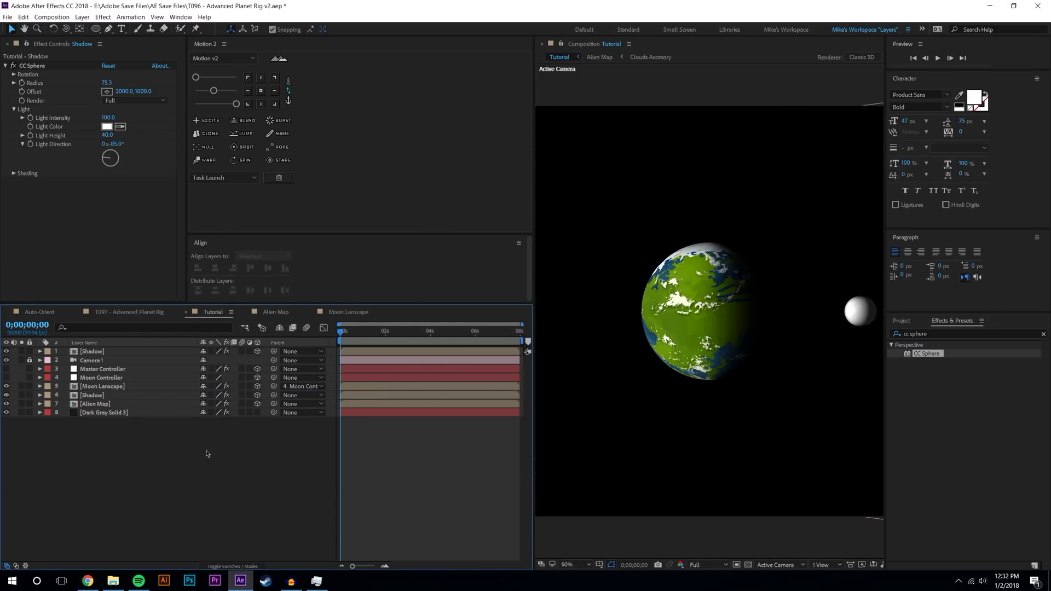
{"action": "left_click", "coordinate": [232, 566]}
{"action": "left_click", "coordinate": [212, 351]}
{"action": "left_click", "coordinate": [244, 366]}
{"action": "left_click", "coordinate": [251, 464]}
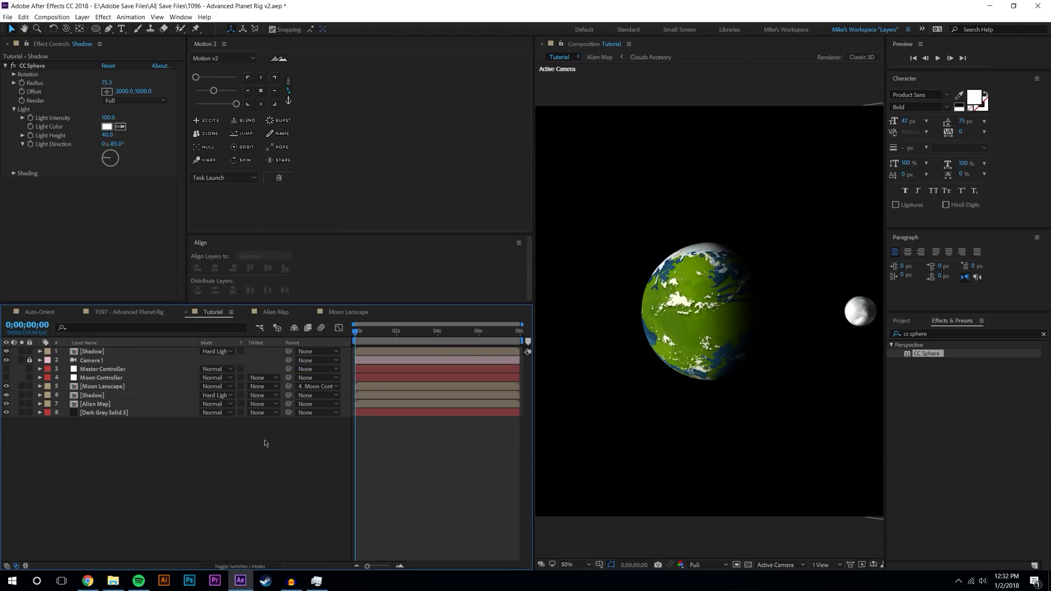
Give the moon's shadow sphere Light Intensity 0, Ambient 54 and Rotation Y −106°
{"action": "left_click", "coordinate": [136, 353]}
{"action": "left_click", "coordinate": [14, 174]}
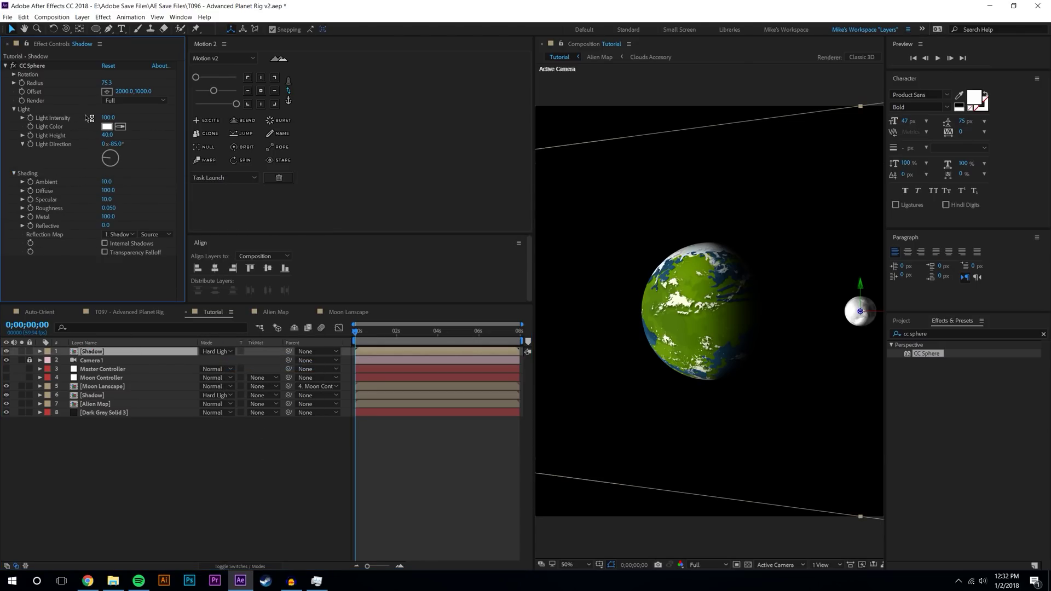
{"action": "left_click", "coordinate": [108, 117]}
{"action": "type", "text": "0"}
{"action": "key", "text": "Return"}
{"action": "left_click_drag", "start_coordinate": [108, 181], "coordinate": [139, 187]}
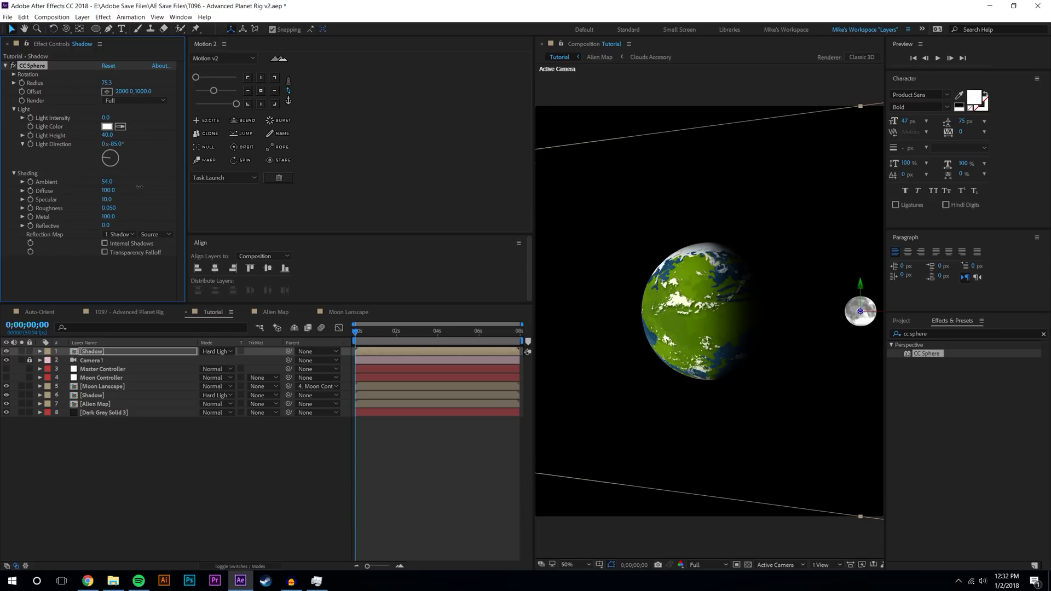
{"action": "left_click", "coordinate": [14, 74]}
{"action": "mouse_move", "coordinate": [119, 121]}
{"action": "left_mouse_down"}
{"action": "mouse_move", "coordinate": [54, 121]}
{"action": "mouse_move", "coordinate": [68, 119]}
{"action": "left_mouse_up"}
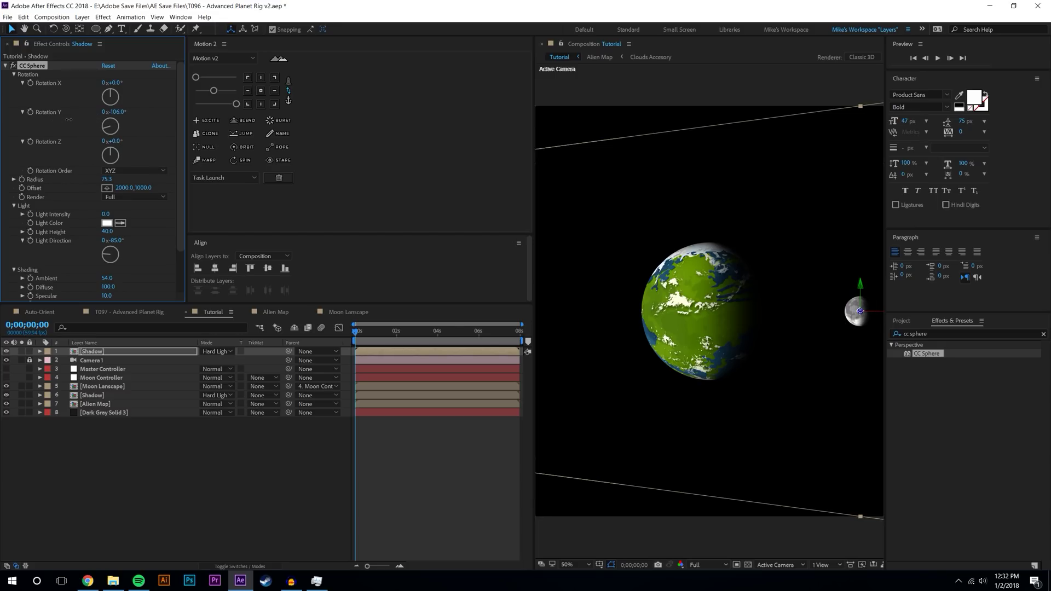
{"action": "left_click", "coordinate": [236, 516]}
{"action": "mouse_move", "coordinate": [357, 331]}
{"action": "left_mouse_down"}
{"action": "mouse_move", "coordinate": [460, 332]}
{"action": "mouse_move", "coordinate": [355, 332]}
{"action": "left_mouse_up"}
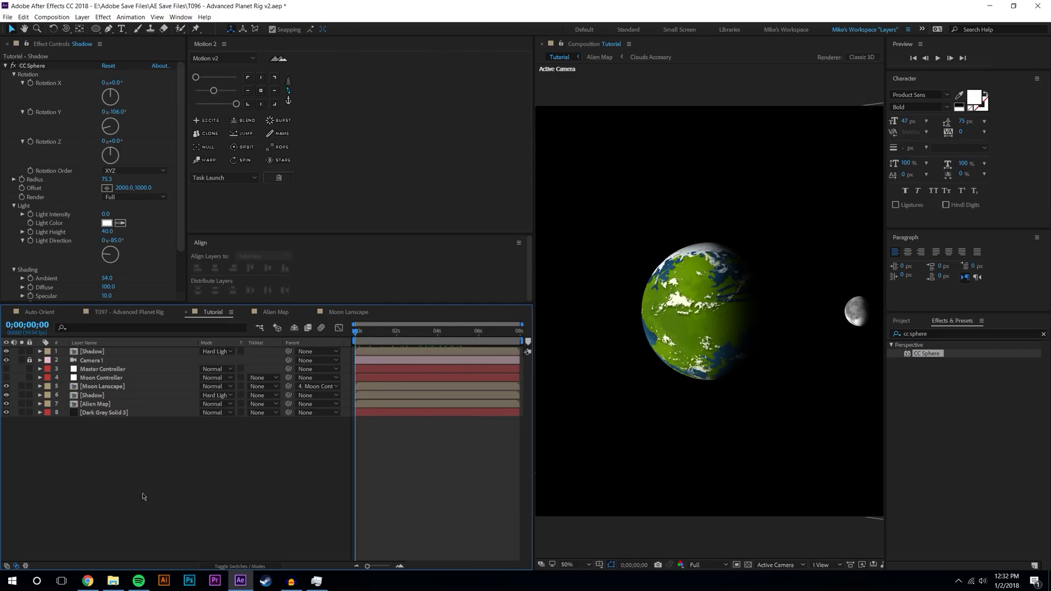
Rename the new shadow layer to Moon Shadow
{"action": "left_click", "coordinate": [103, 353]}
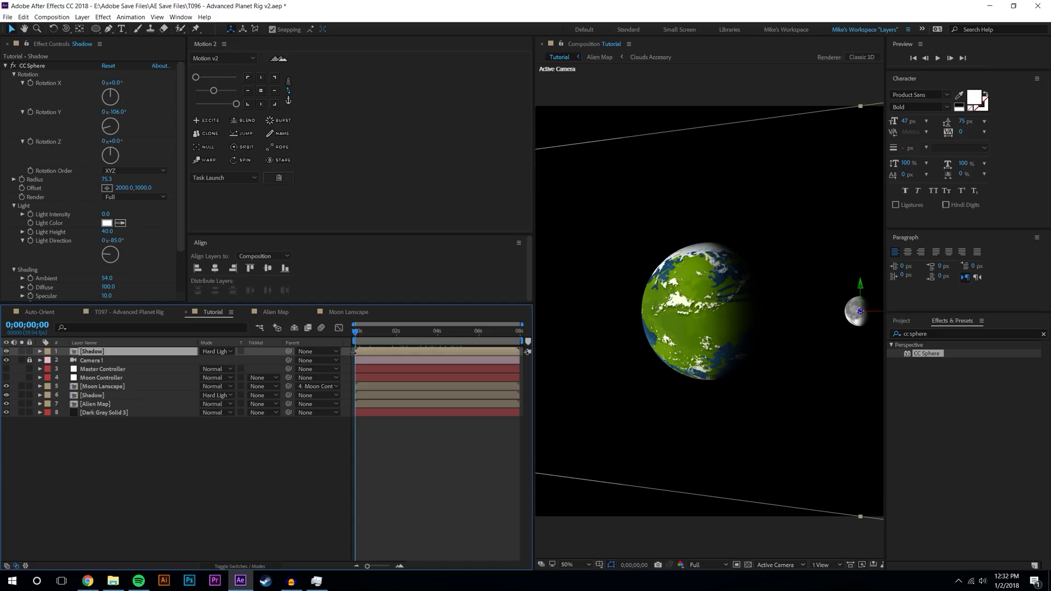
{"action": "right_click", "coordinate": [81, 352]}
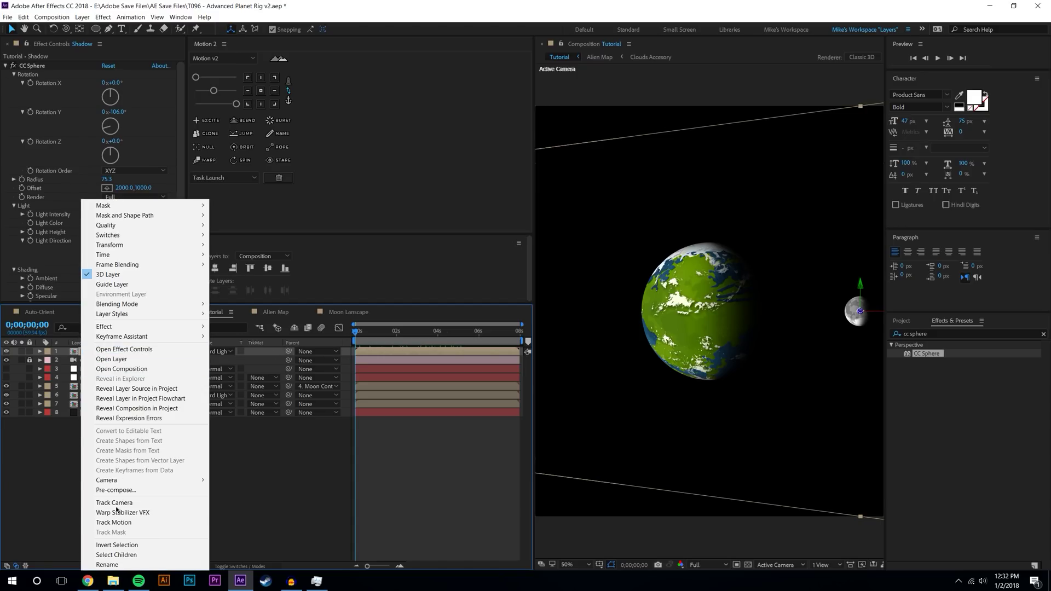
{"action": "left_click", "coordinate": [109, 567]}
{"action": "type", "text": "Moon Sh"}
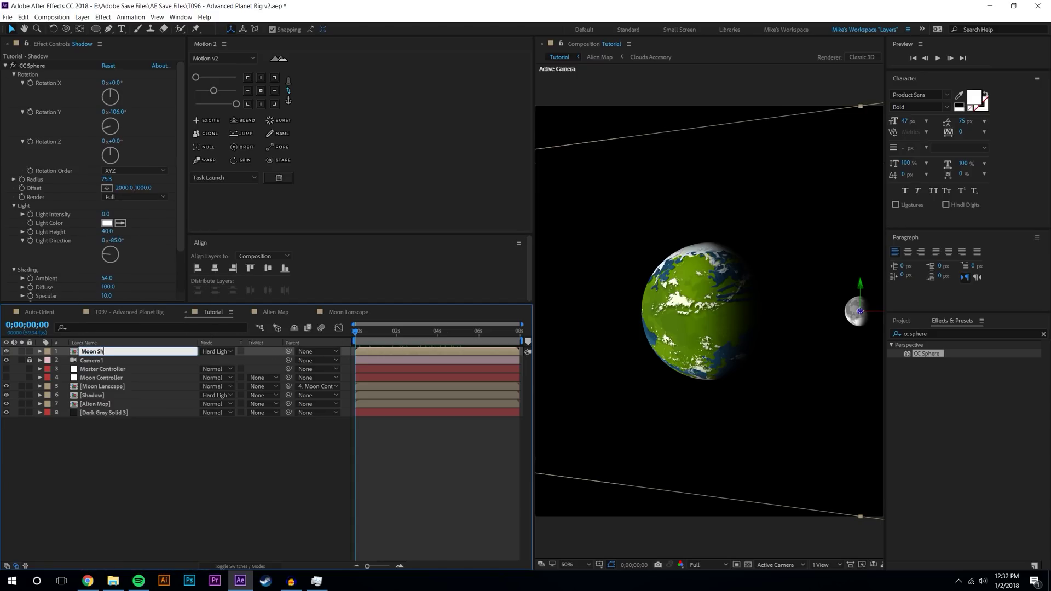
{"action": "type", "text": "adow"}
{"action": "key", "text": "Return"}
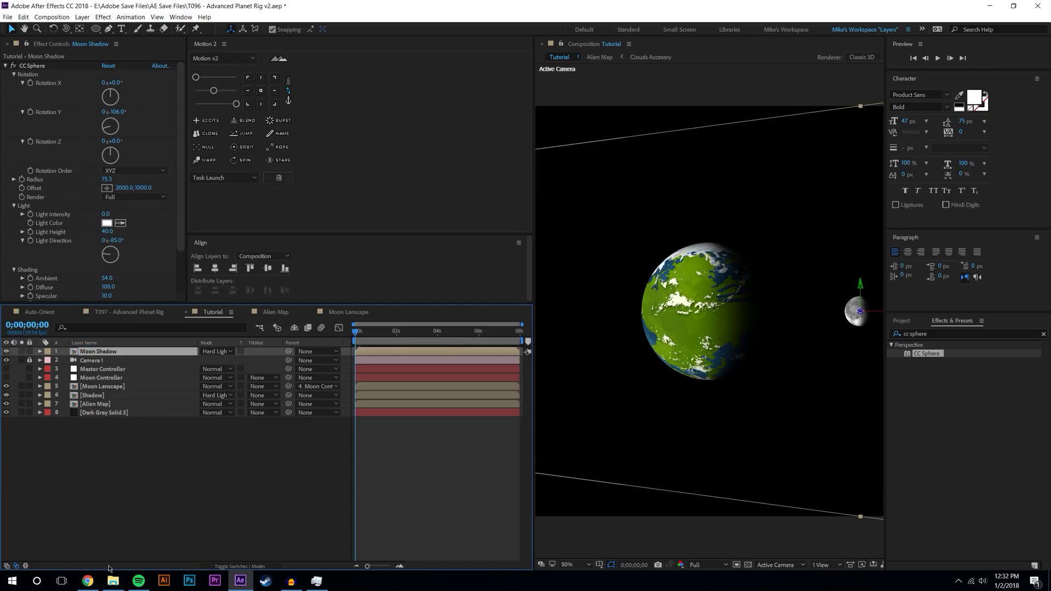
Rename the original shadow layer to Planet Shadow and move Moon Shadow below Moon Controller
{"action": "right_click", "coordinate": [83, 396]}
{"action": "left_click", "coordinate": [119, 392]}
{"action": "type", "text": "Planet"}
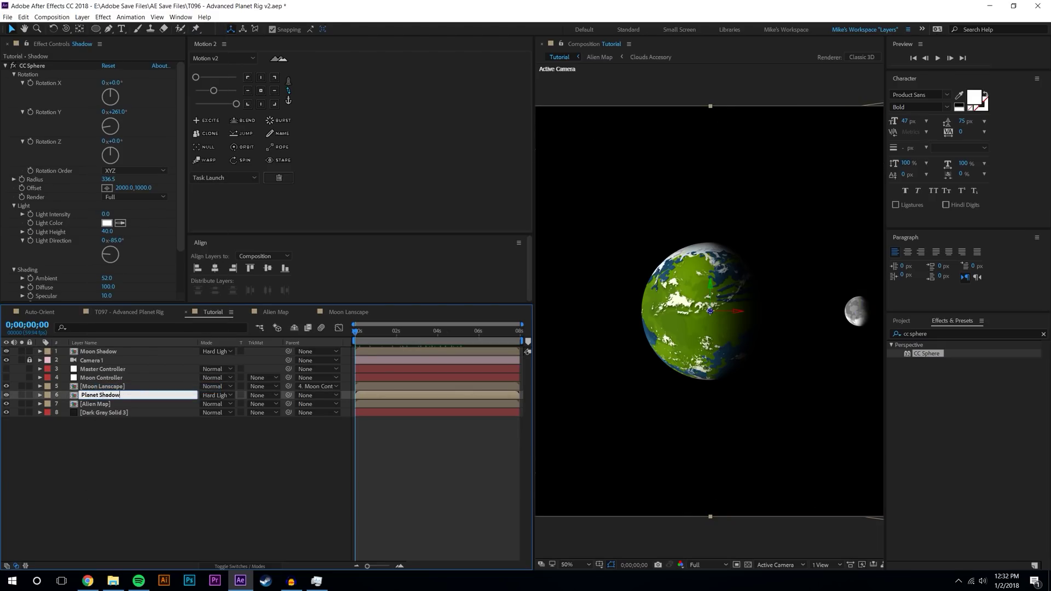
{"action": "key", "text": "Return"}
{"action": "left_click_drag", "start_coordinate": [114, 351], "coordinate": [115, 385]}
Parent Moon Shadow to Moon Controller and preview the moon orbiting the planet
{"action": "left_click_drag", "start_coordinate": [290, 379], "coordinate": [130, 374]}
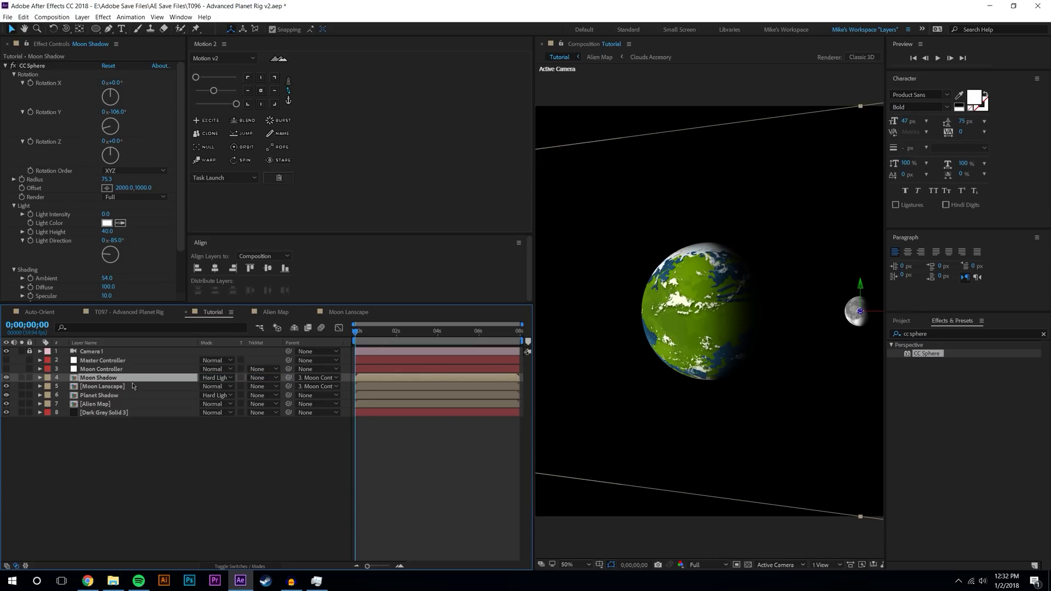
{"action": "left_click", "coordinate": [271, 420]}
{"action": "left_click_drag", "start_coordinate": [358, 331], "coordinate": [257, 352]}
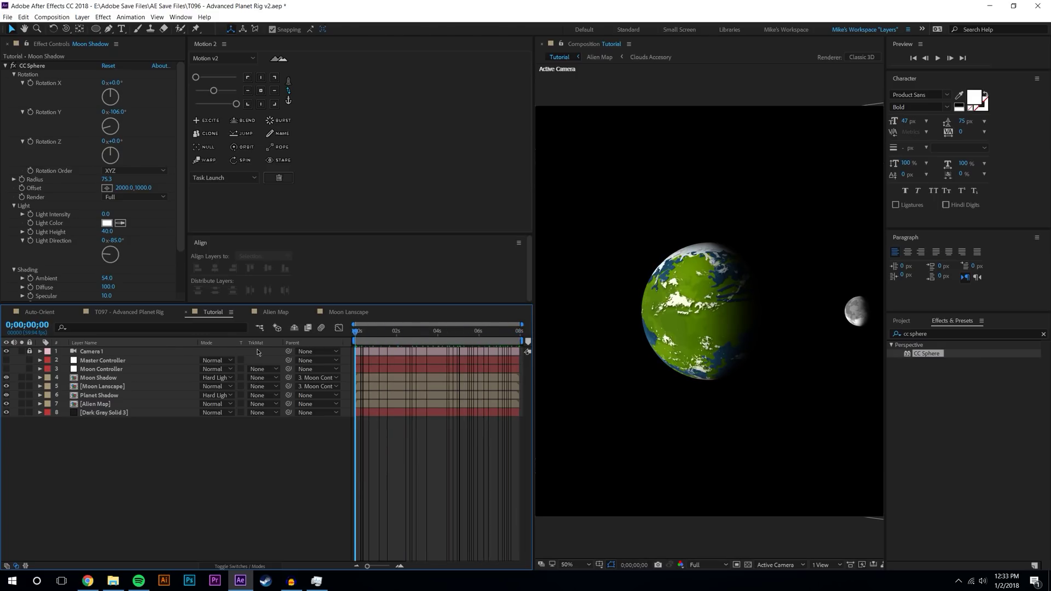
{"action": "key", "text": "space"}
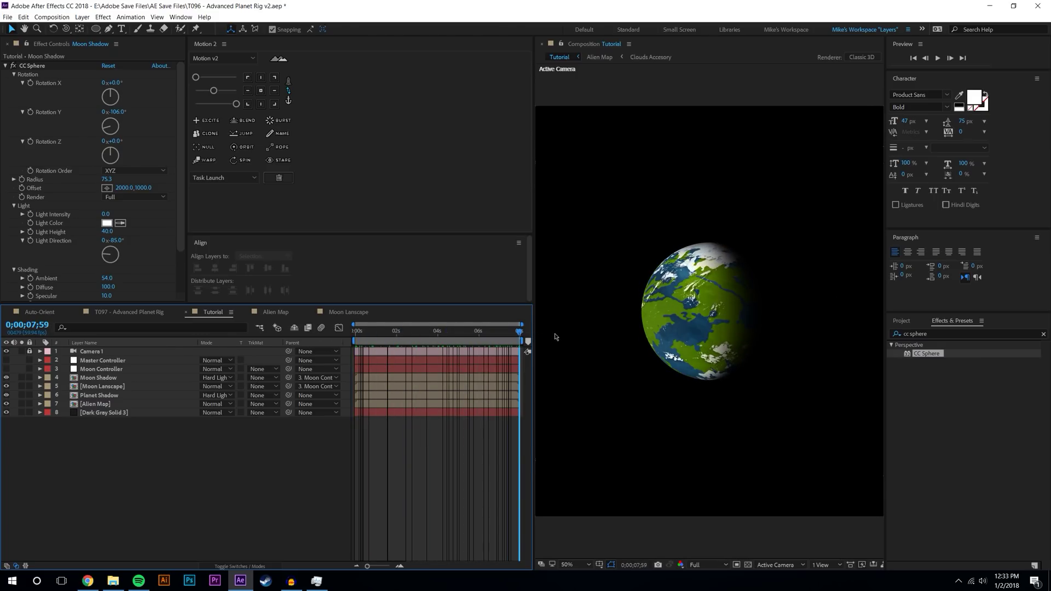
{"action": "left_click_drag", "start_coordinate": [381, 342], "coordinate": [183, 384]}
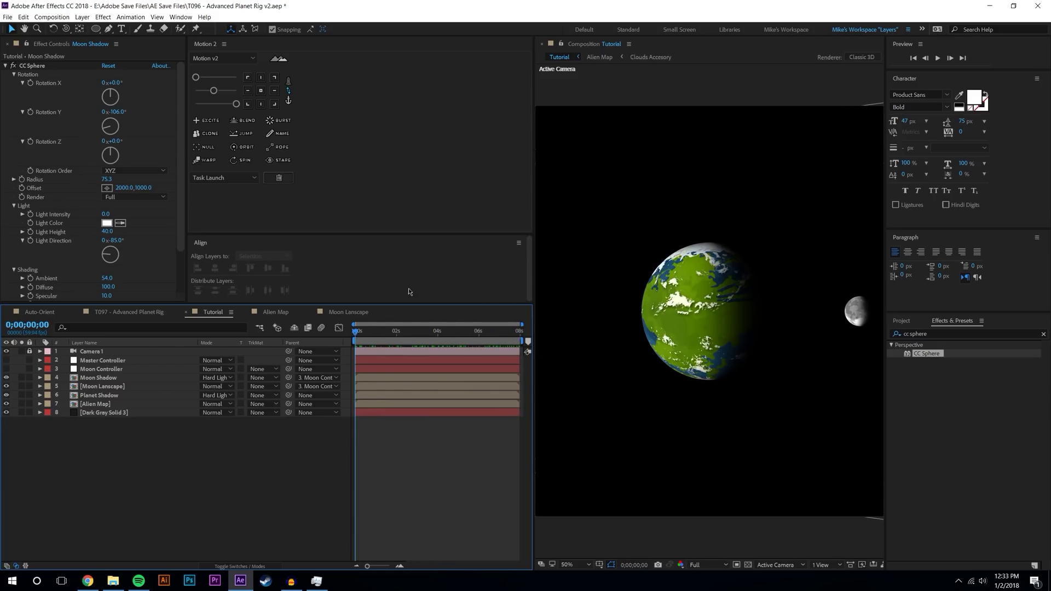
Test Master Controller's Y, X (20°) and Z rotations on the rig, then save the project
{"action": "left_click", "coordinate": [117, 361]}
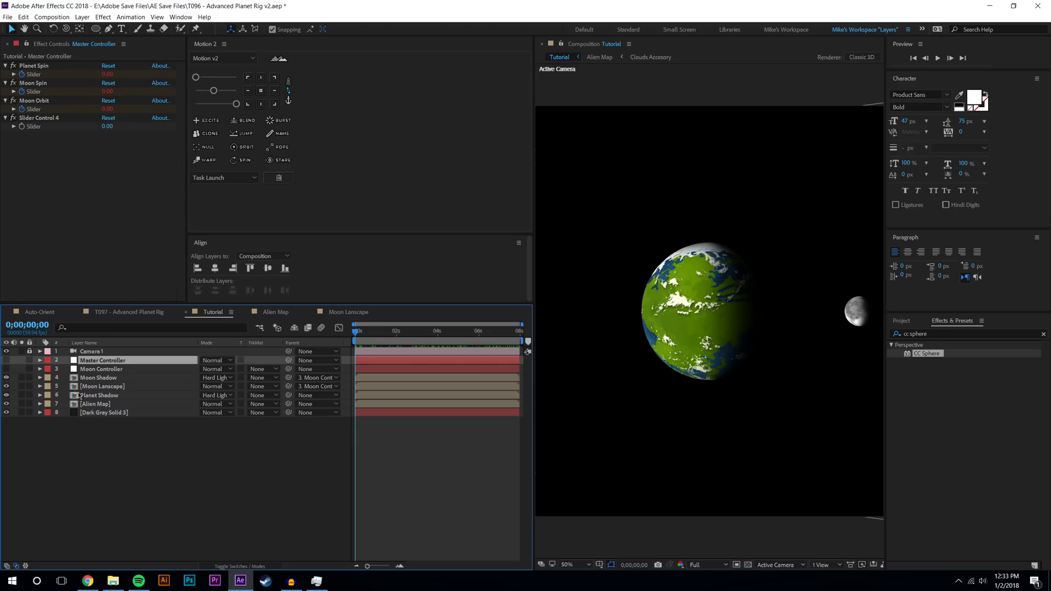
{"action": "key", "text": "r"}
{"action": "left_click_drag", "start_coordinate": [216, 385], "coordinate": [588, 312]}
{"action": "scroll", "coordinate": [719, 301], "scroll_direction": "down", "scroll_amount": 1}
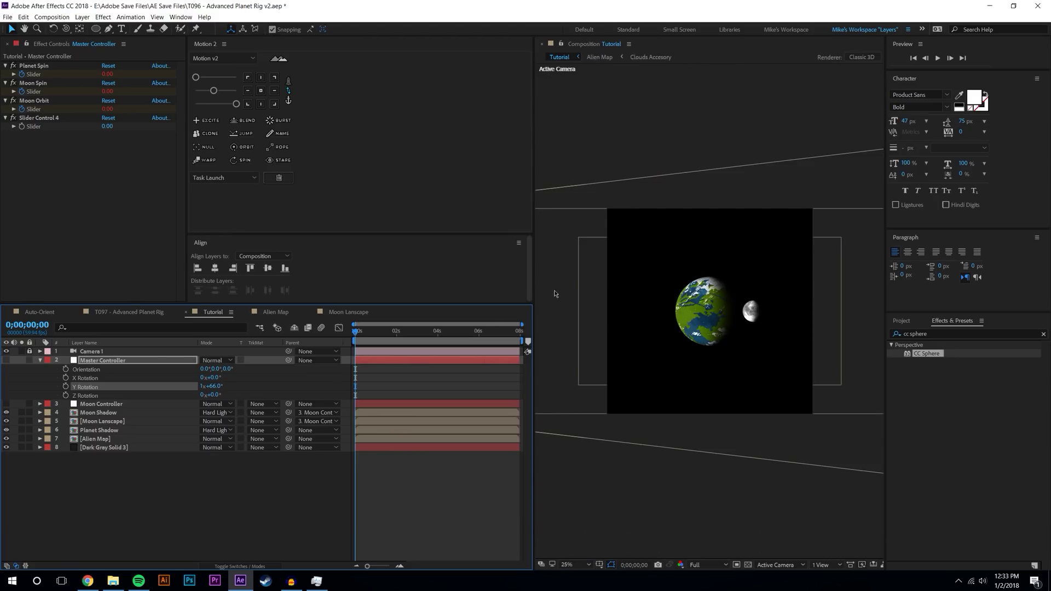
{"action": "left_click_drag", "start_coordinate": [210, 377], "coordinate": [350, 381]}
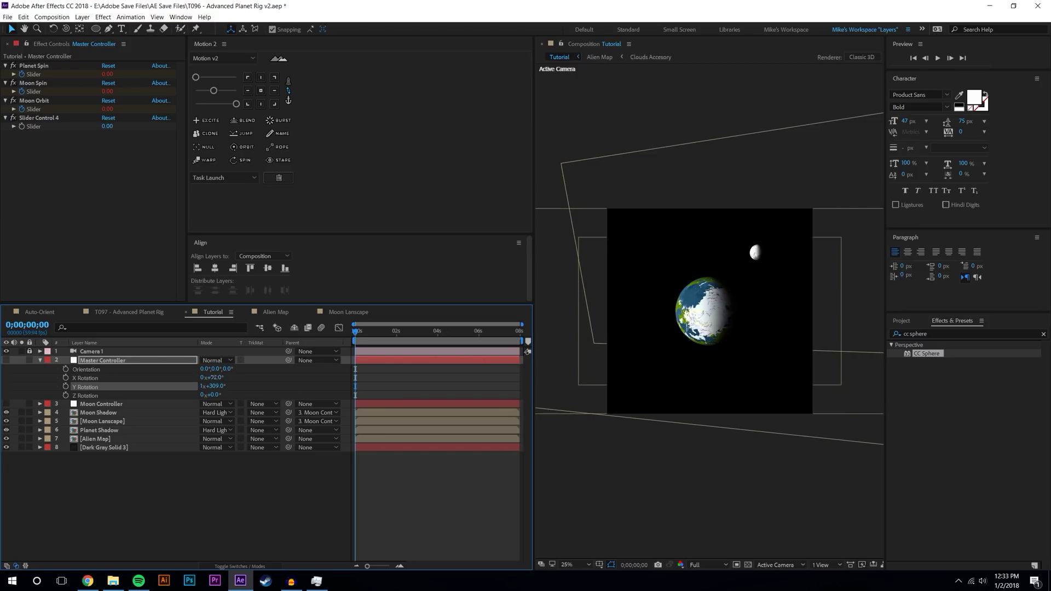
{"action": "type", "text": "20"}
{"action": "key", "text": "Return"}
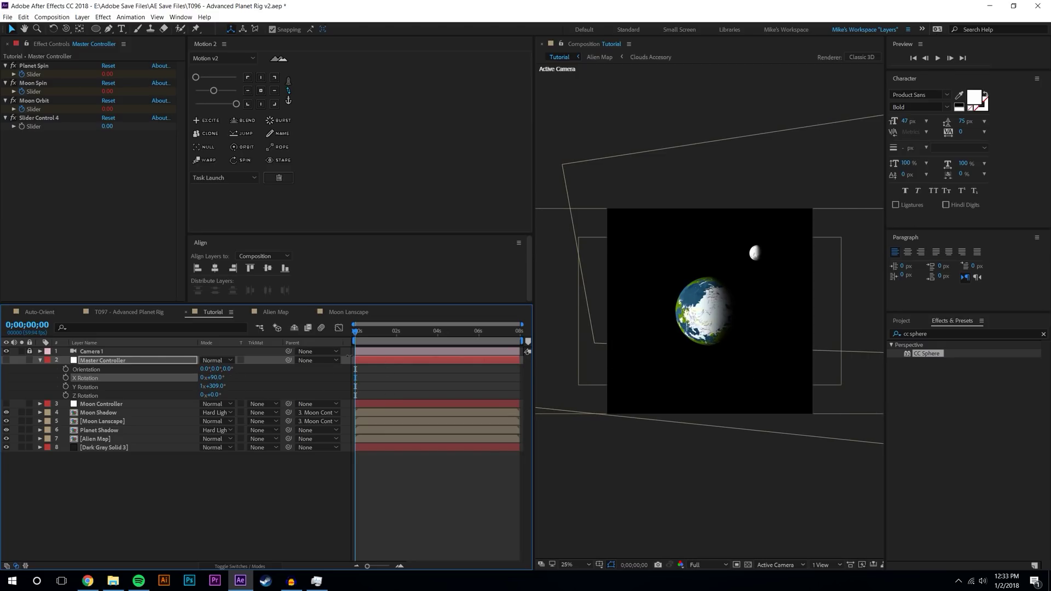
{"action": "left_click_drag", "start_coordinate": [224, 393], "coordinate": [483, 349]}
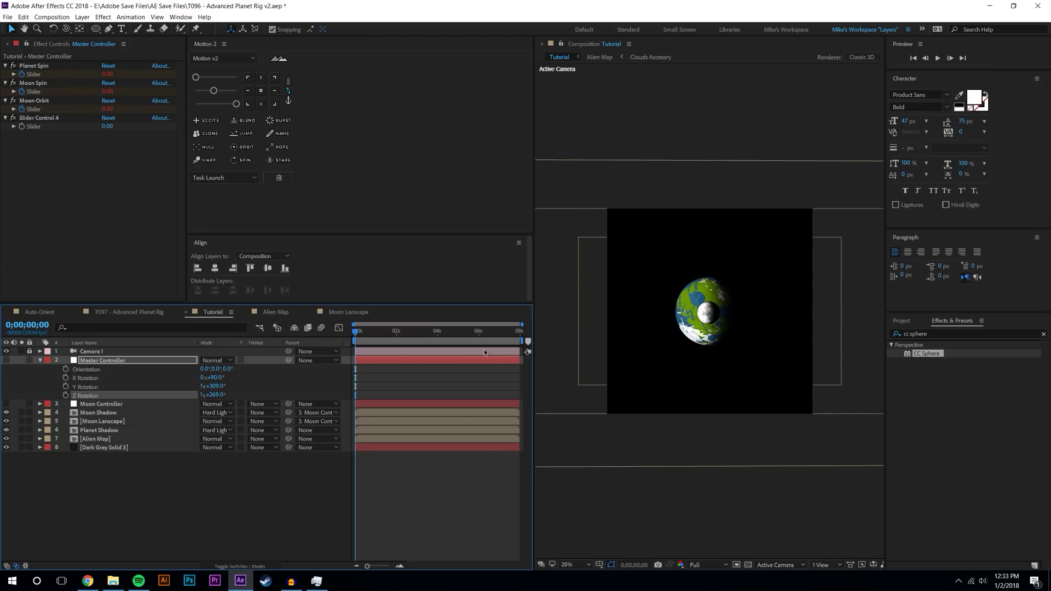
{"action": "key", "text": "ctrl+s"}
Reset Master Controller's X, Y and Z Rotation to 0°
{"action": "left_click", "coordinate": [205, 491]}
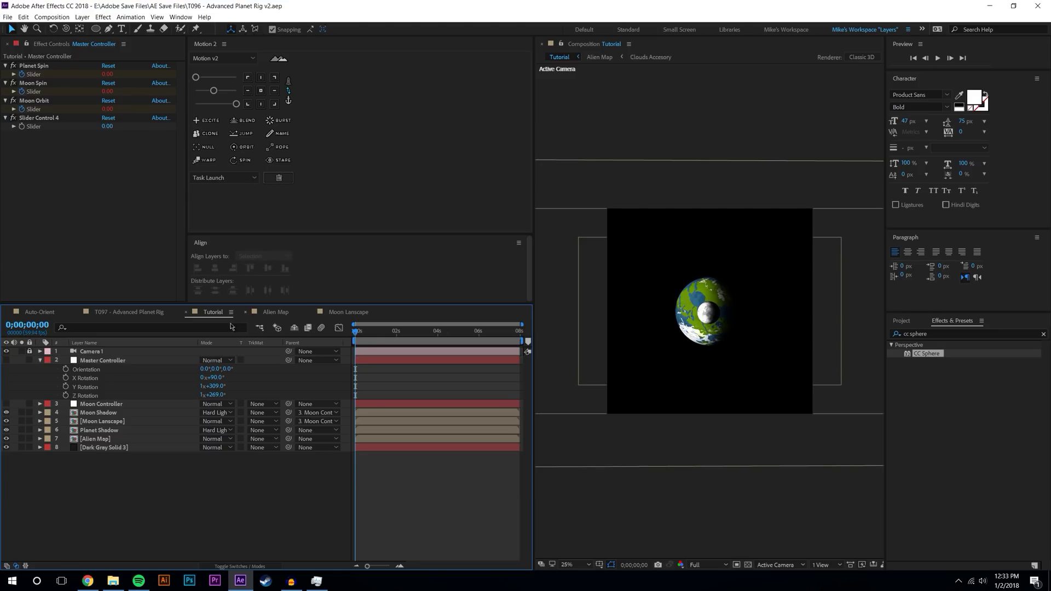
{"action": "left_click", "coordinate": [218, 377]}
{"action": "type", "text": "0"}
{"action": "key", "text": "Tab"}
{"action": "type", "text": "0"}
{"action": "key", "text": "Tab"}
{"action": "type", "text": "0"}
{"action": "key", "text": "Tab"}
{"action": "type", "text": "0"}
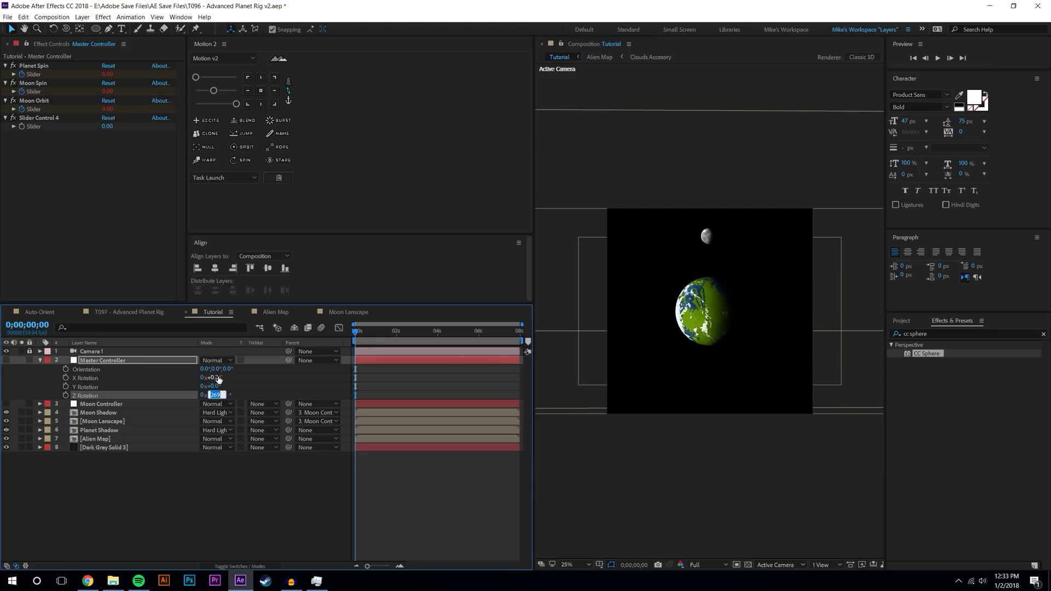
{"action": "key", "text": "Return"}
{"action": "left_click", "coordinate": [110, 459]}
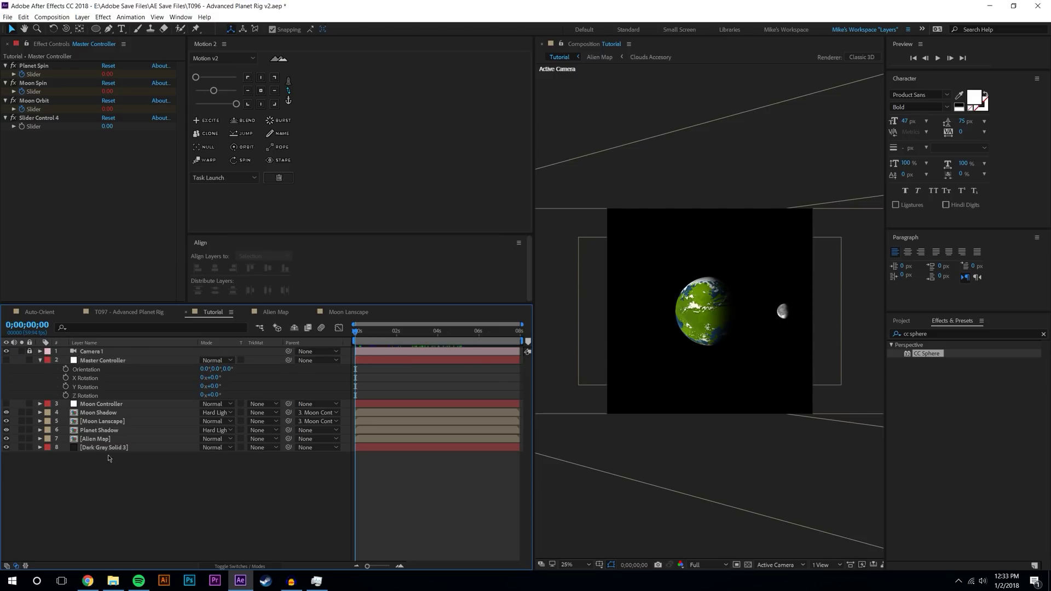
Enable expressions on Moon Shadow's CC Sphere Rotation X, Y and Z
{"action": "left_click", "coordinate": [106, 421]}
{"action": "left_click", "coordinate": [98, 412]}
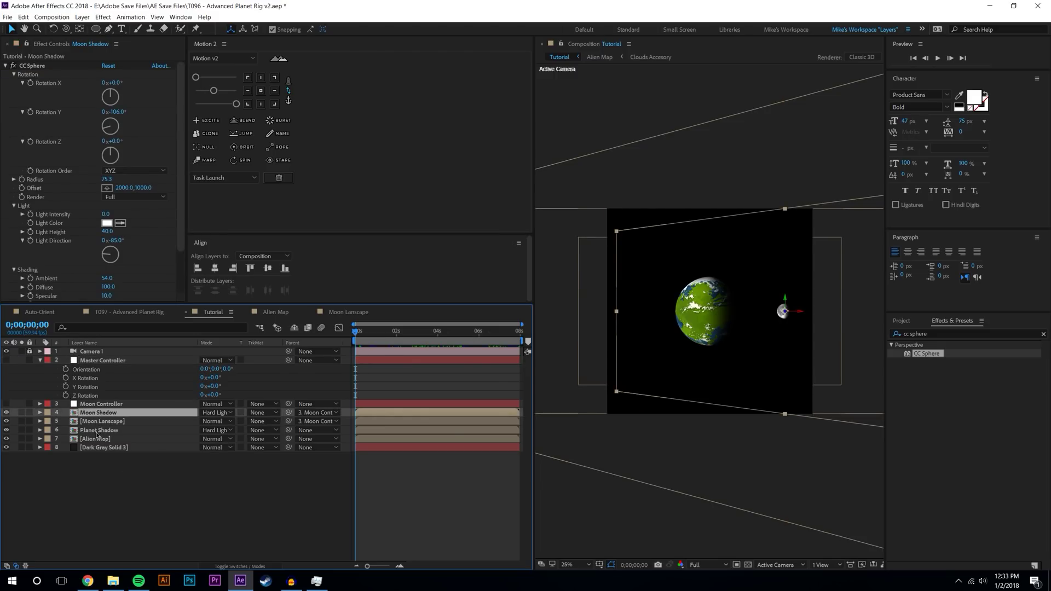
{"action": "left_click", "coordinate": [94, 430], "text": "ctrl"}
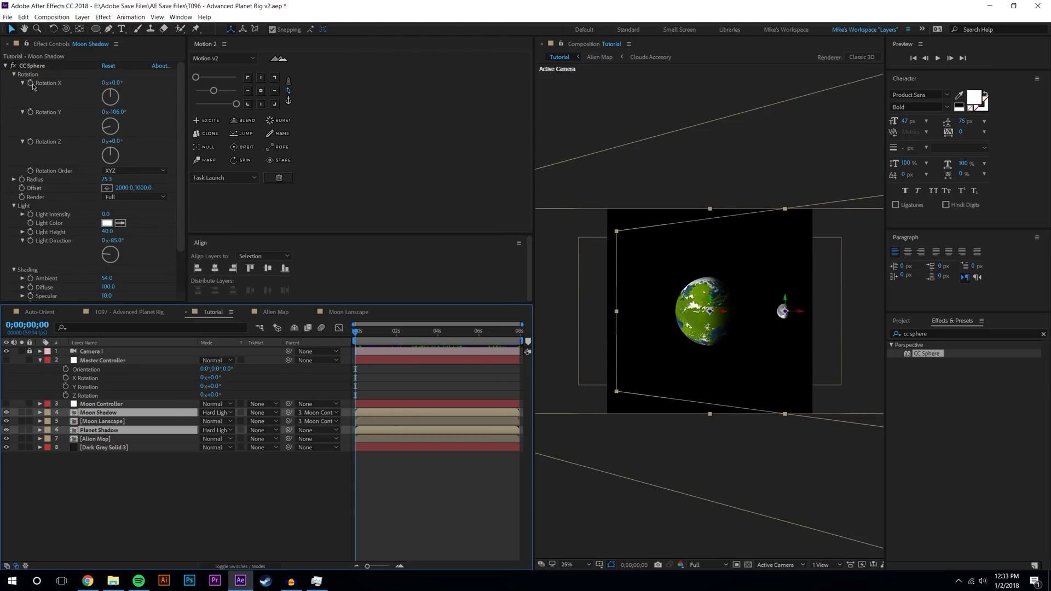
{"action": "left_click", "coordinate": [126, 509]}
{"action": "left_click", "coordinate": [102, 412]}
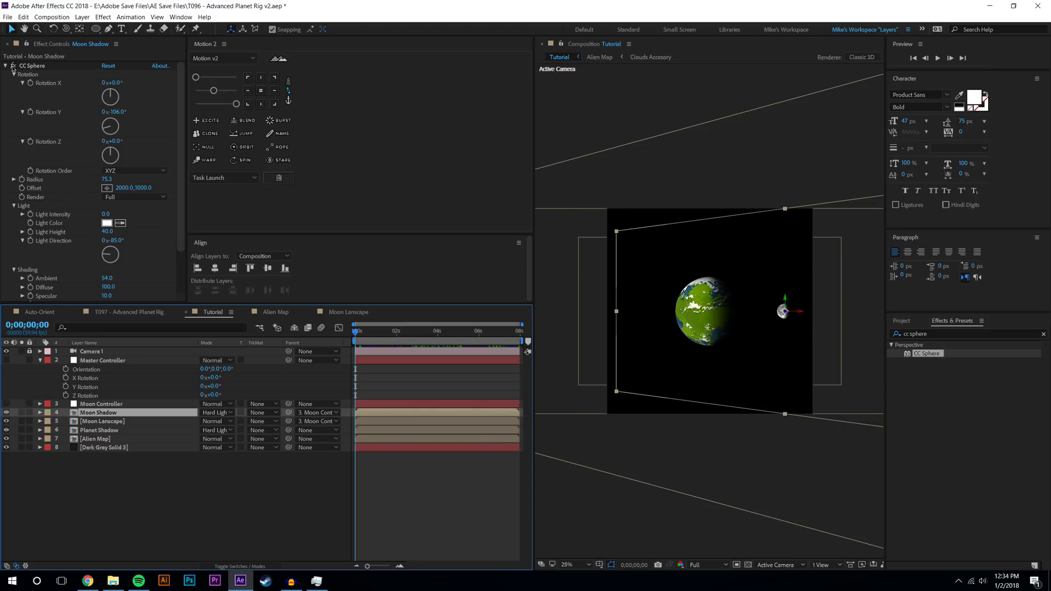
{"action": "left_click", "coordinate": [30, 83], "text": "alt"}
{"action": "left_click", "coordinate": [30, 112], "text": "alt"}
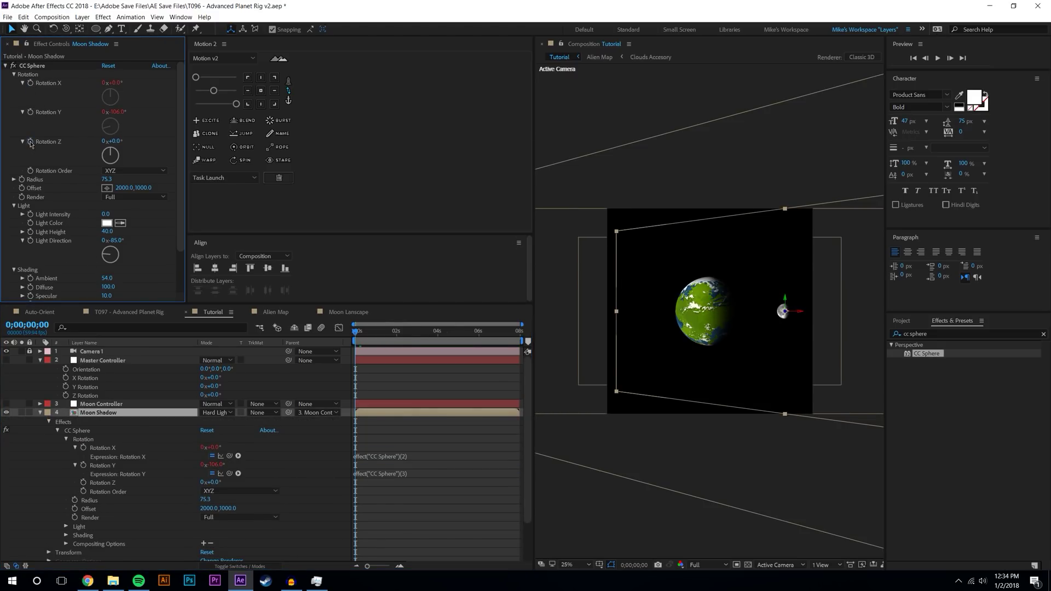
{"action": "left_click", "coordinate": [31, 141], "text": "alt"}
Enable expressions on Planet Shadow's CC Sphere Rotation X, Y and Z
{"action": "scroll", "coordinate": [196, 496], "scroll_direction": "down", "scroll_amount": 1}
{"action": "left_click", "coordinate": [101, 540]}
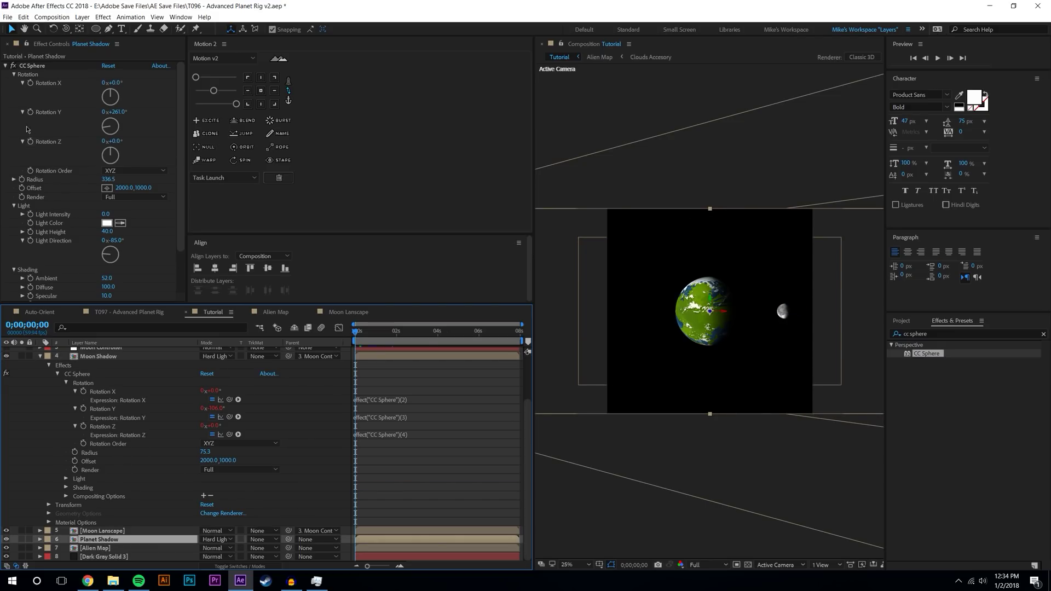
{"action": "left_click", "coordinate": [30, 83], "text": "alt"}
{"action": "left_click", "coordinate": [30, 112], "text": "alt"}
{"action": "left_click", "coordinate": [30, 142], "text": "alt"}
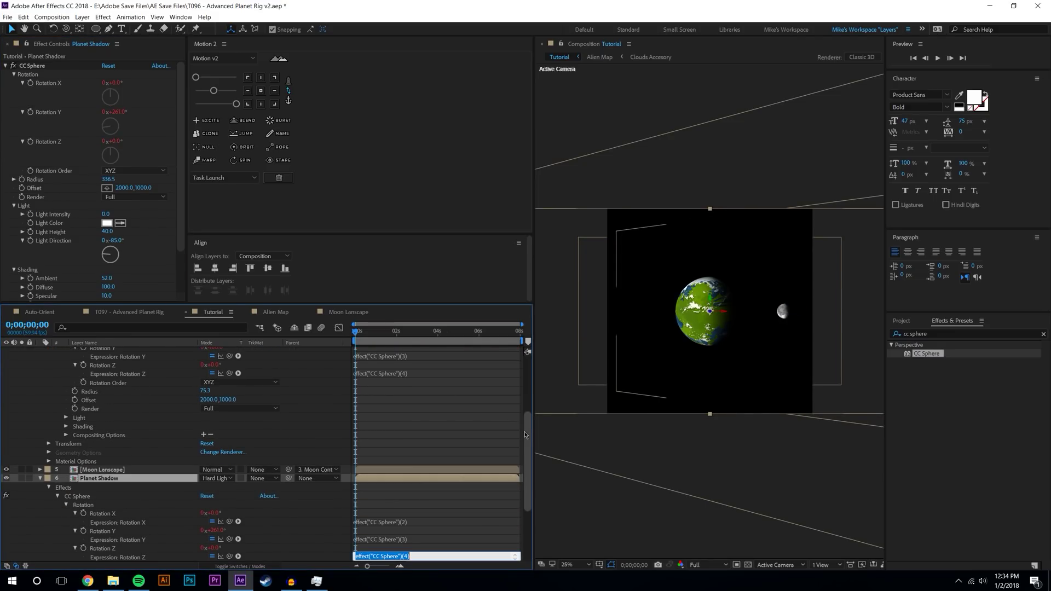
Pick-whip Moon Shadow's Rotation X, Y and Z to the Master Controller's rotations
{"action": "left_click_drag", "start_coordinate": [432, 305], "coordinate": [432, 145]}
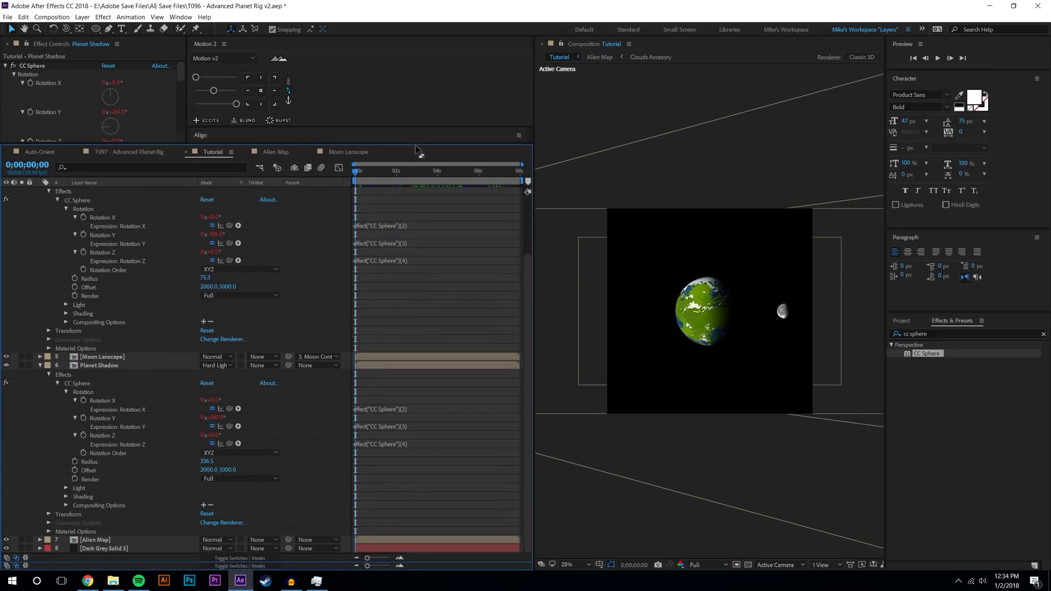
{"action": "scroll", "coordinate": [472, 469], "scroll_direction": "up", "scroll_amount": 2}
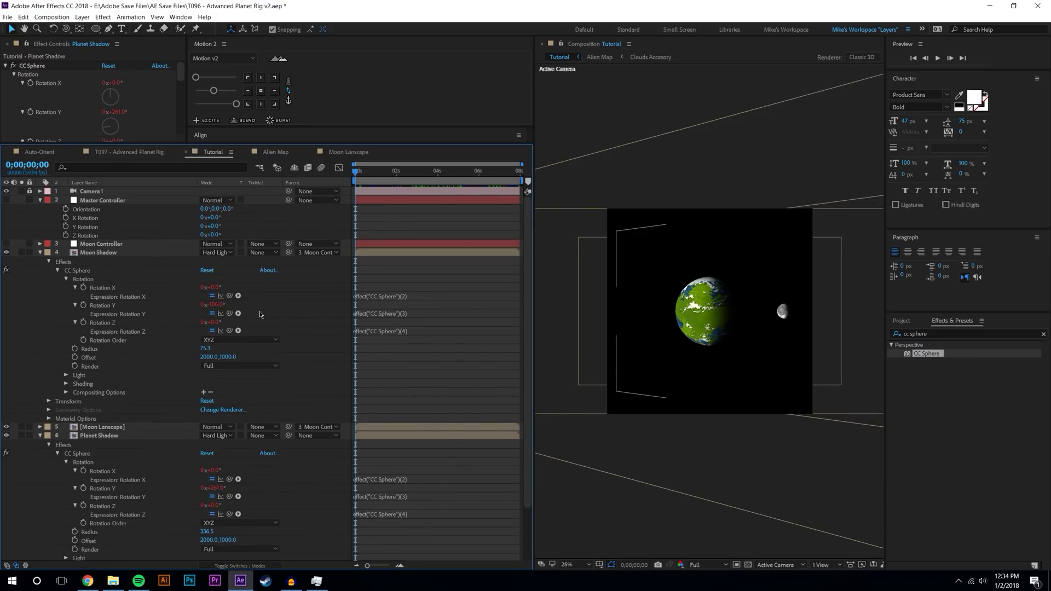
{"action": "left_click_drag", "start_coordinate": [229, 296], "coordinate": [96, 227]}
{"action": "left_click_drag", "start_coordinate": [229, 330], "coordinate": [86, 235]}
Append * (-1) to Moon Shadow's Rotation X and Y expressions to invert them
{"action": "left_click", "coordinate": [496, 296]}
{"action": "left_click", "coordinate": [498, 295]}
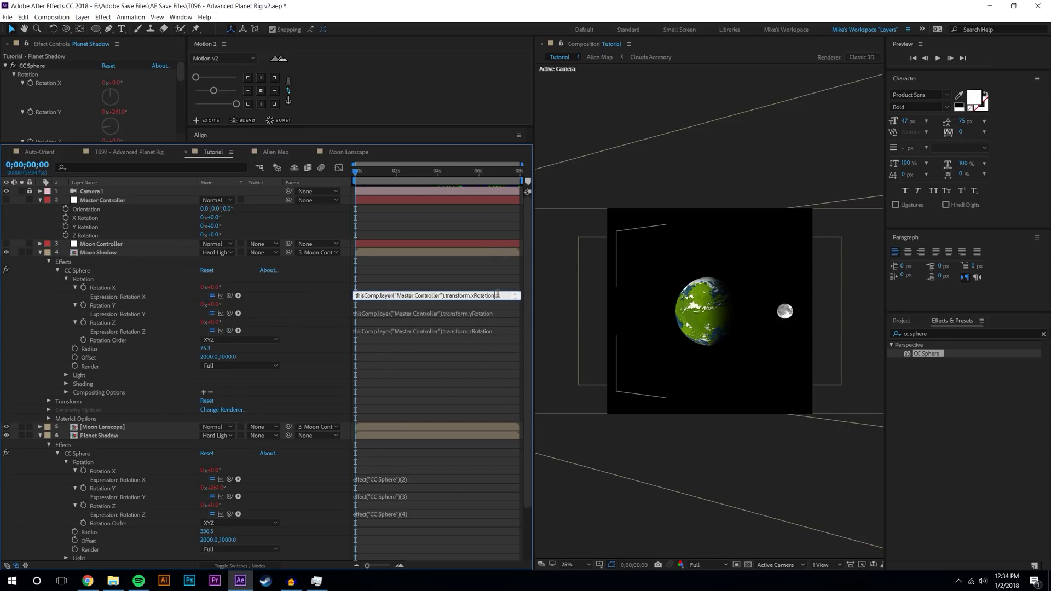
{"action": "type", "text": "* (1"}
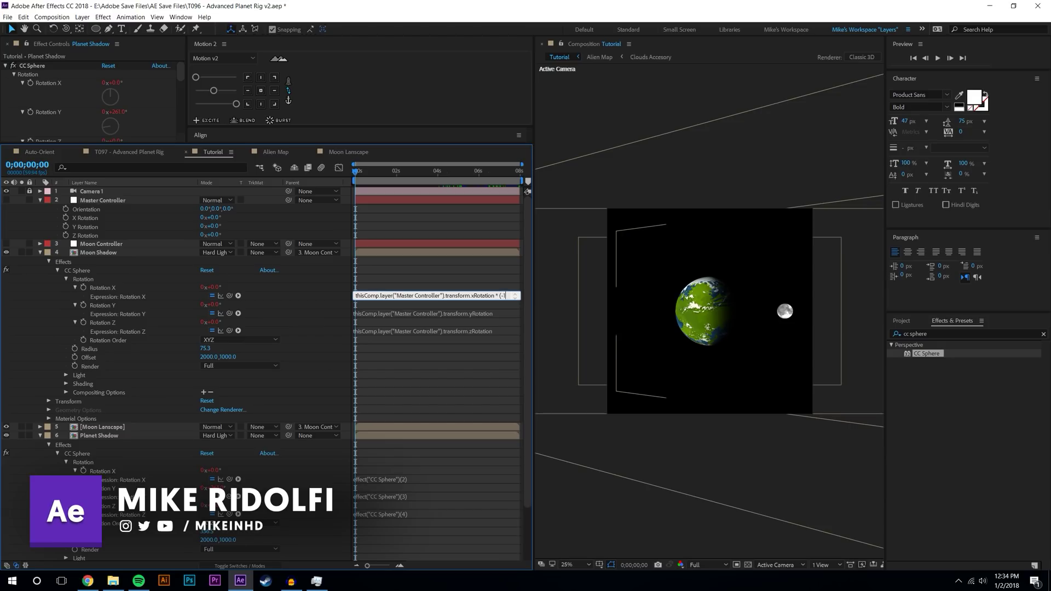
{"action": "left_click", "coordinate": [507, 296]}
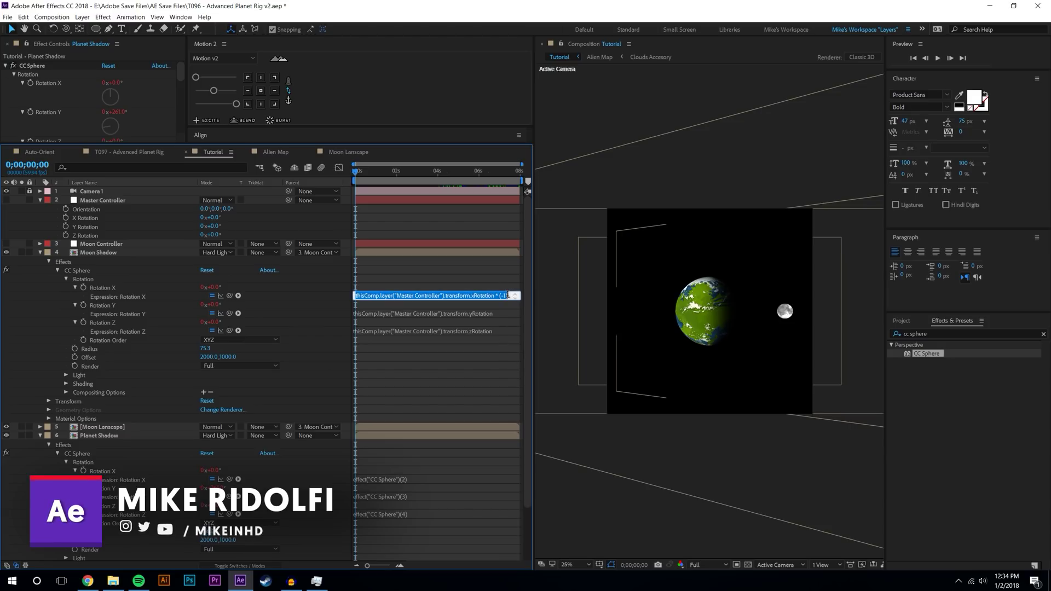
{"action": "left_click", "coordinate": [507, 296]}
{"action": "left_click_drag", "start_coordinate": [508, 295], "coordinate": [494, 296]}
{"action": "key", "text": "ctrl+c"}
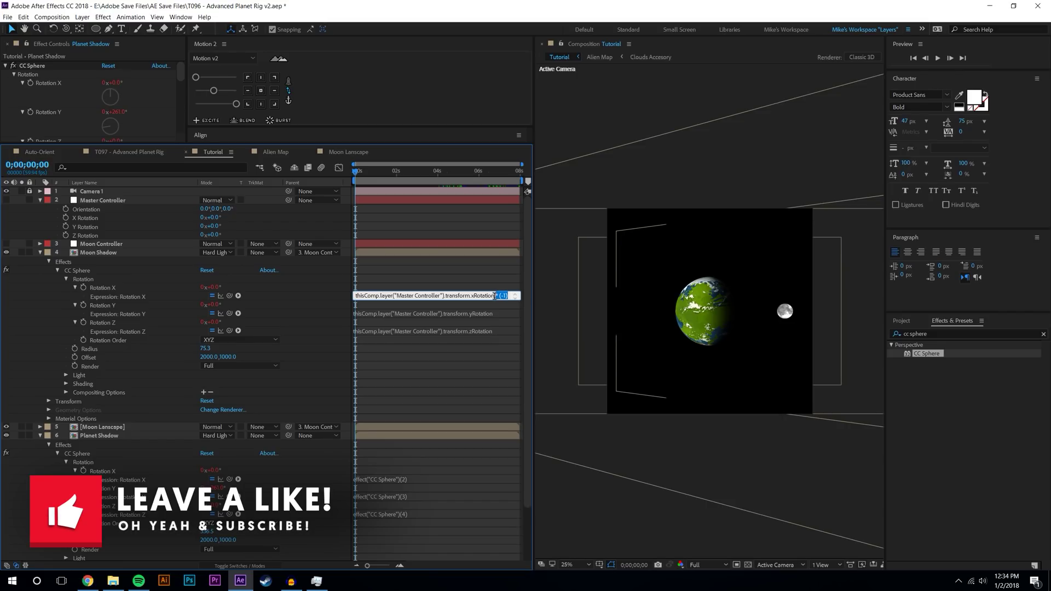
{"action": "left_click", "coordinate": [500, 313]}
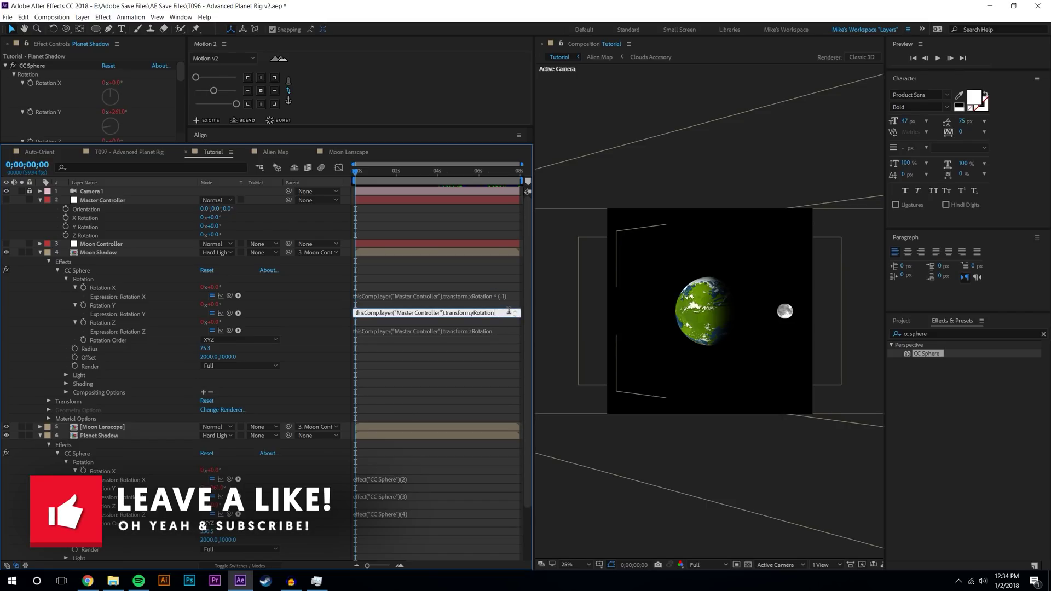
{"action": "key", "text": "ctrl+v"}
Copy Moon Shadow's X, Y and Z expressions onto Planet Shadow's matching rotations
{"action": "left_click", "coordinate": [433, 296]}
{"action": "key", "text": "ctrl+c"}
{"action": "left_click", "coordinate": [383, 479]}
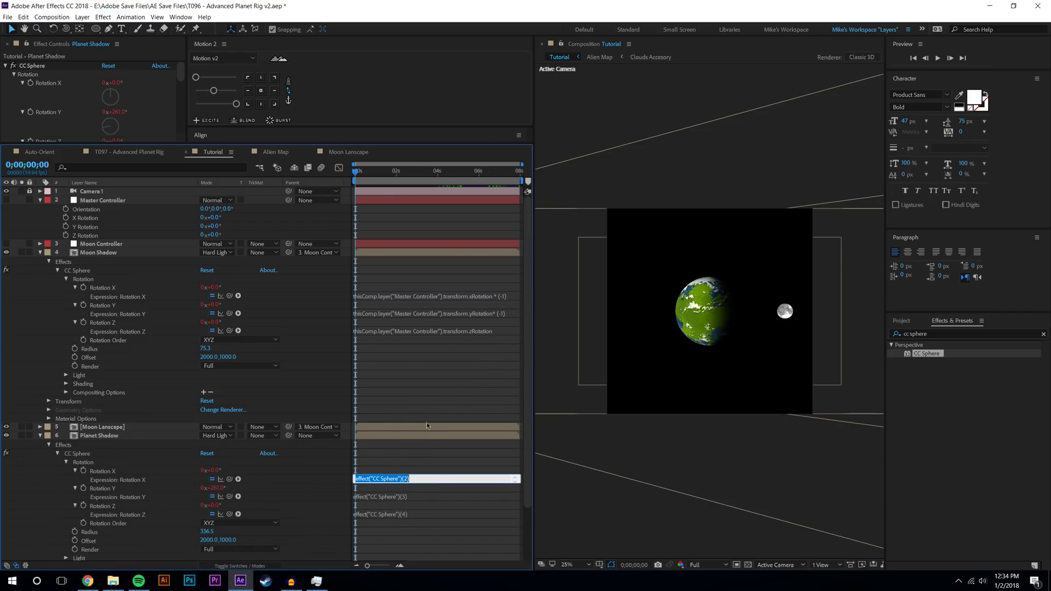
{"action": "key", "text": "ctrl+v"}
{"action": "left_click", "coordinate": [444, 314]}
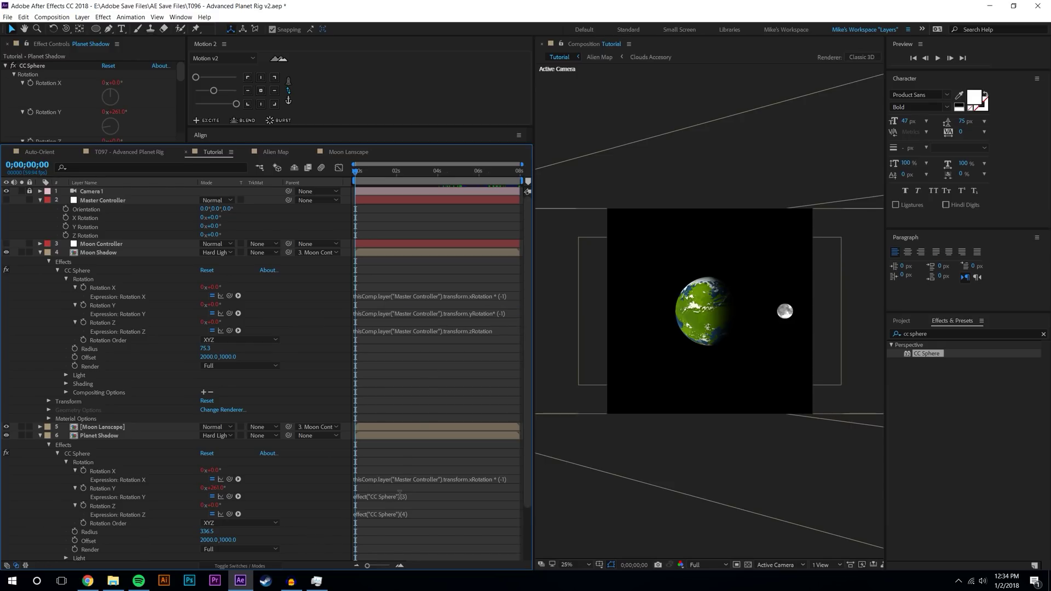
{"action": "left_click", "coordinate": [399, 496]}
{"action": "type", "text": "thisComp.layer(\"Master Controller\").transform.yRotation* (-1)"}
{"action": "left_click", "coordinate": [416, 331]}
{"action": "left_click", "coordinate": [413, 520]}
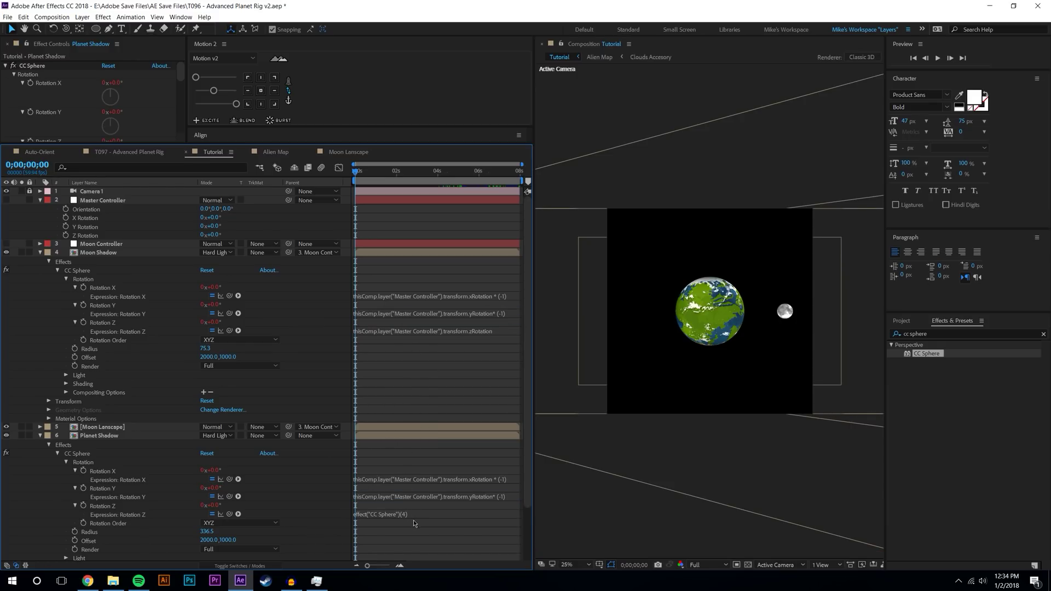
{"action": "type", "text": "thisComp.layer(\"Master Controller\").transform.zRotation"}
{"action": "key", "text": "KP_Enter"}
Collapse the Master Controller, Moon Shadow and Planet Shadow properties
{"action": "left_click", "coordinate": [37, 201]}
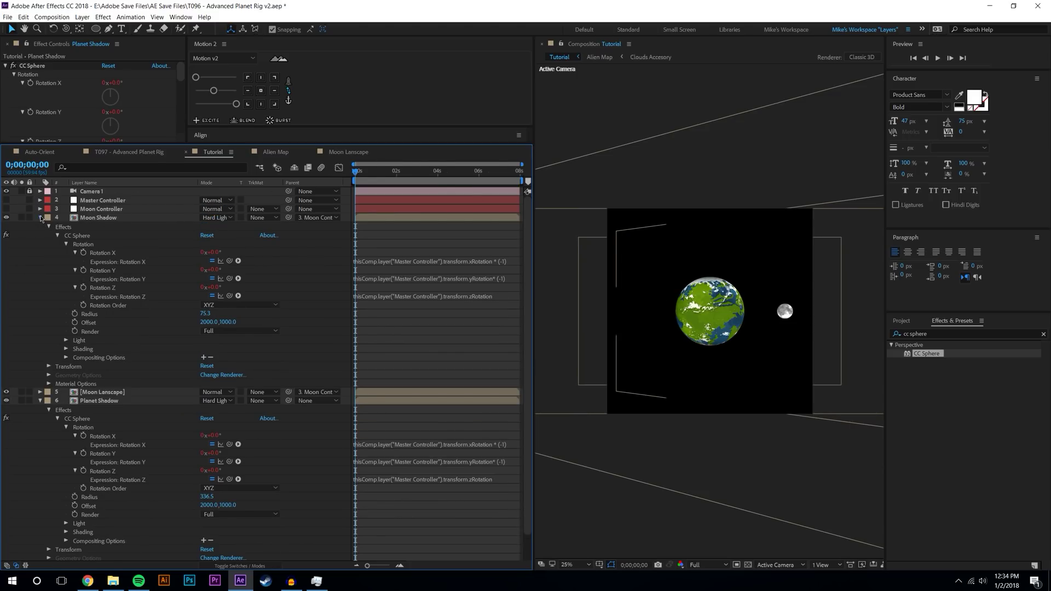
{"action": "left_click", "coordinate": [41, 217]}
{"action": "left_click", "coordinate": [40, 236]}
Show Master Controller's rotation and scrub Y Rotation to 1x+74° to preview the shadows
{"action": "left_click", "coordinate": [109, 202]}
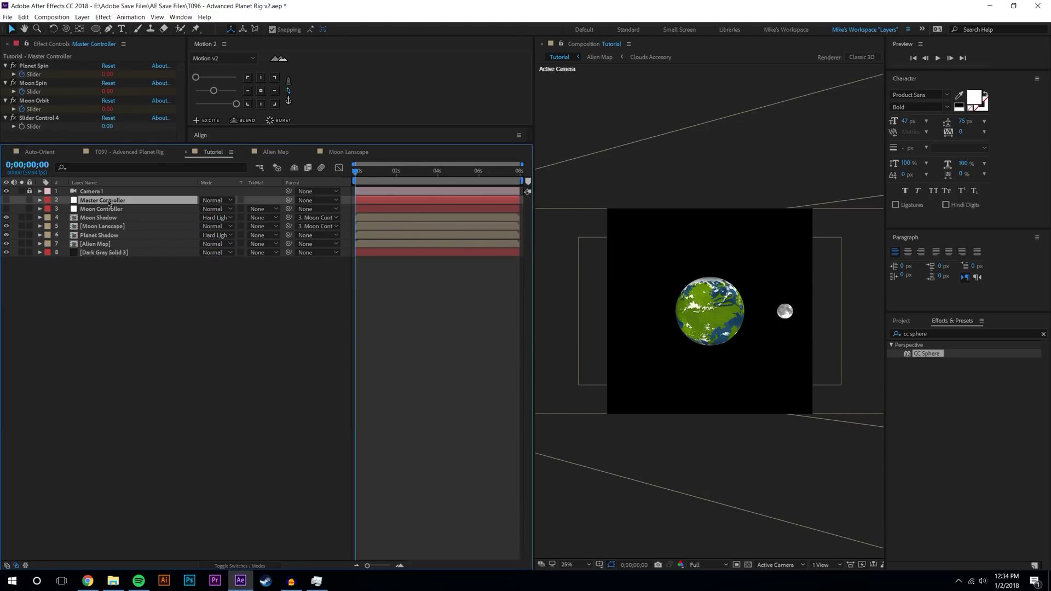
{"action": "key", "text": "r"}
{"action": "left_click_drag", "start_coordinate": [216, 227], "coordinate": [308, 217]}
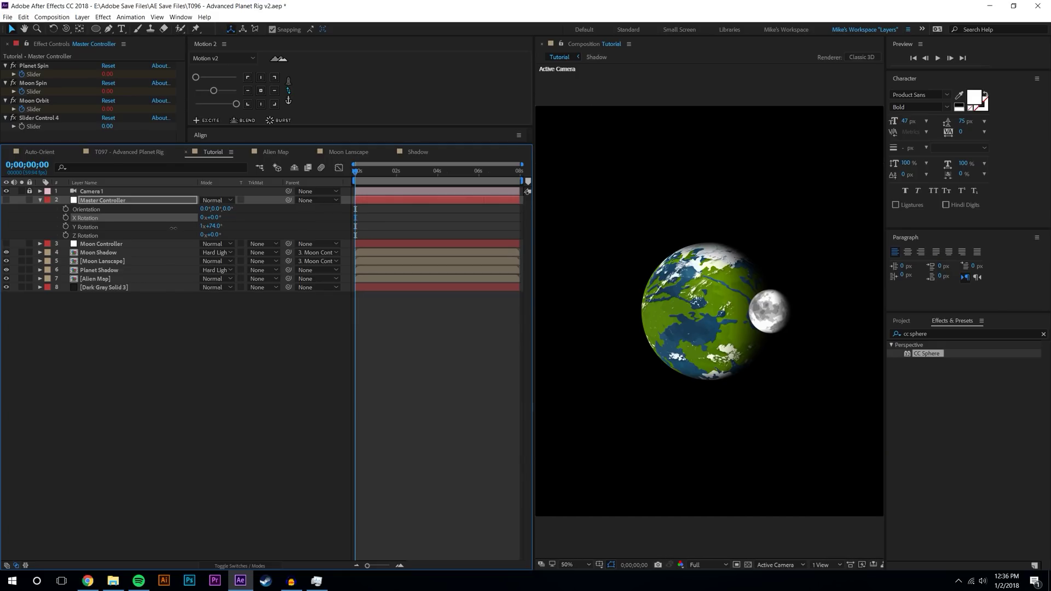